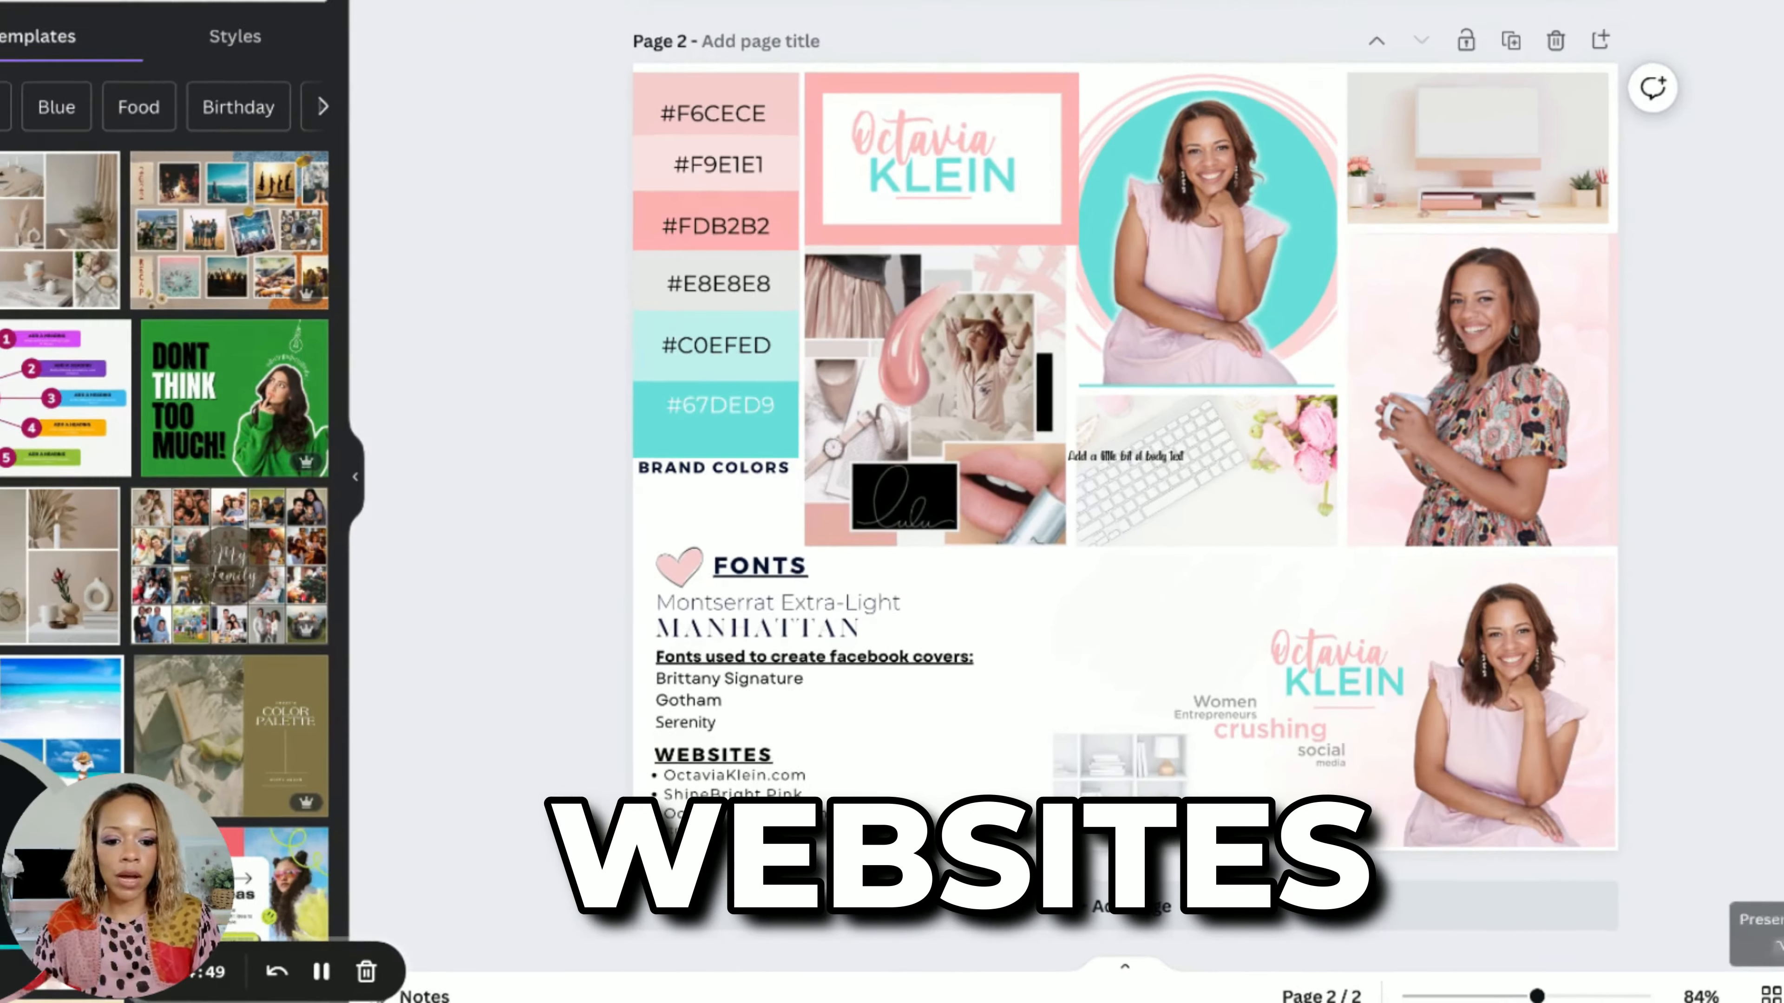
Step: Collapse the templates side panel and duplicate the first page of the brand board
{"action": "scroll", "coordinate": [1415, 486], "scroll_direction": "up", "scroll_amount": 5}
{"action": "scroll", "coordinate": [1345, 596], "scroll_direction": "up", "scroll_amount": 1}
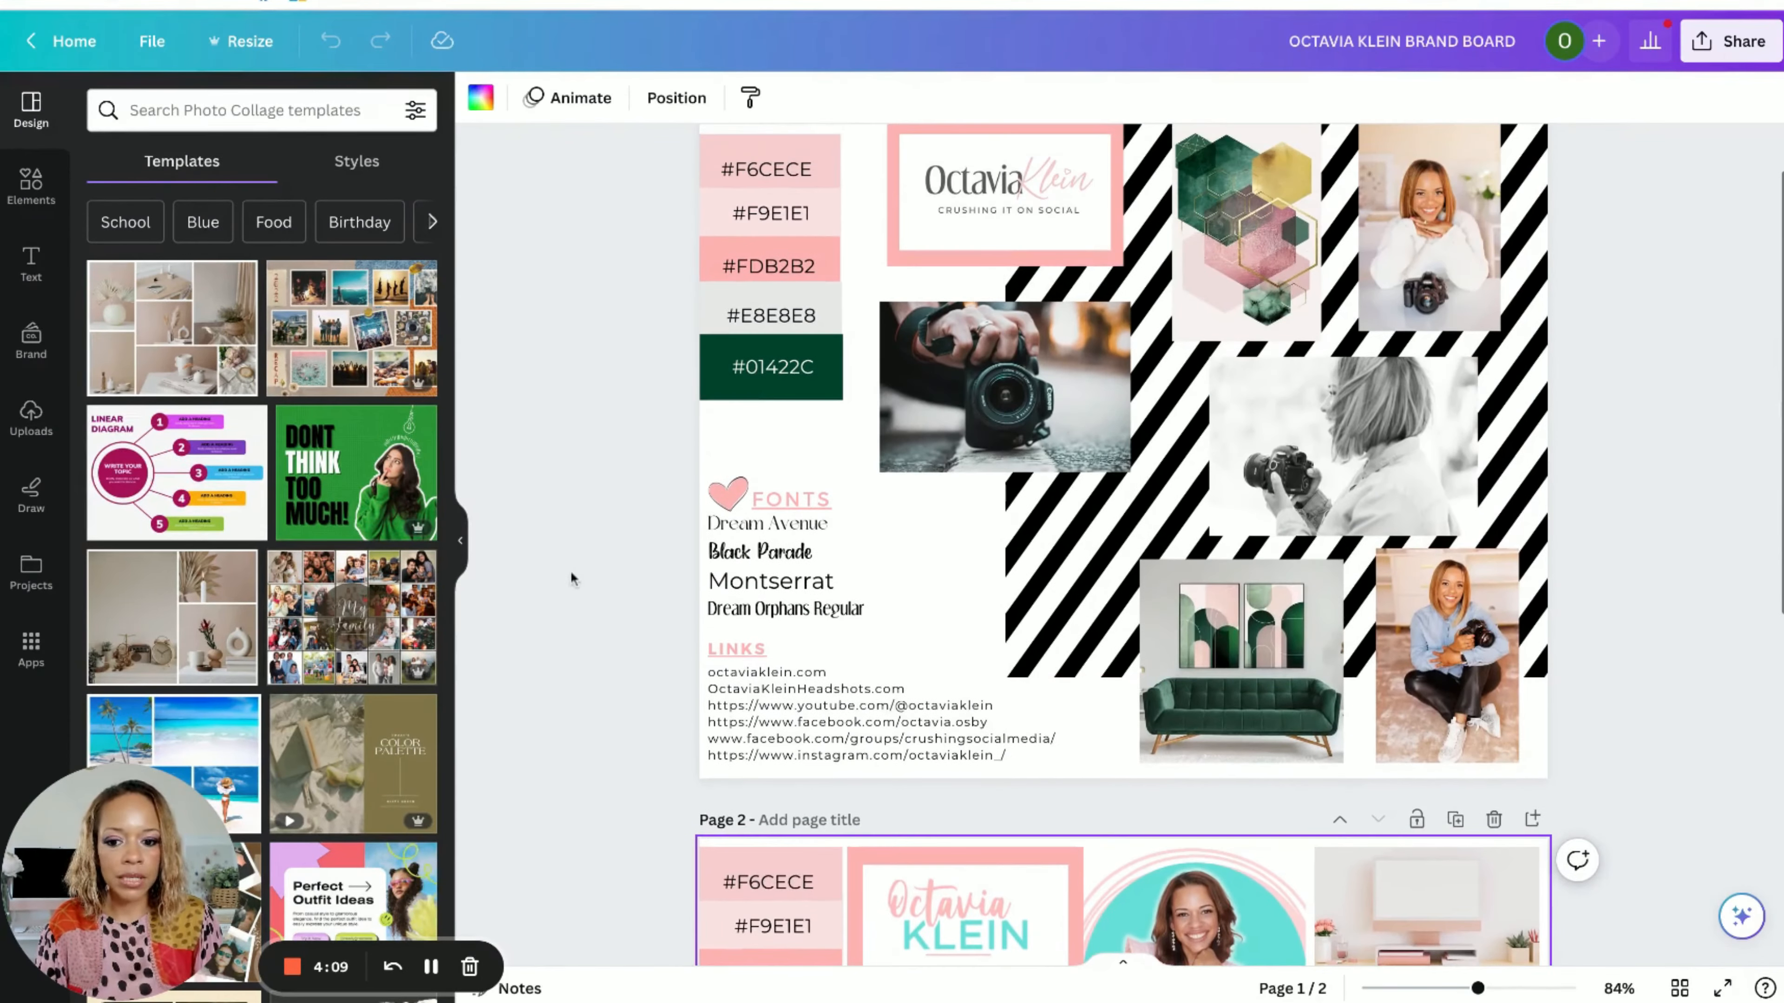
{"action": "left_click", "coordinate": [460, 541]}
{"action": "scroll", "coordinate": [1175, 337], "scroll_direction": "up", "scroll_amount": 1}
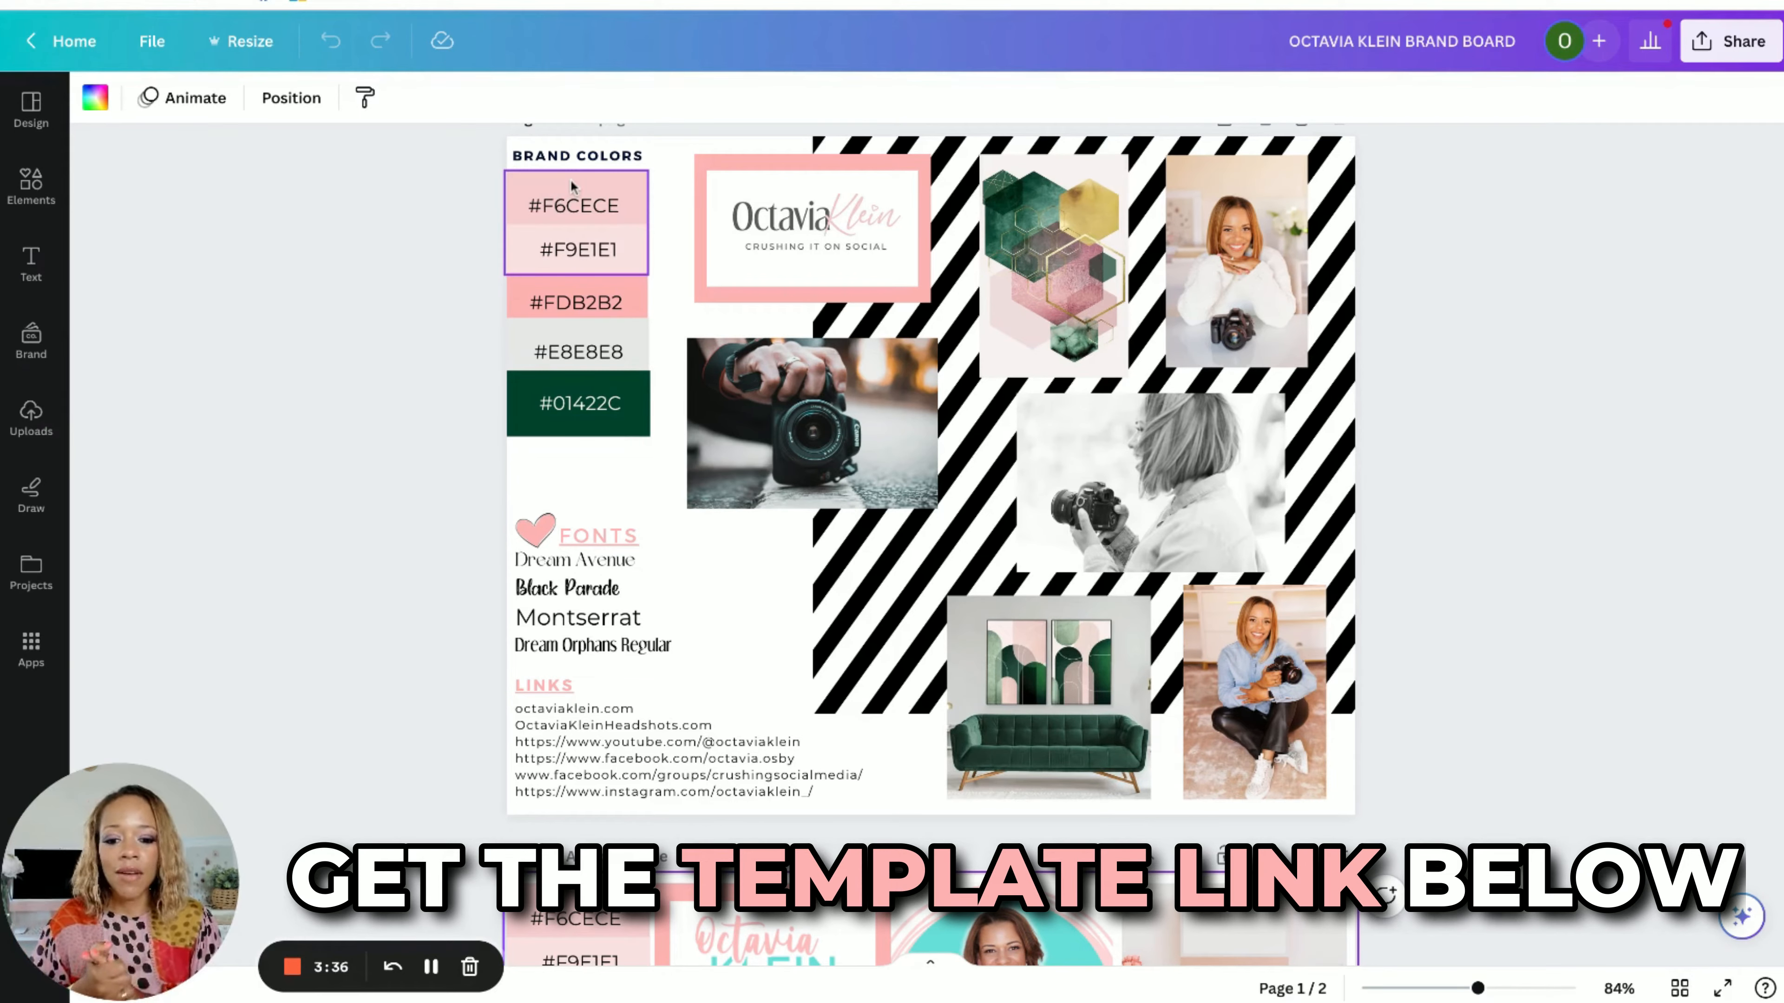
{"action": "scroll", "coordinate": [853, 331], "scroll_direction": "down", "scroll_amount": 8}
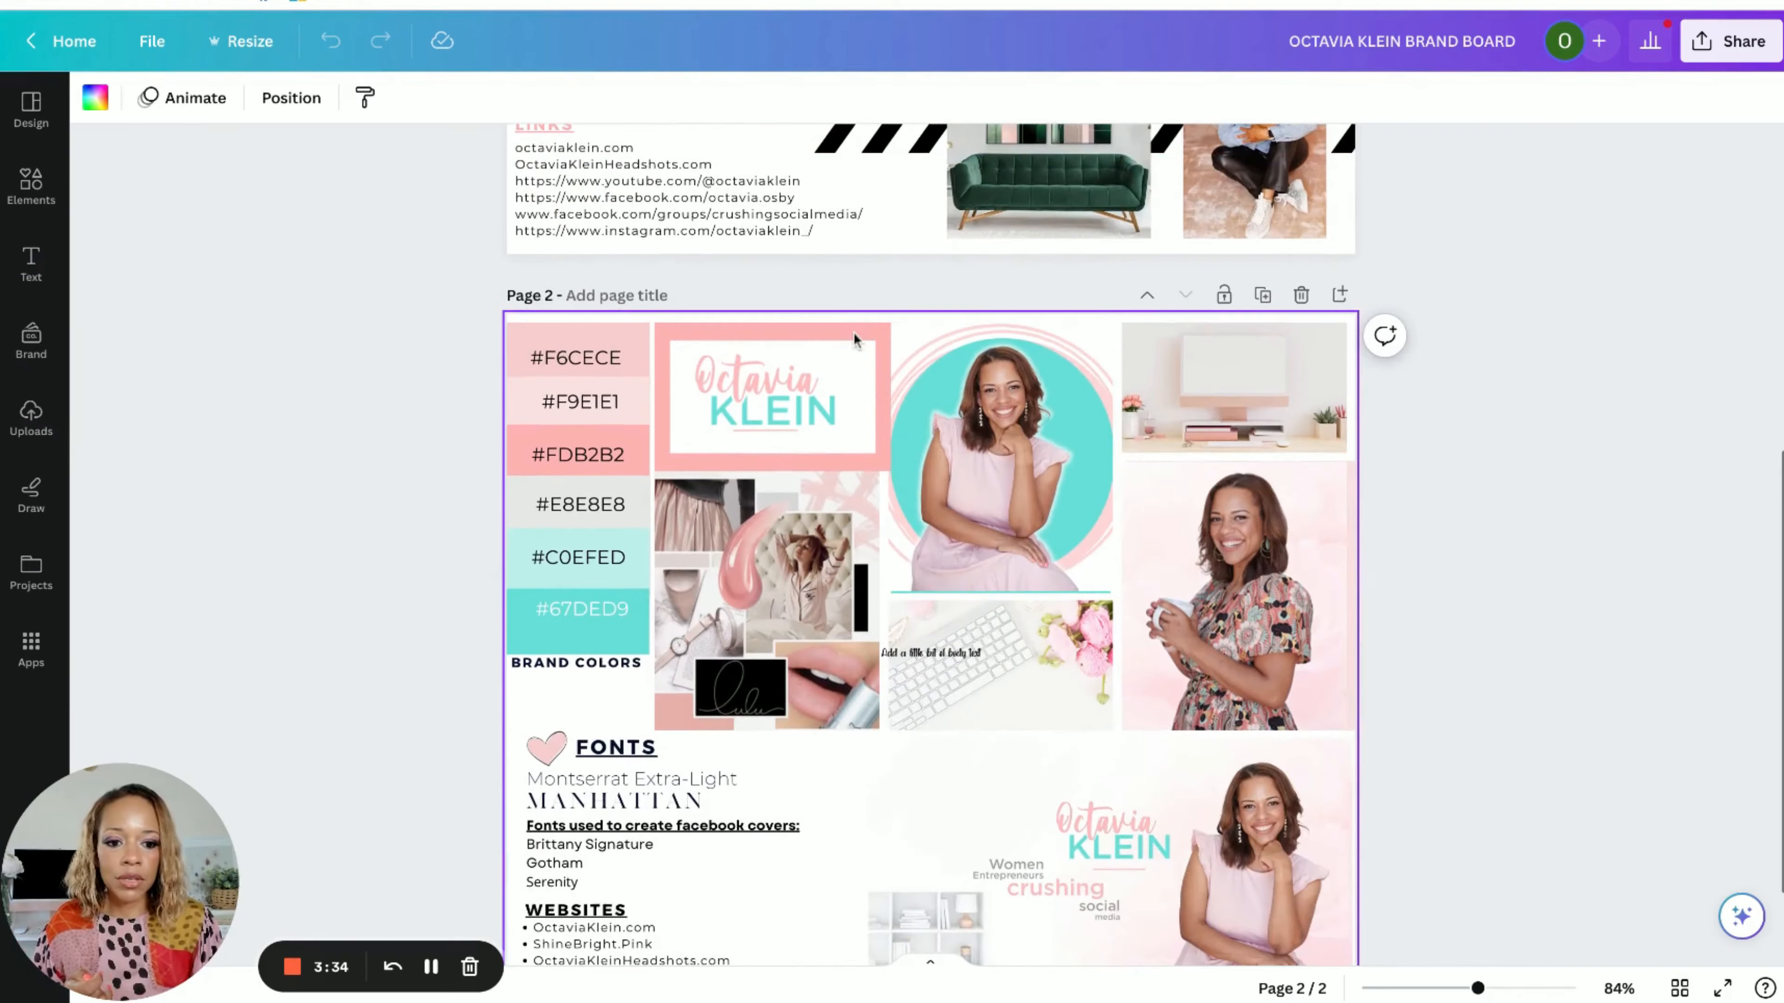
{"action": "scroll", "coordinate": [1243, 260], "scroll_direction": "up", "scroll_amount": 8}
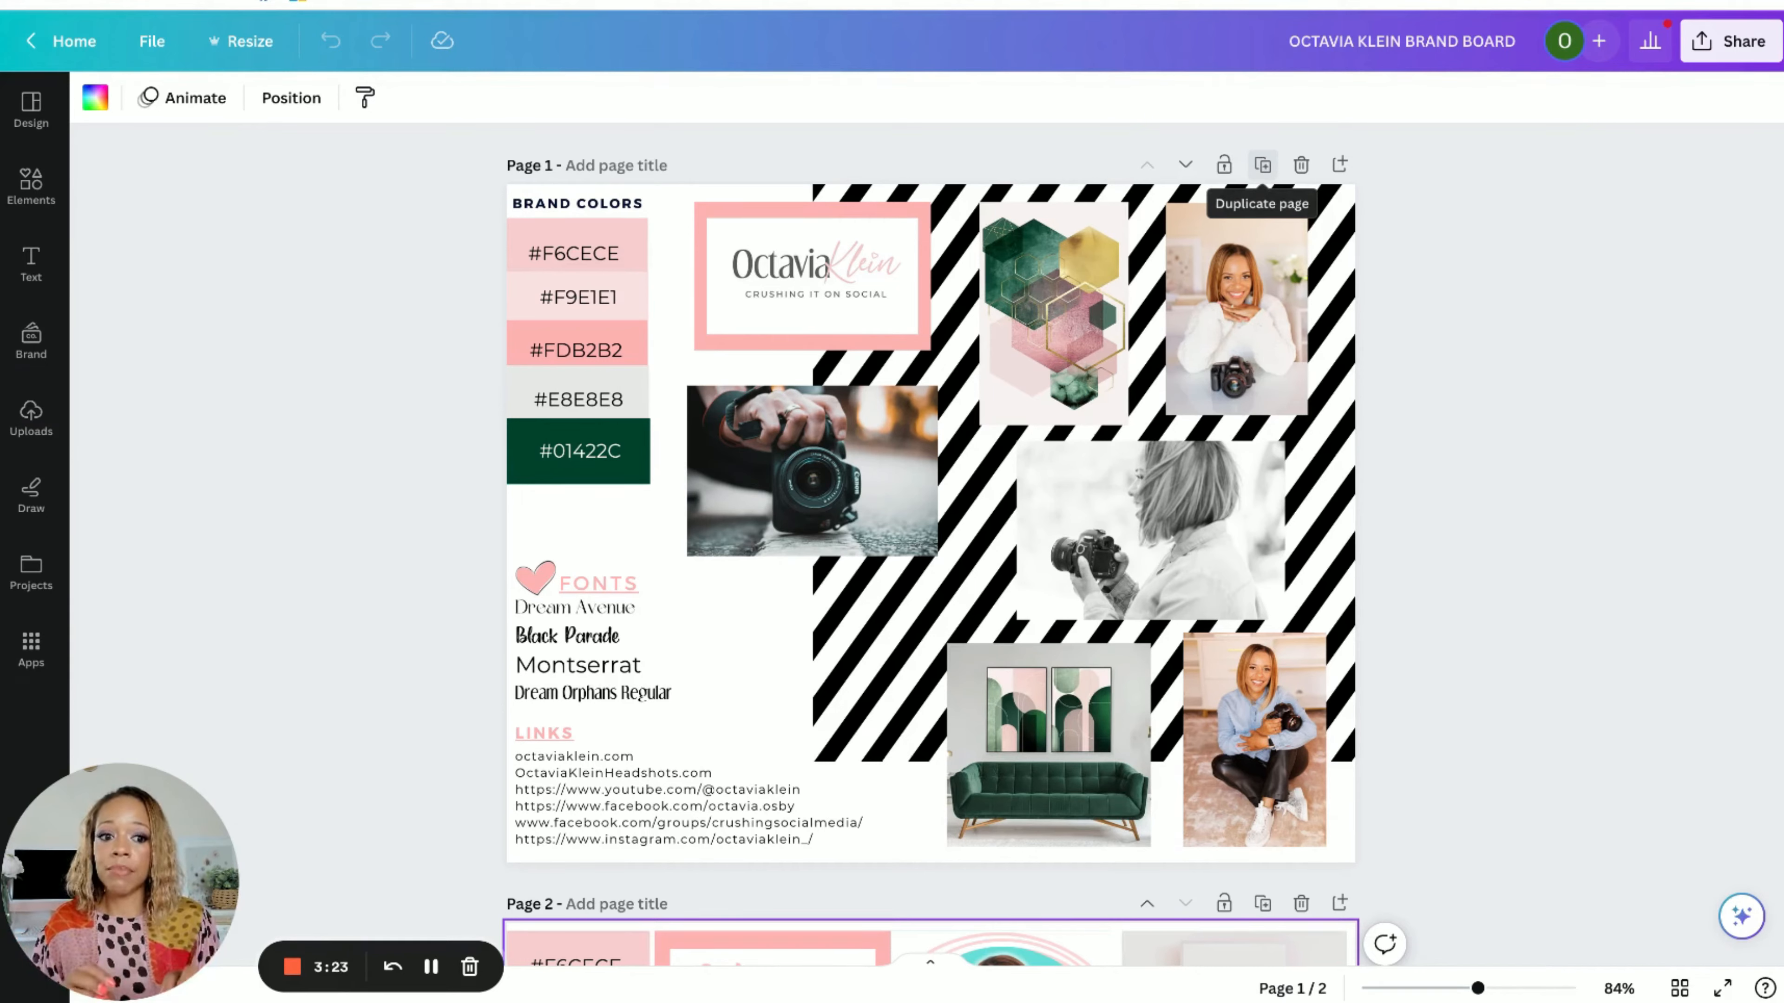
{"action": "left_click", "coordinate": [1262, 164]}
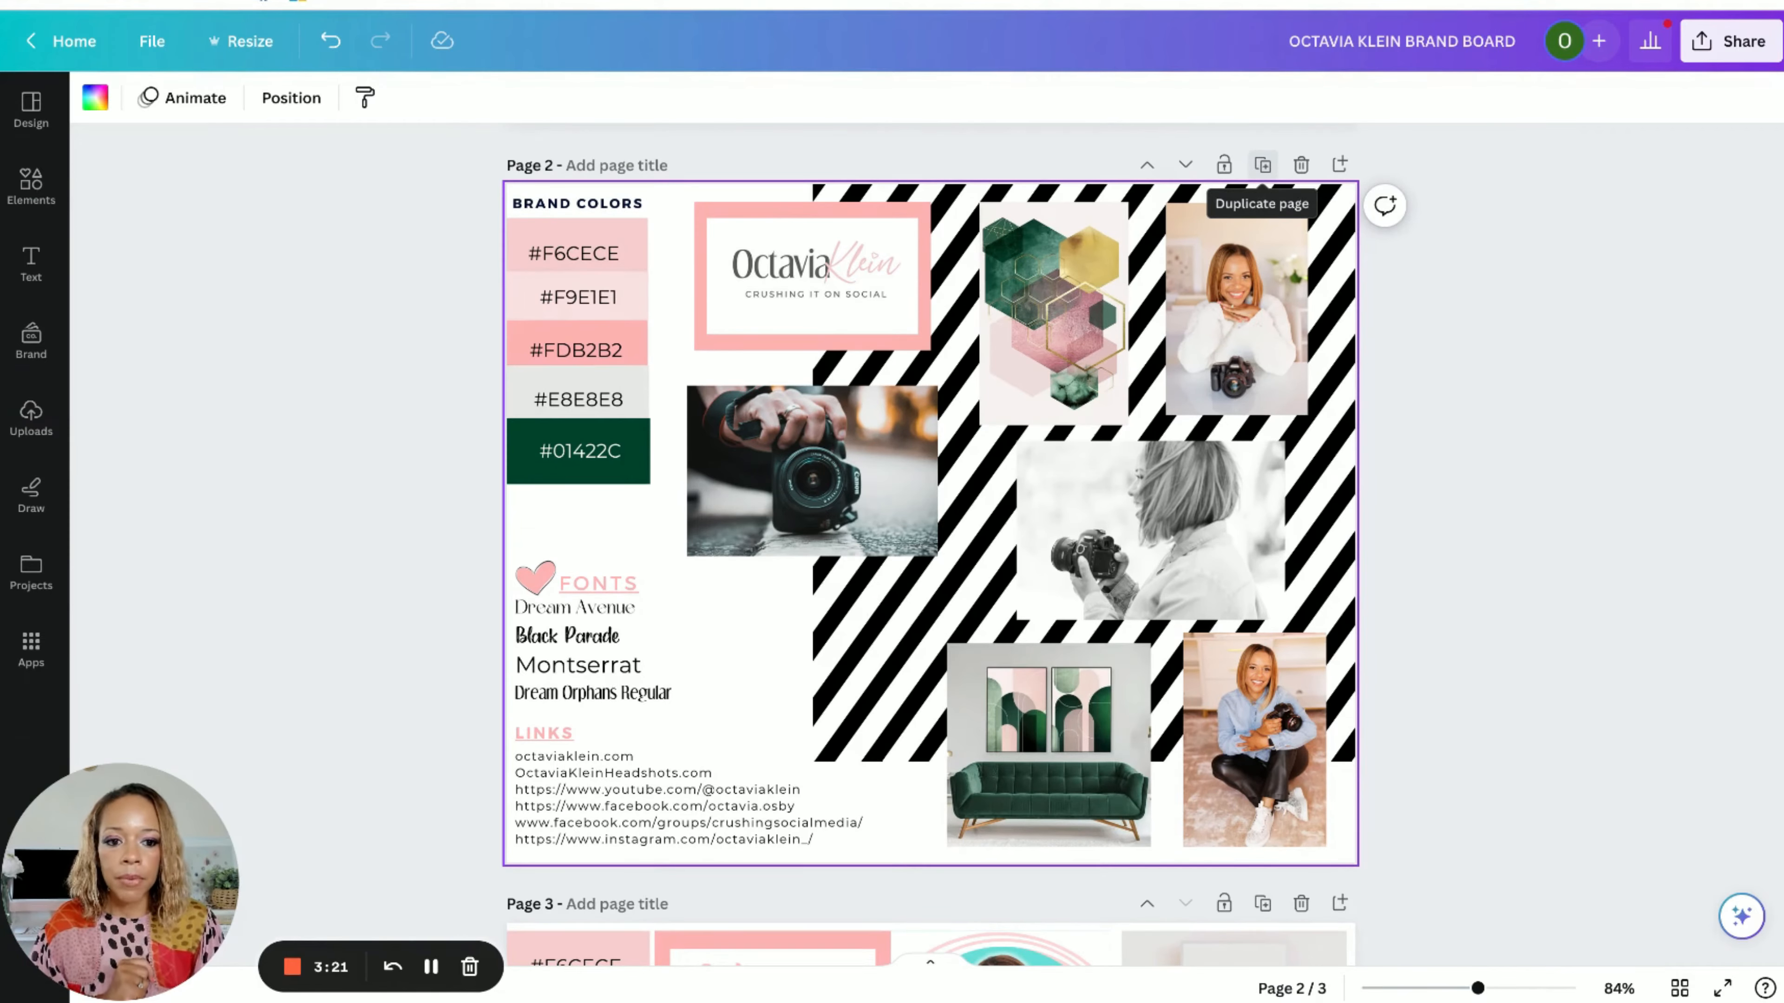
Step: Delete the black-and-white diagonal striped background image from the duplicated brand board on page 2
{"action": "scroll", "coordinate": [1263, 164], "scroll_direction": "up", "scroll_amount": 5}
{"action": "scroll", "coordinate": [1196, 548], "scroll_direction": "up", "scroll_amount": 3}
{"action": "scroll", "coordinate": [1196, 547], "scroll_direction": "down", "scroll_amount": 9}
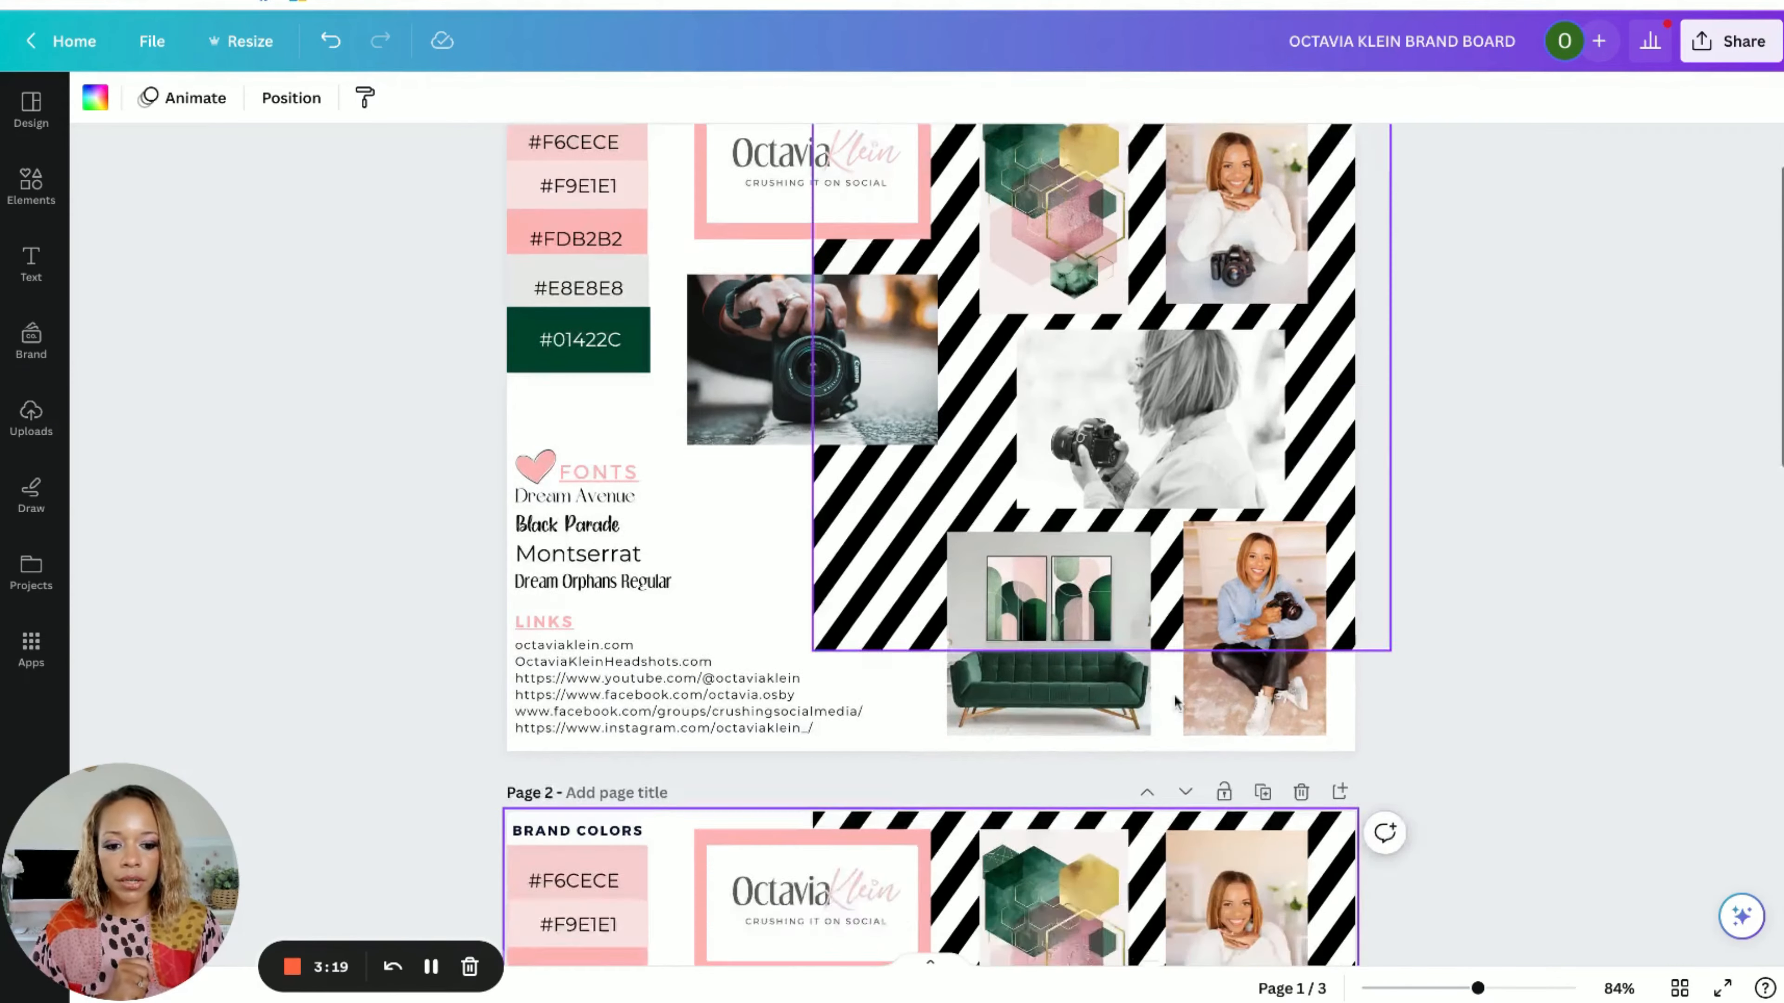
{"action": "left_click", "coordinate": [1344, 486]}
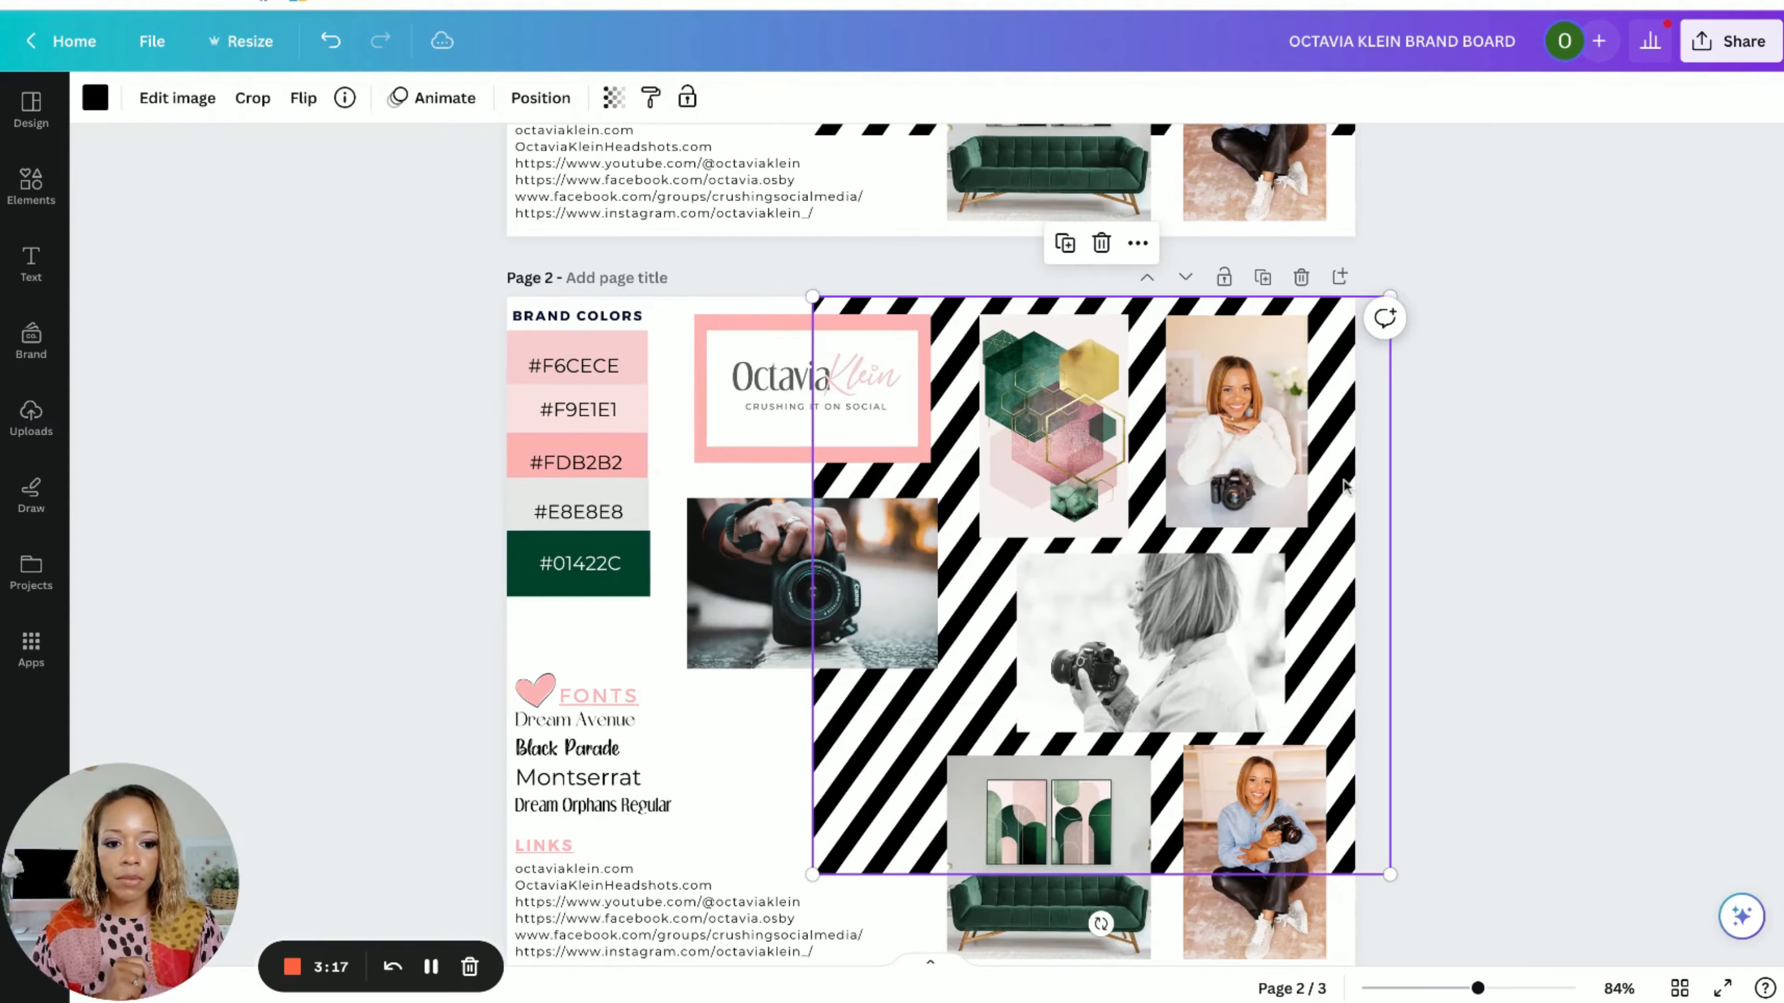
{"action": "key", "text": "Delete"}
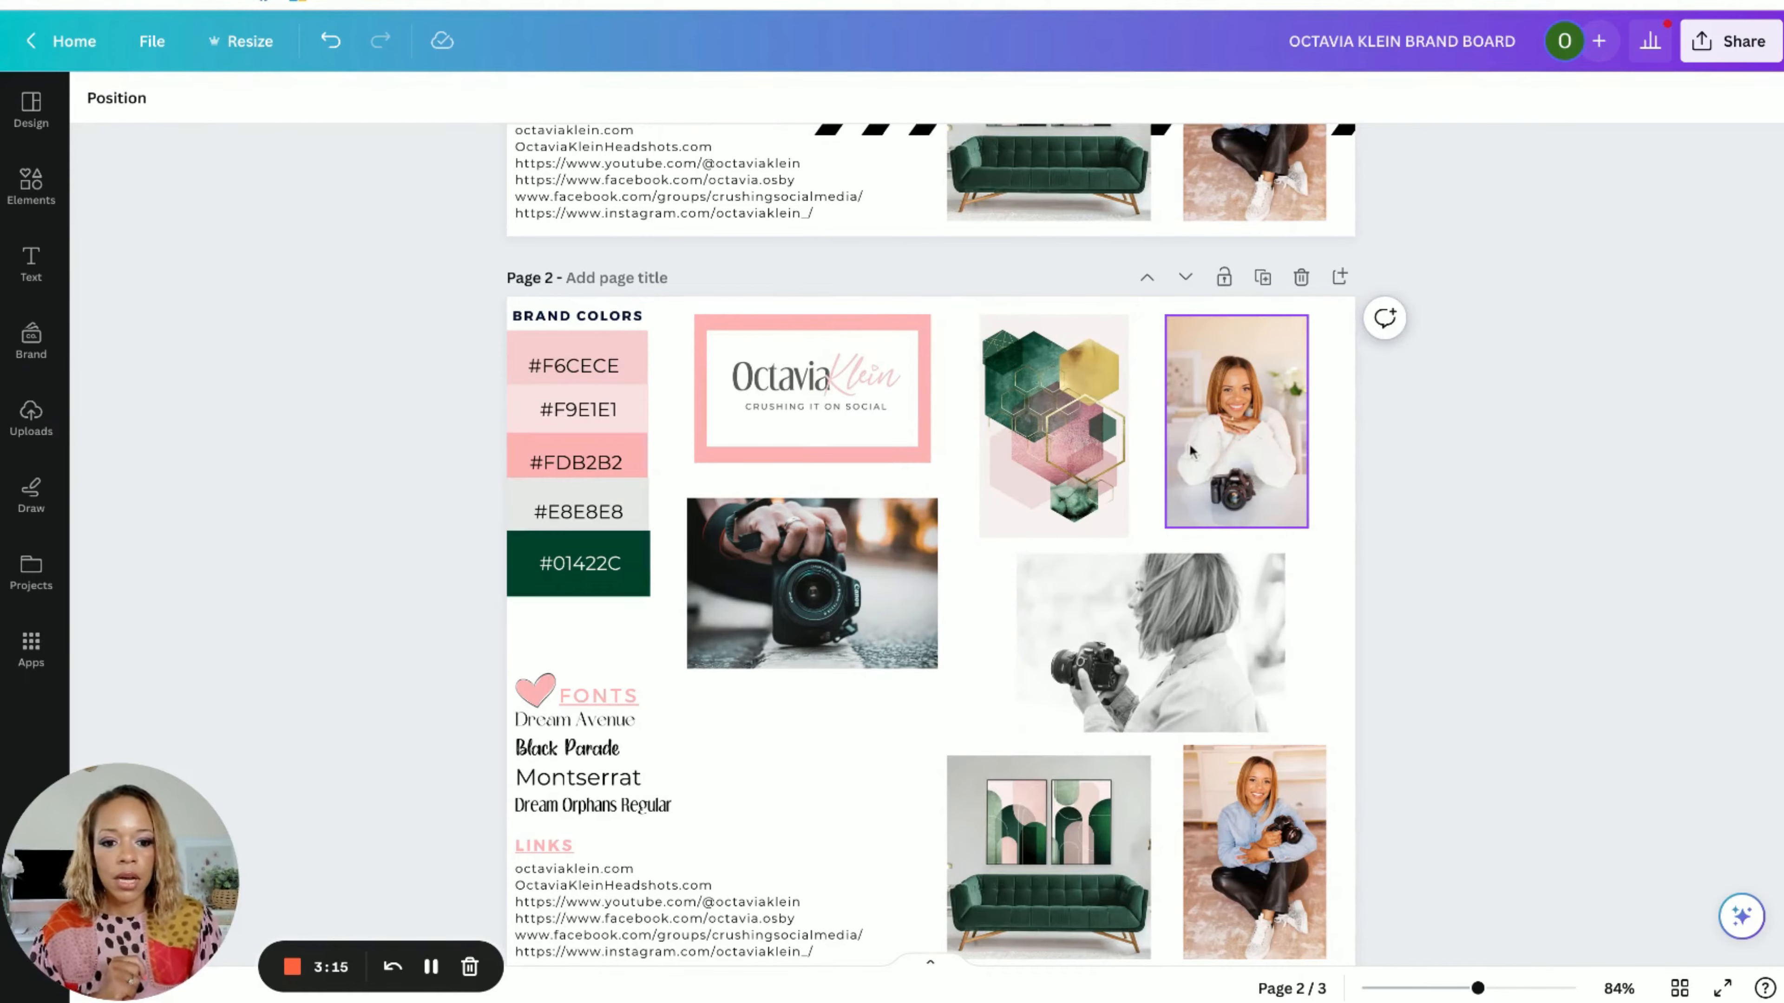
Step: Recolor the first brand color swatch on page 2 to the custom magenta #D13B88
{"action": "left_click", "coordinate": [619, 352]}
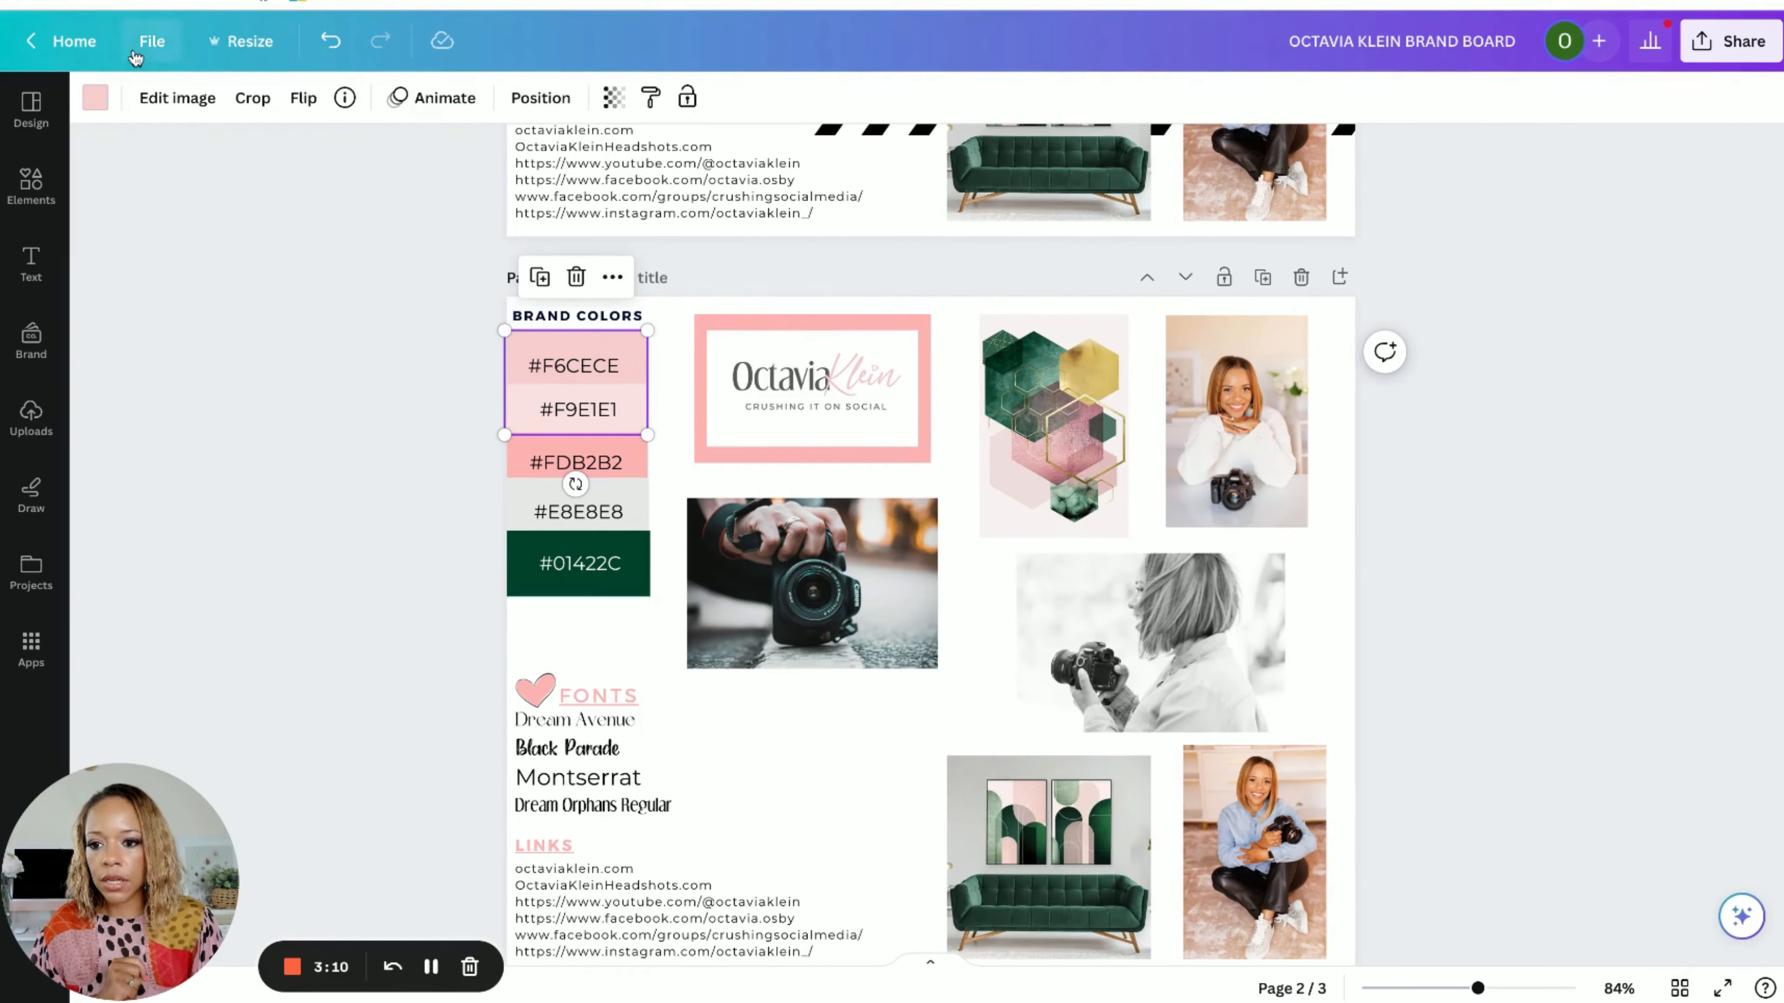
{"action": "left_click", "coordinate": [96, 95]}
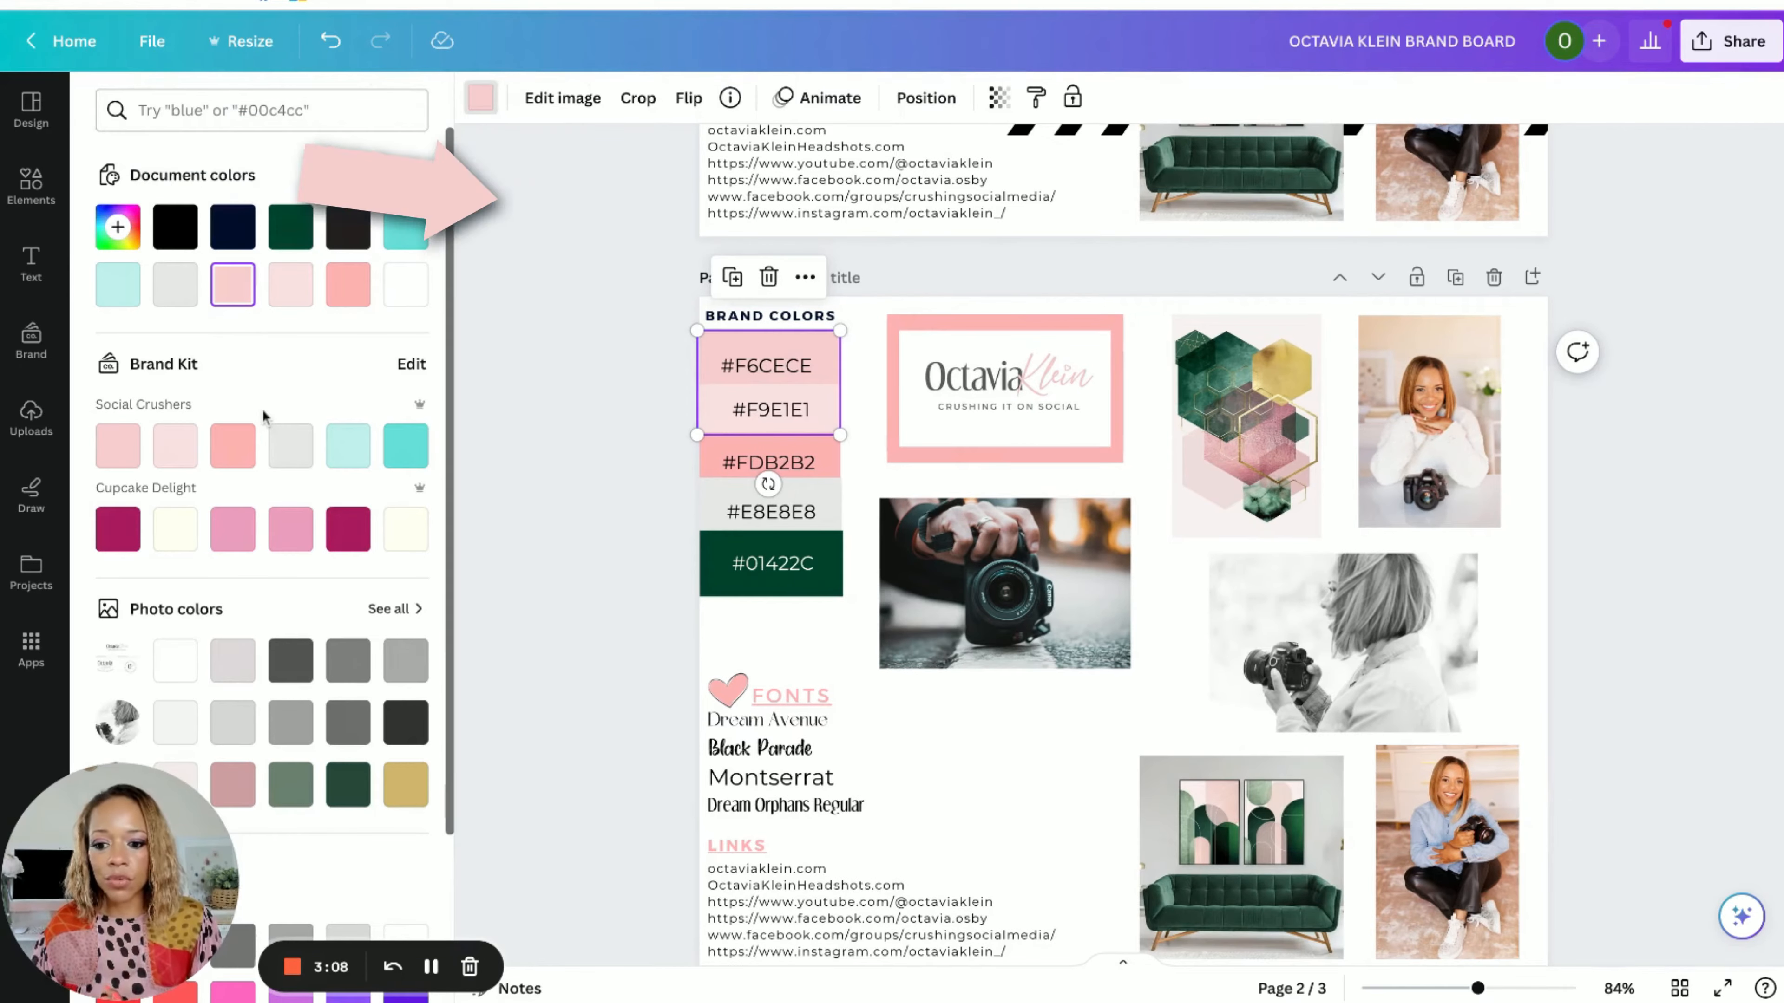
{"action": "scroll", "coordinate": [267, 415], "scroll_direction": "down", "scroll_amount": 3}
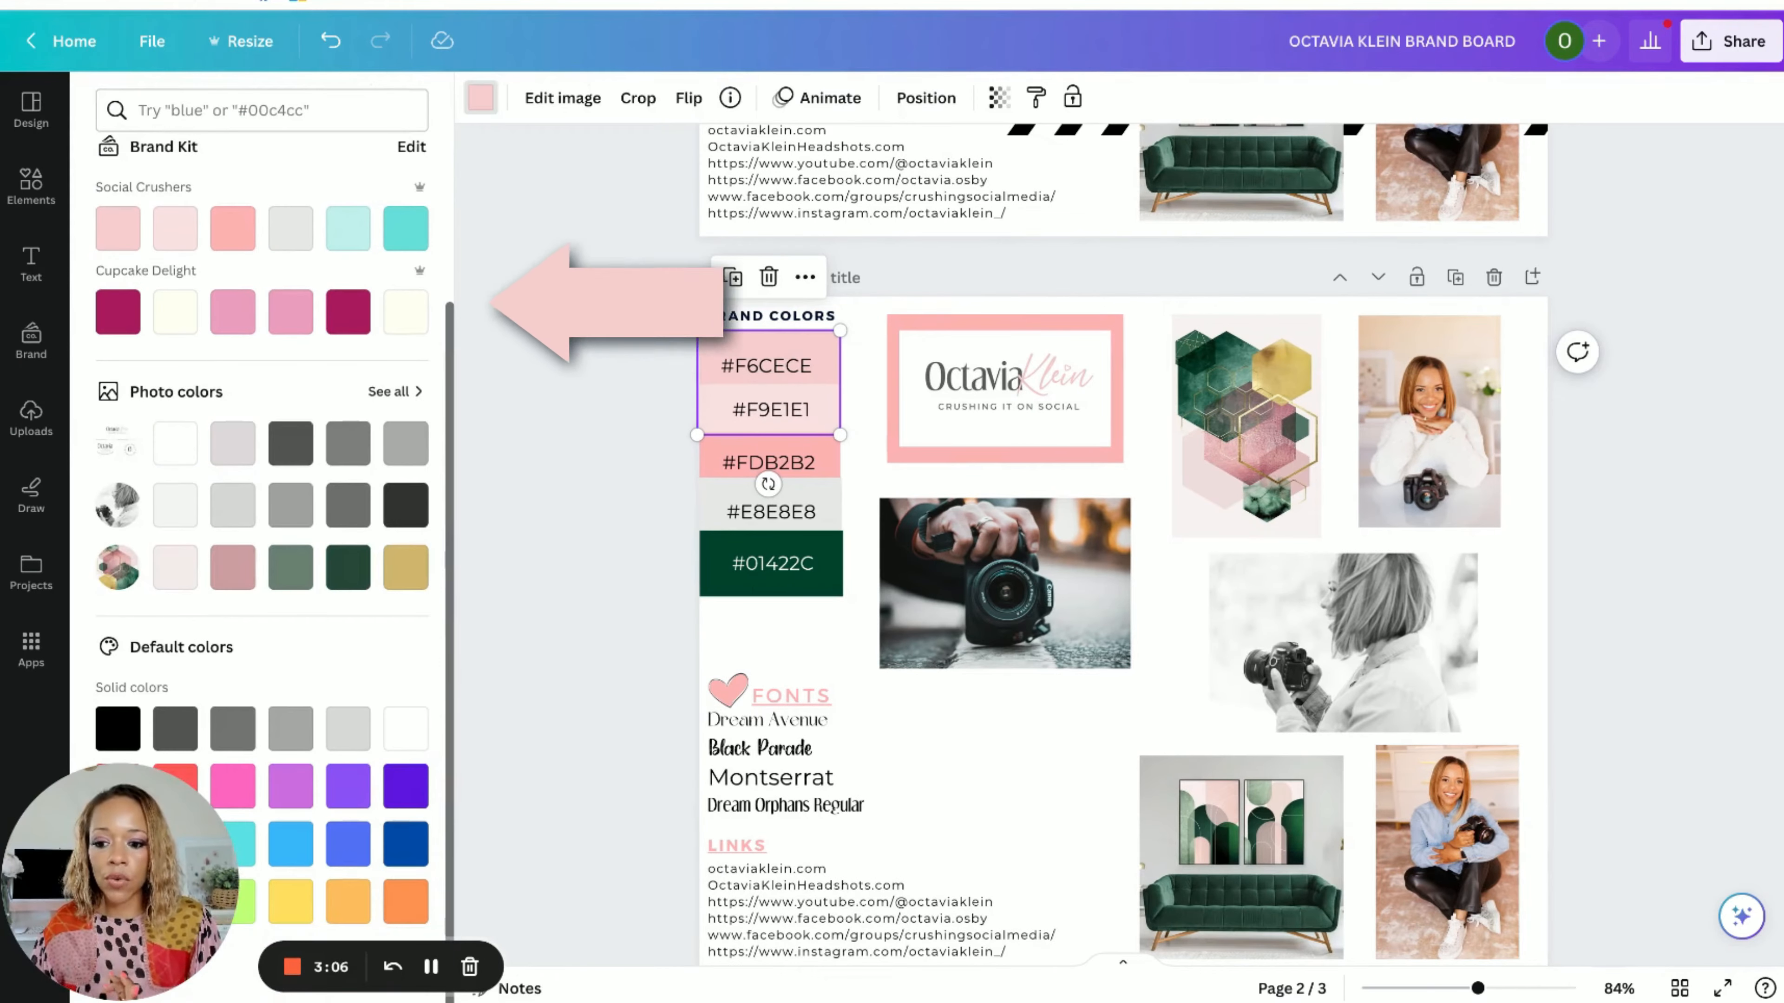
{"action": "scroll", "coordinate": [309, 439], "scroll_direction": "up", "scroll_amount": 3}
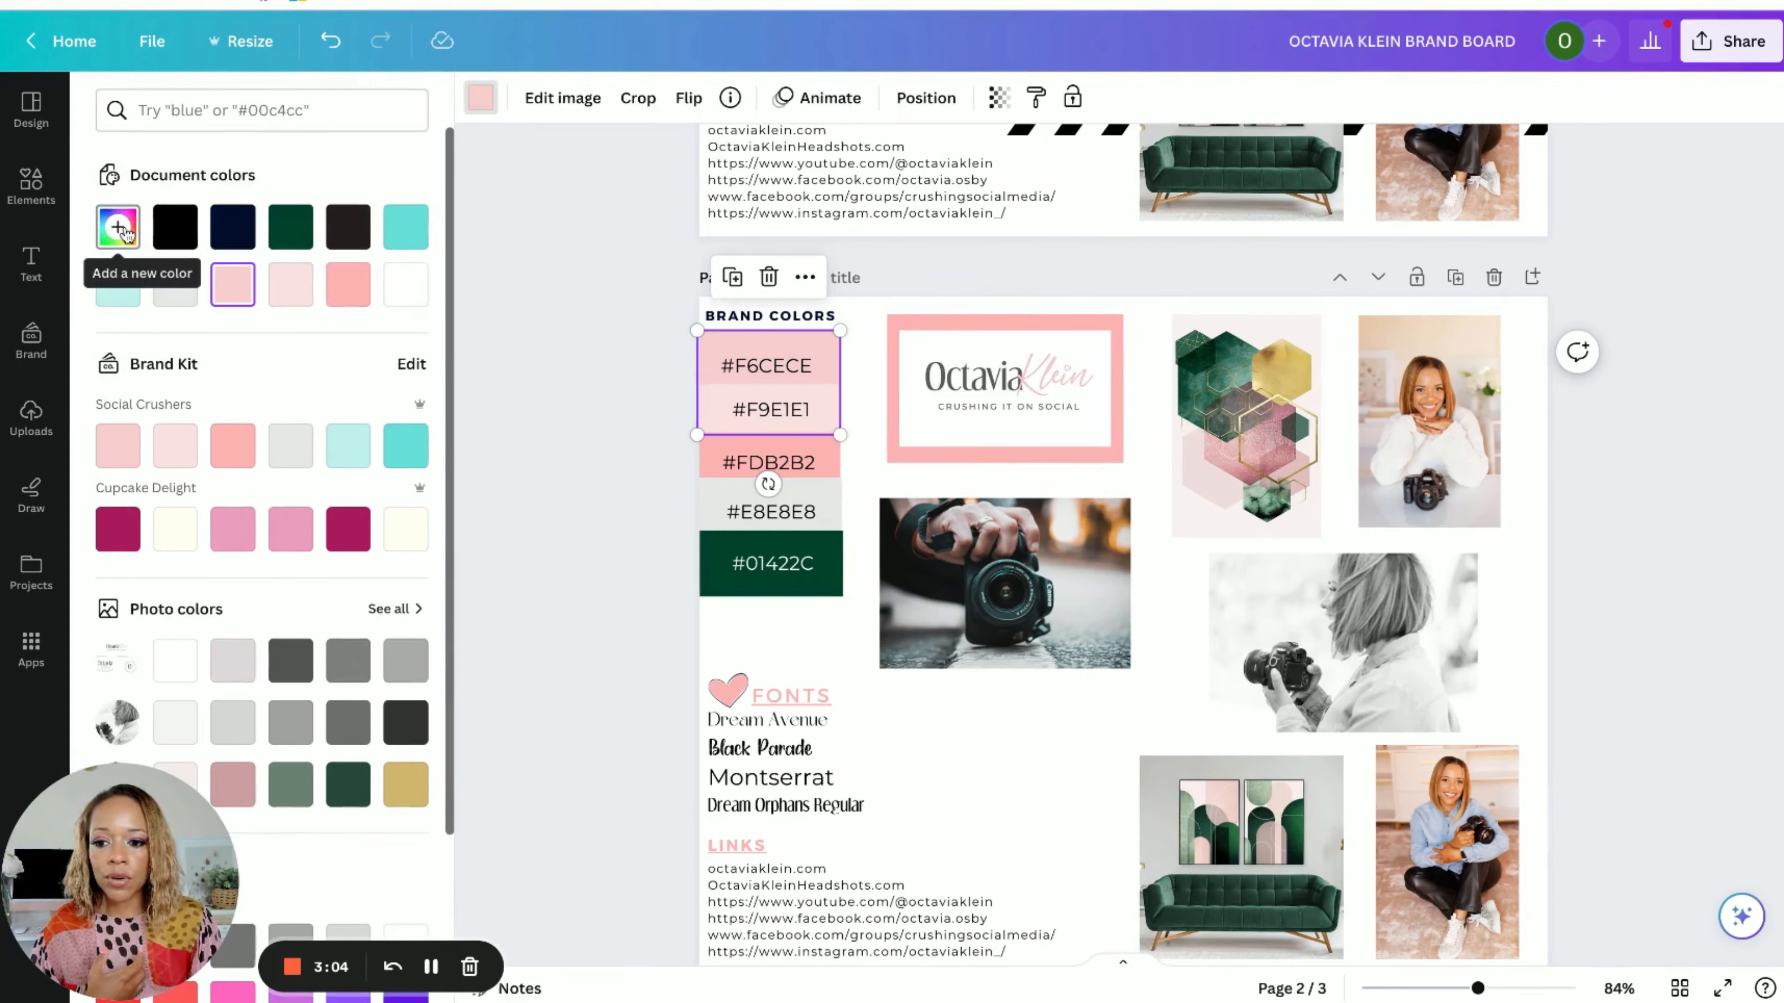
{"action": "left_click", "coordinate": [120, 228]}
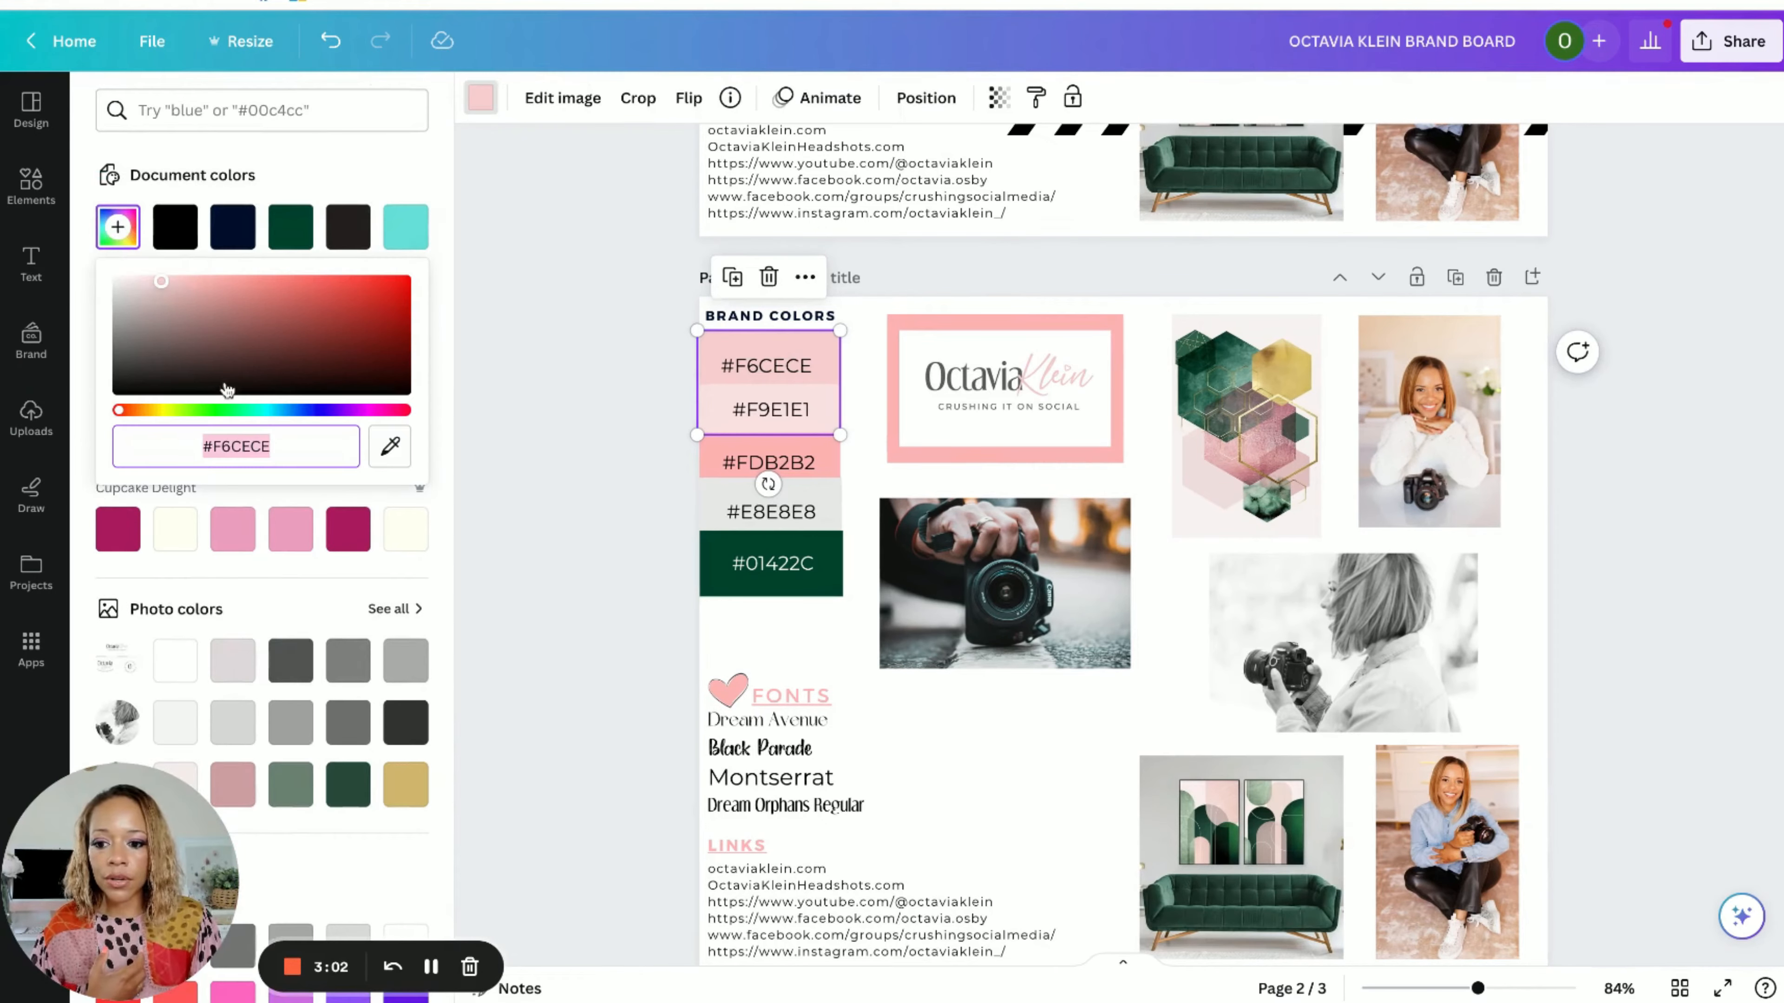
{"action": "left_click", "coordinate": [281, 447]}
{"action": "key", "text": "shift+Left"}
{"action": "key", "text": "shift+Left"}
{"action": "key", "text": "shift+Left"}
{"action": "key", "text": "shift+Left"}
{"action": "key", "text": "shift+Left"}
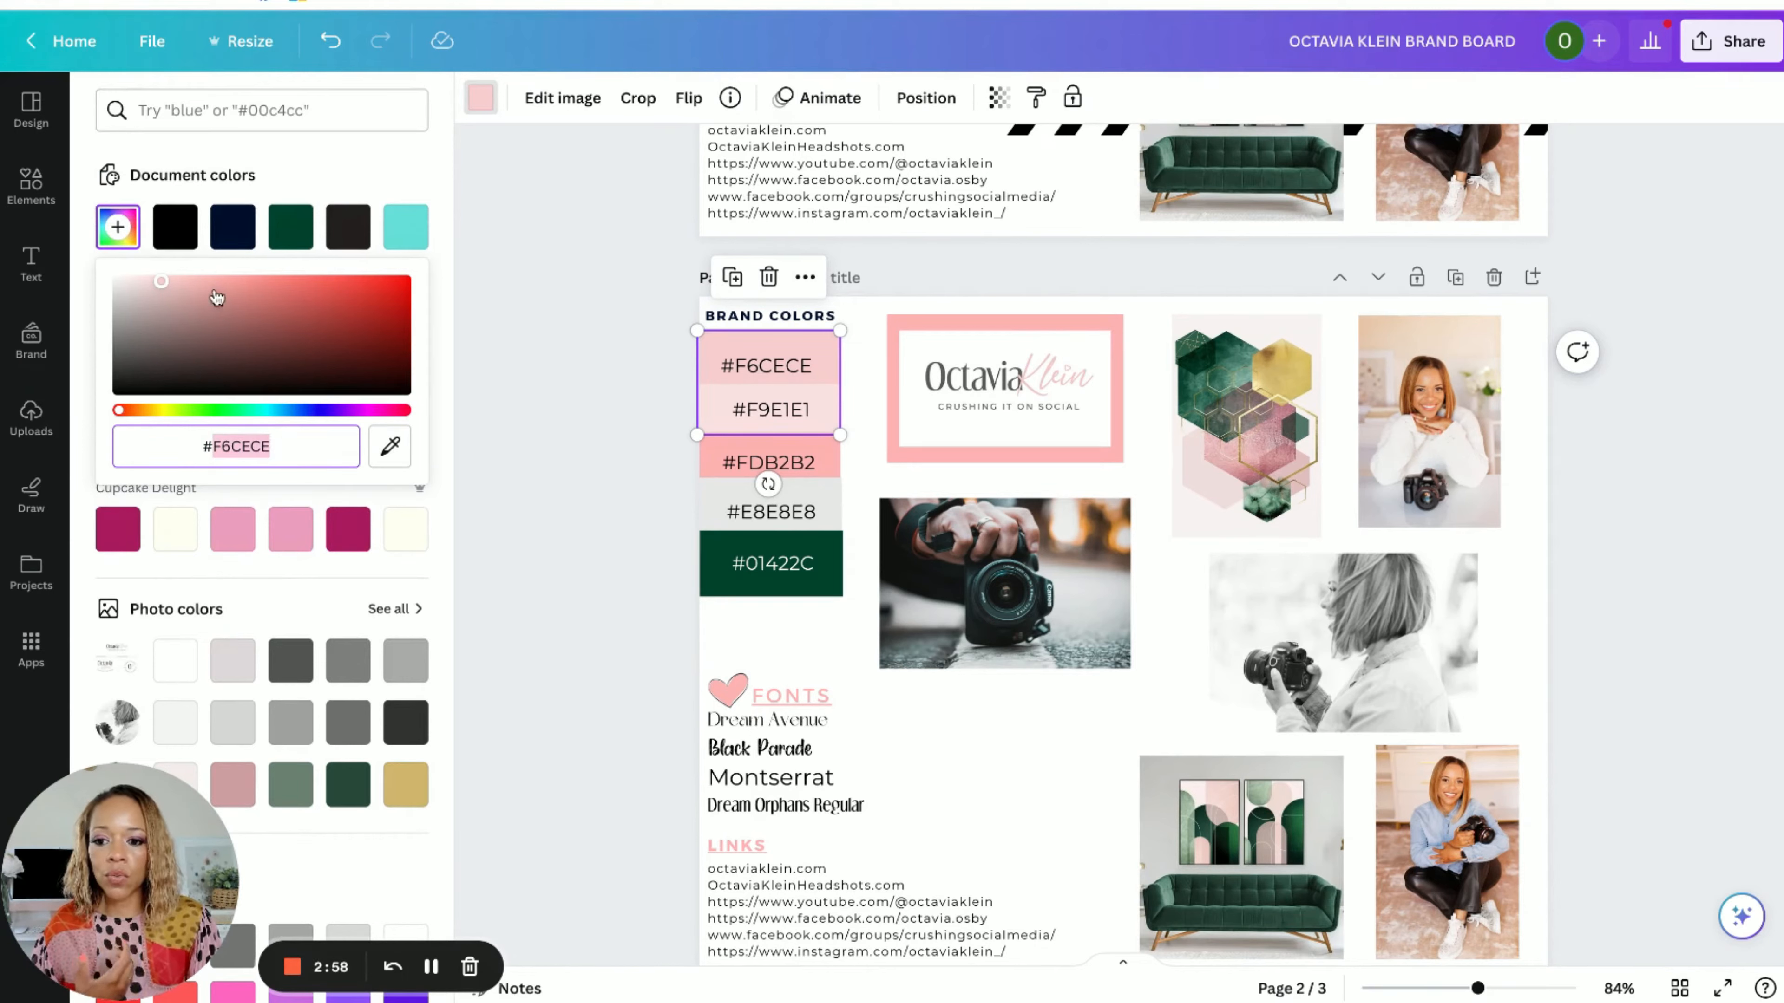
{"action": "left_click", "coordinate": [380, 411]}
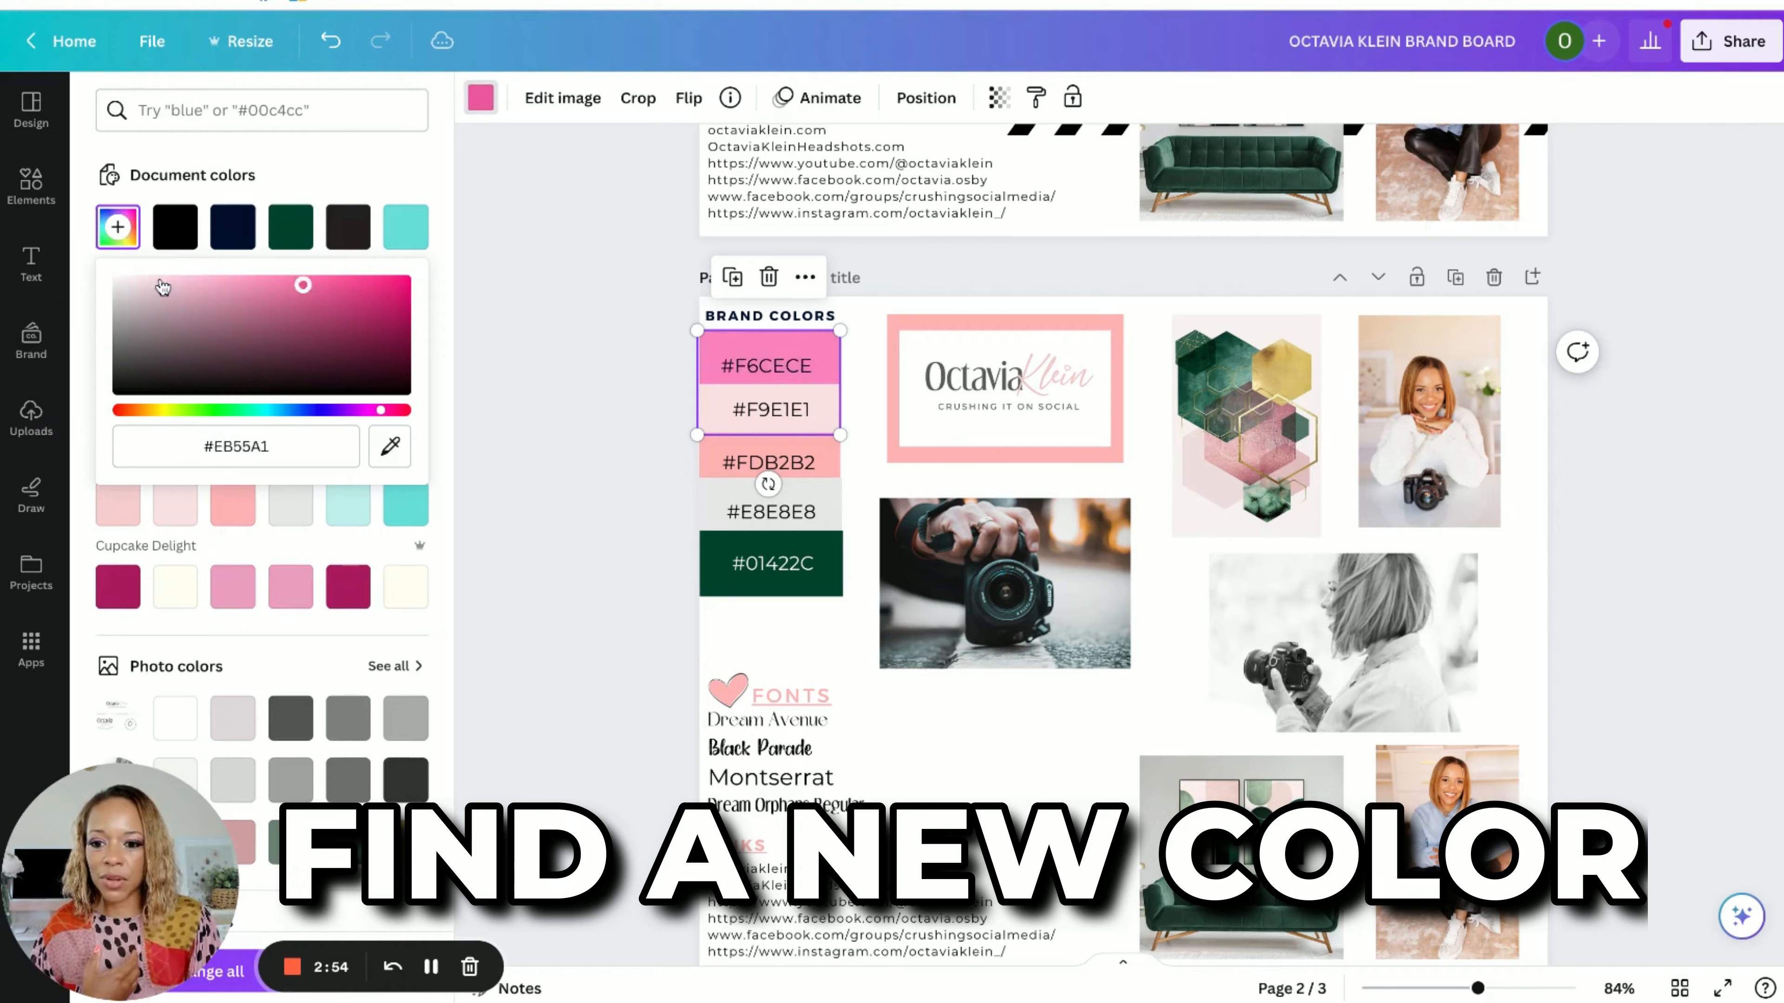
{"action": "left_click_drag", "start_coordinate": [341, 295], "coordinate": [326, 297]}
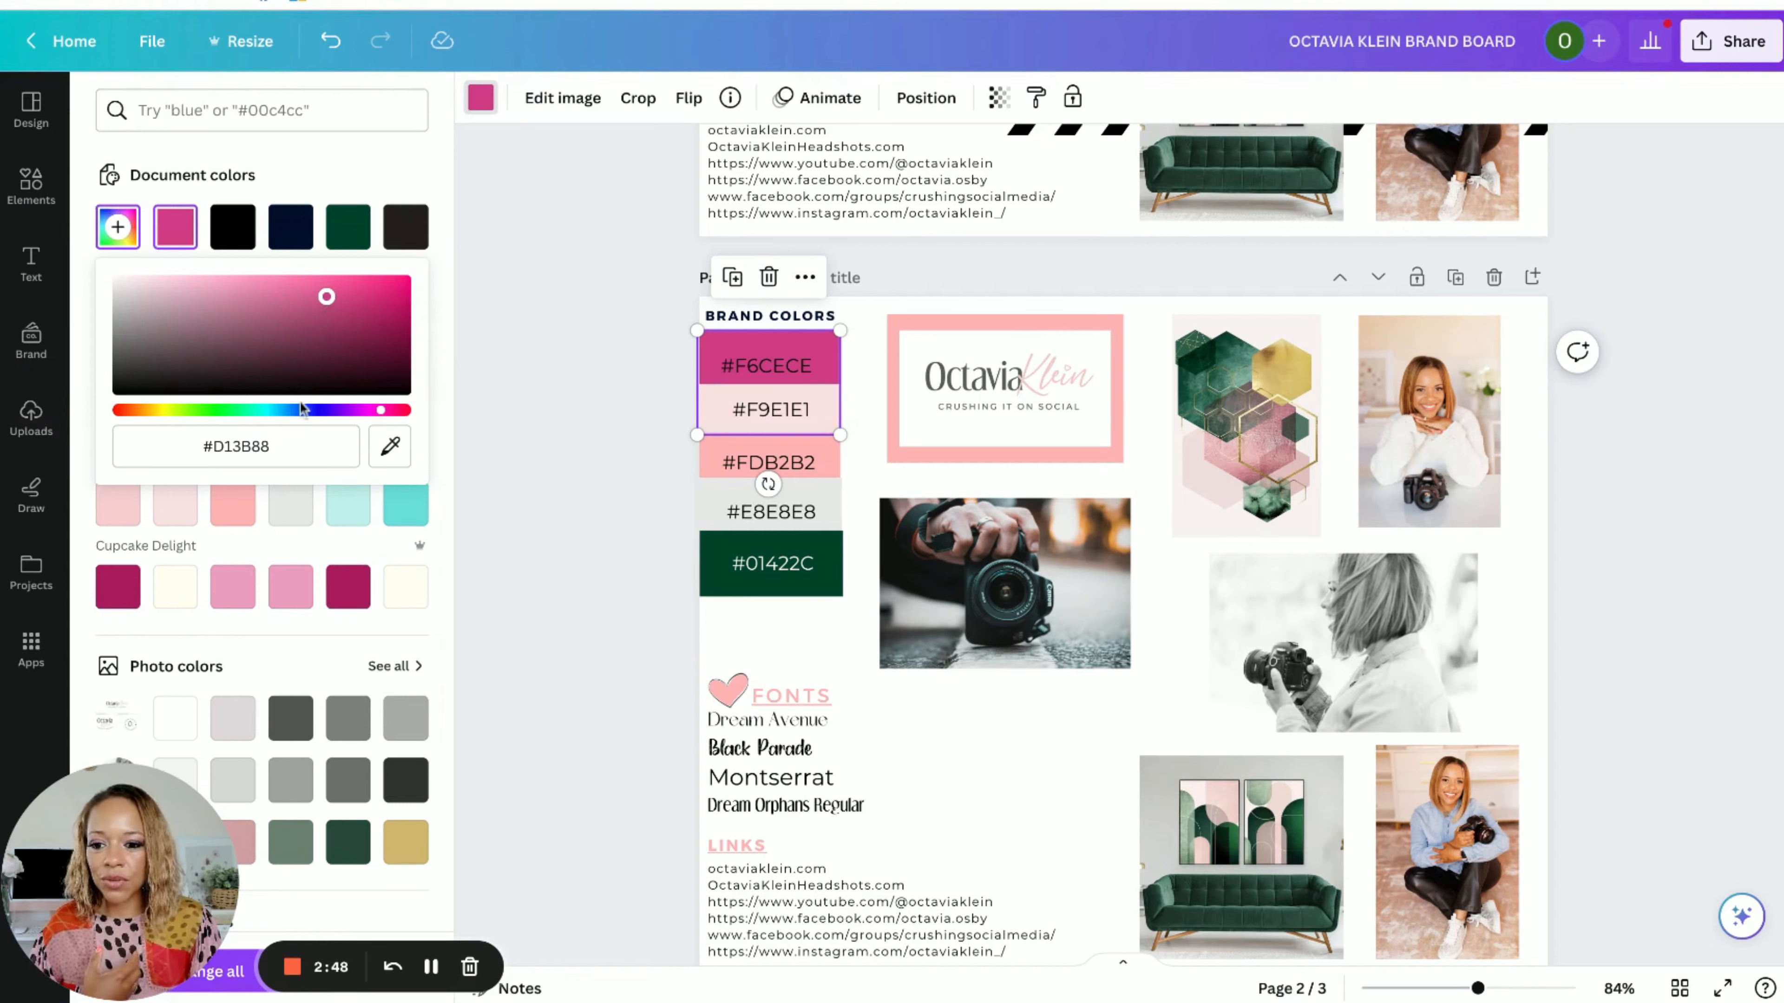
Step: Copy the magenta's hex code and replace the first swatch's label with #D13B88
{"action": "left_click", "coordinate": [281, 449]}
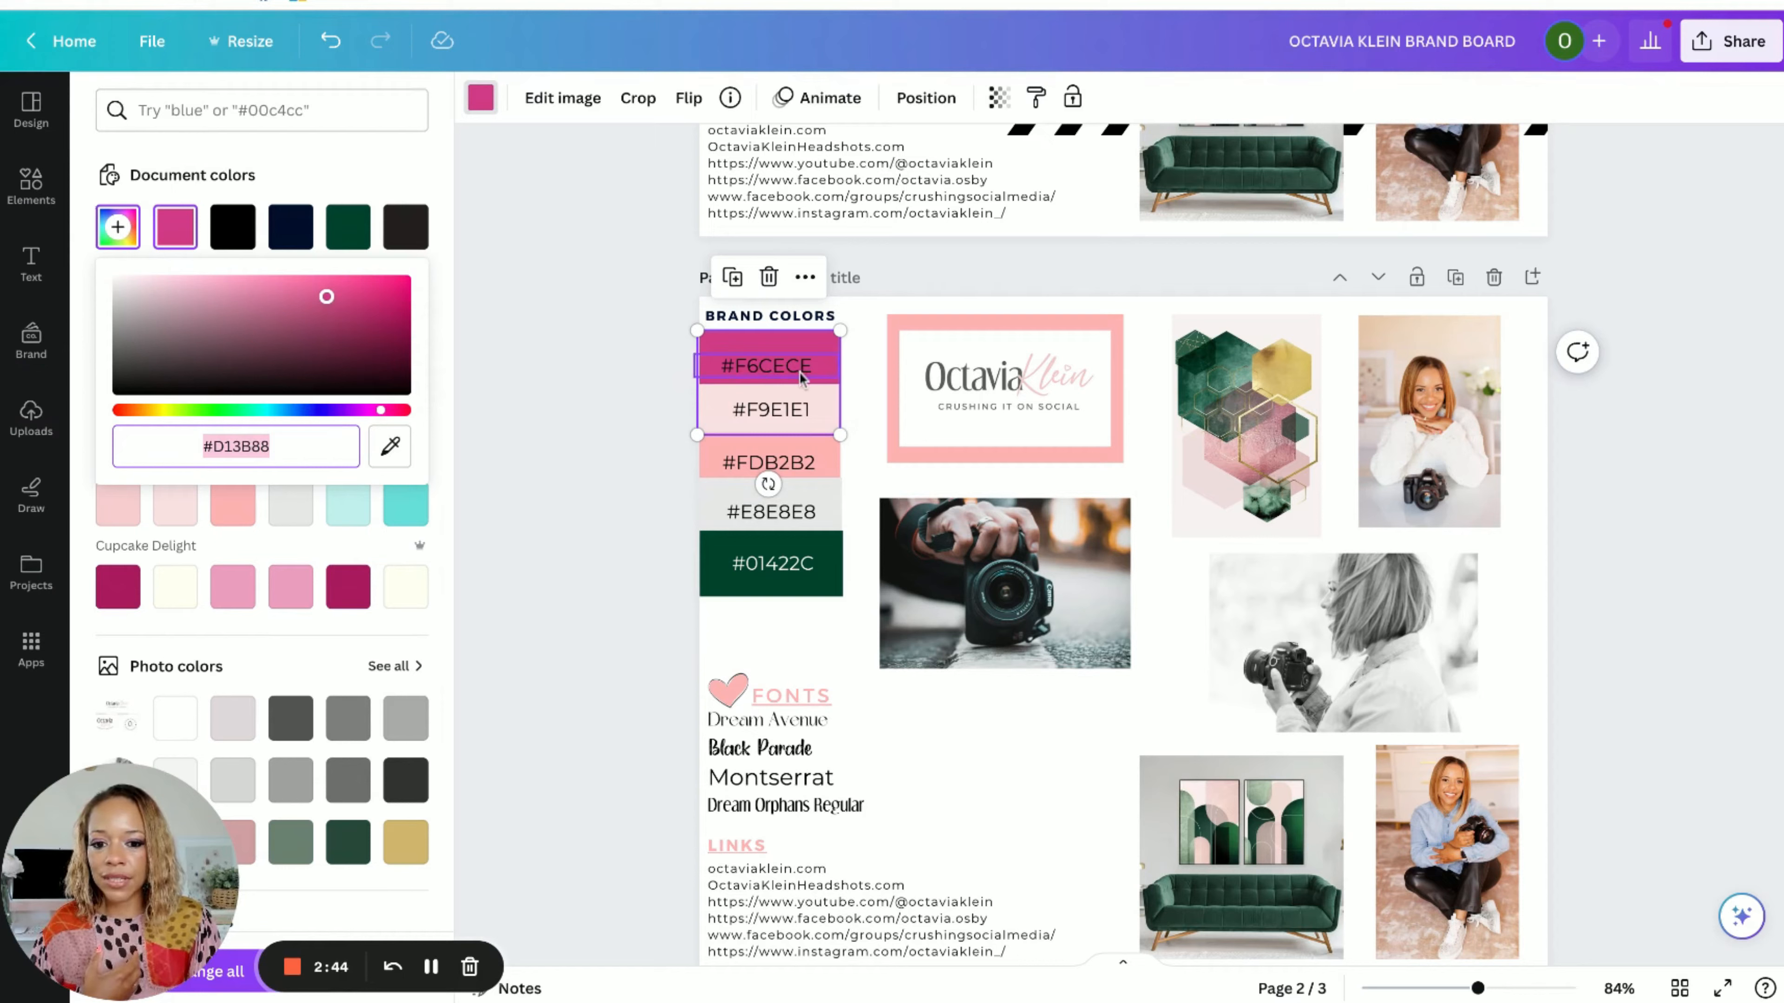
{"action": "left_click", "coordinate": [307, 444]}
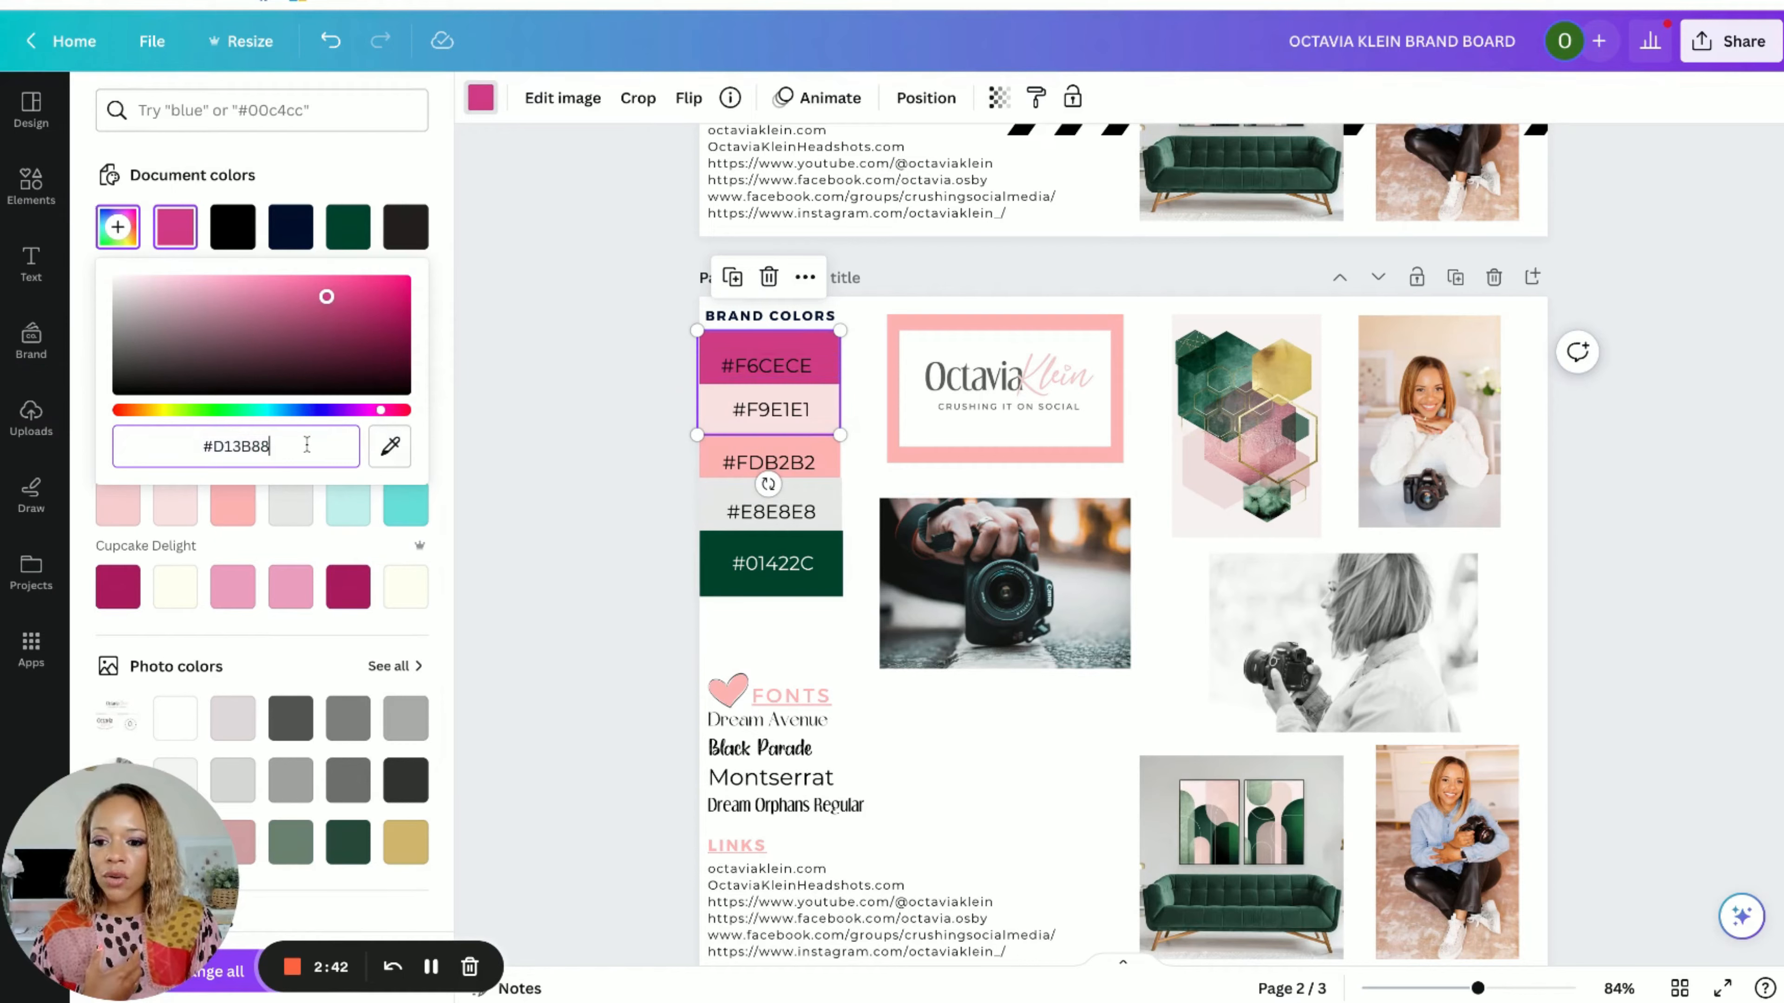
{"action": "key", "text": "ctrl+a"}
{"action": "key", "text": "ctrl+c"}
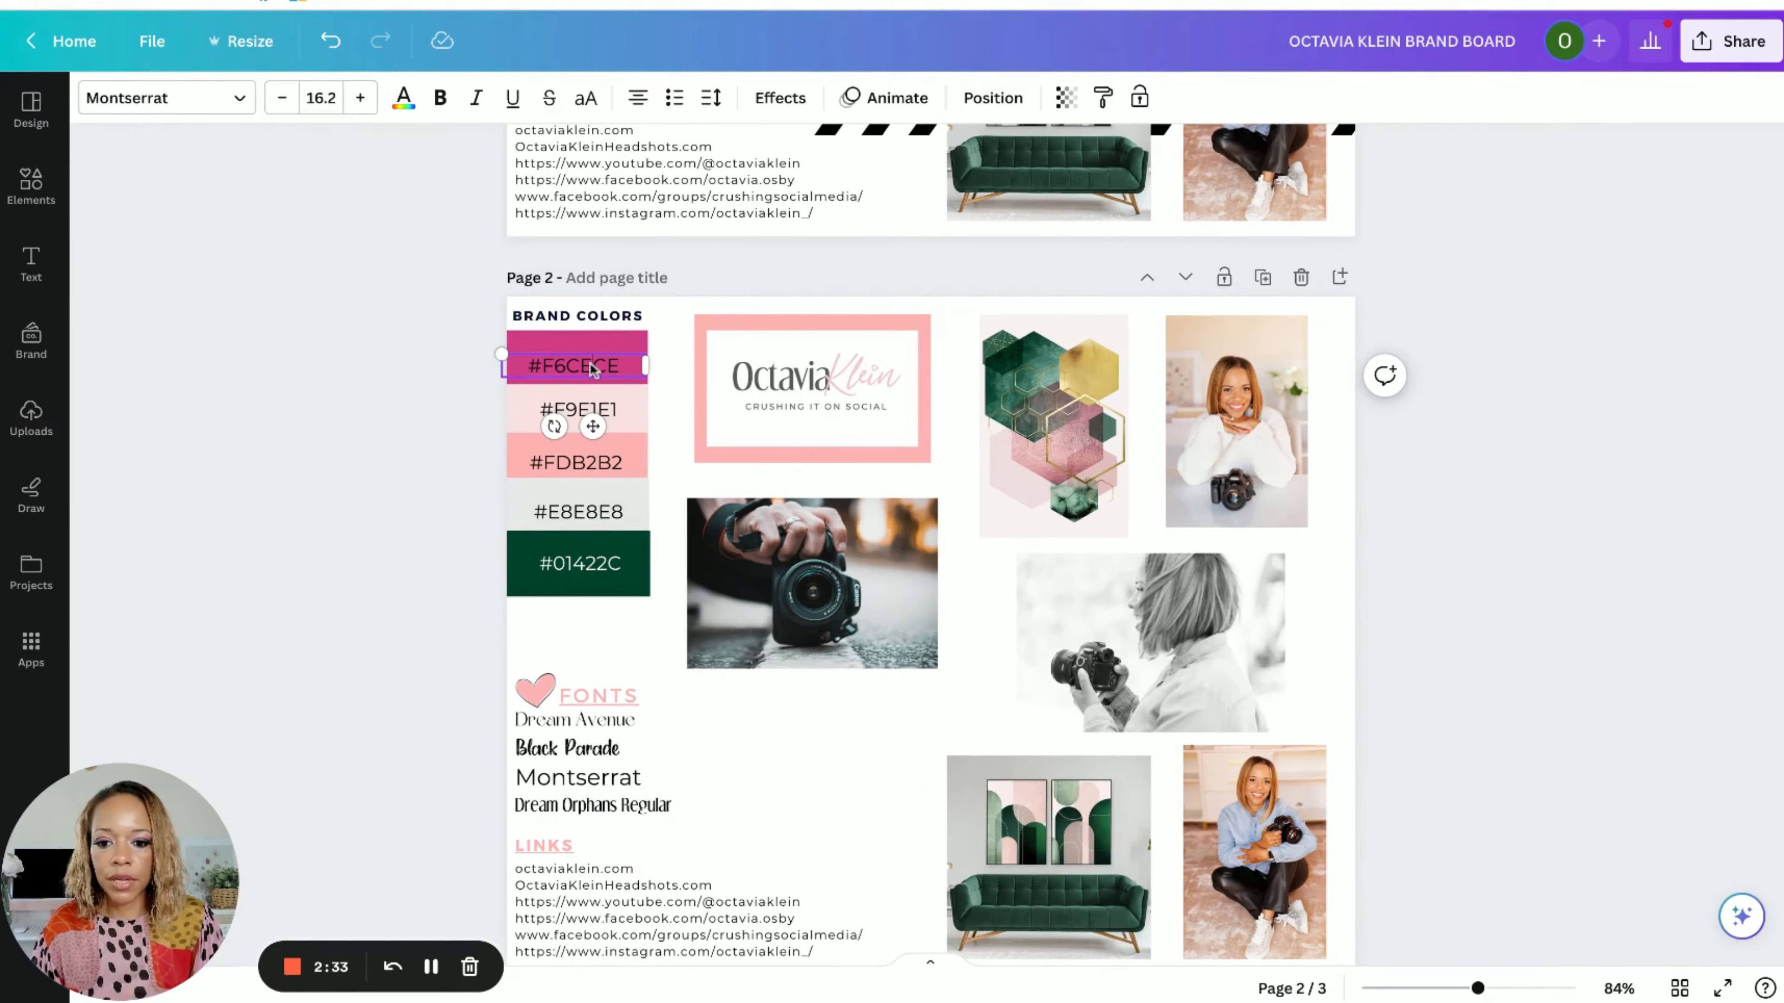
{"action": "key", "text": "ctrl+a"}
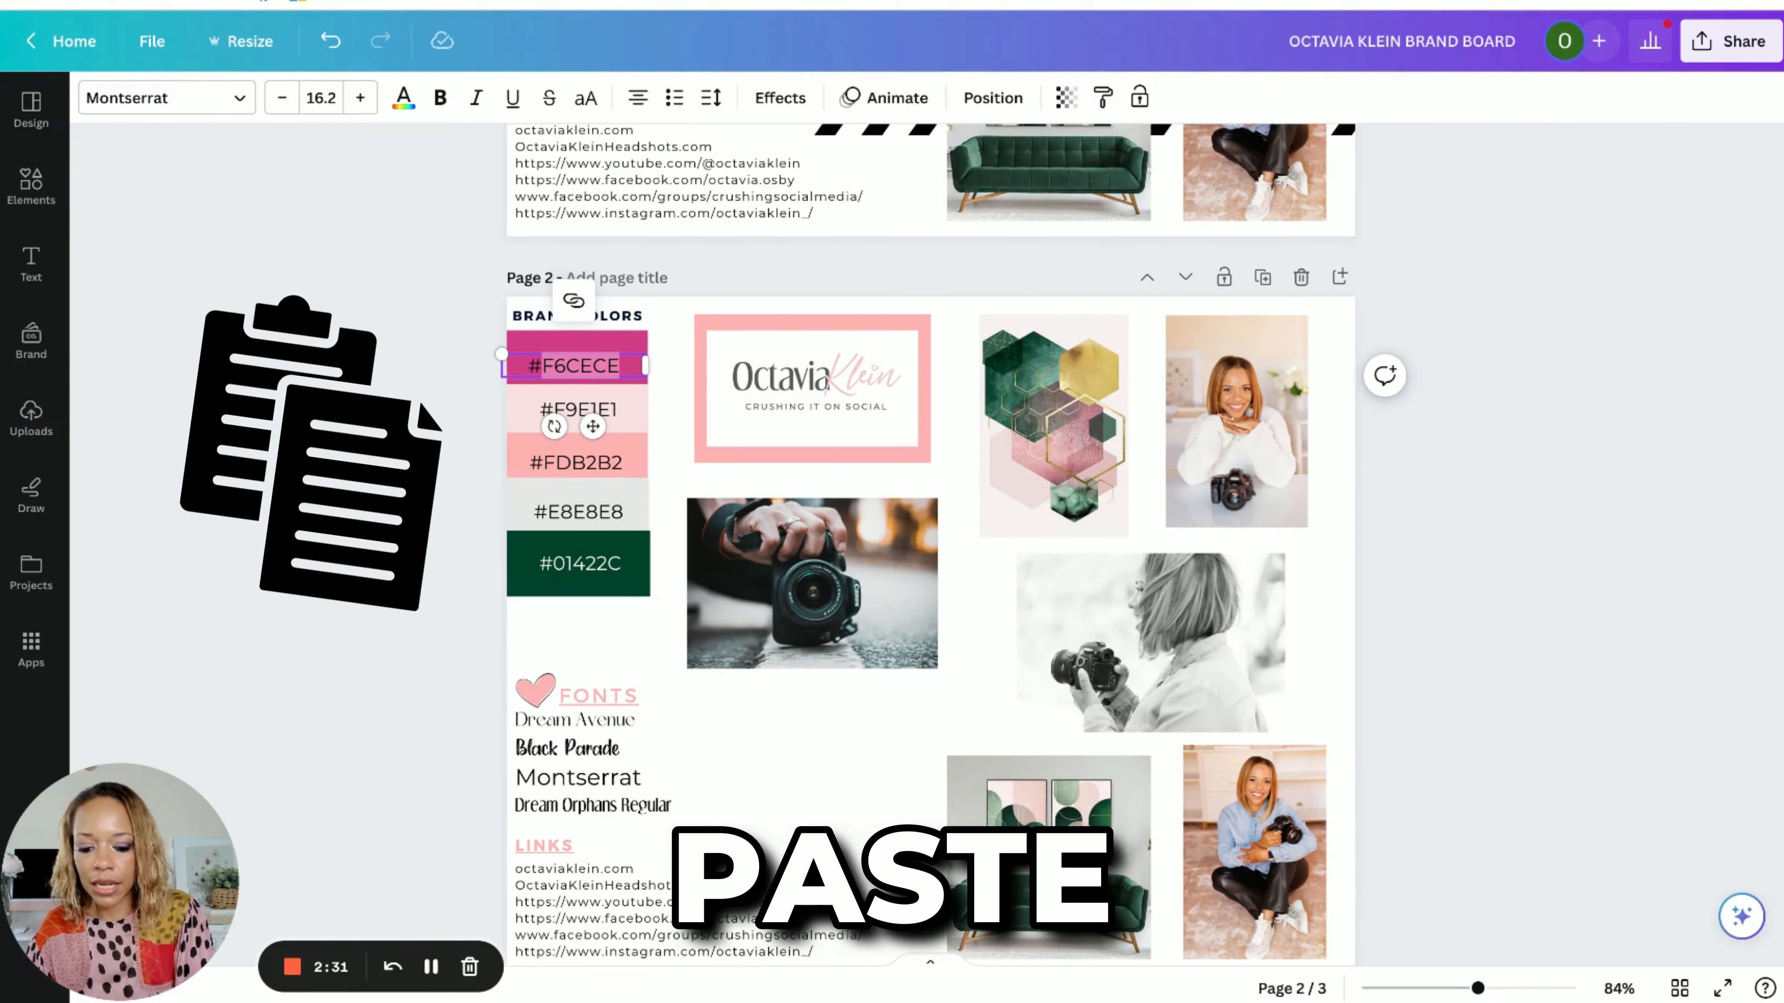
{"action": "key", "text": "ctrl+v"}
{"action": "key", "text": "BackSpace"}
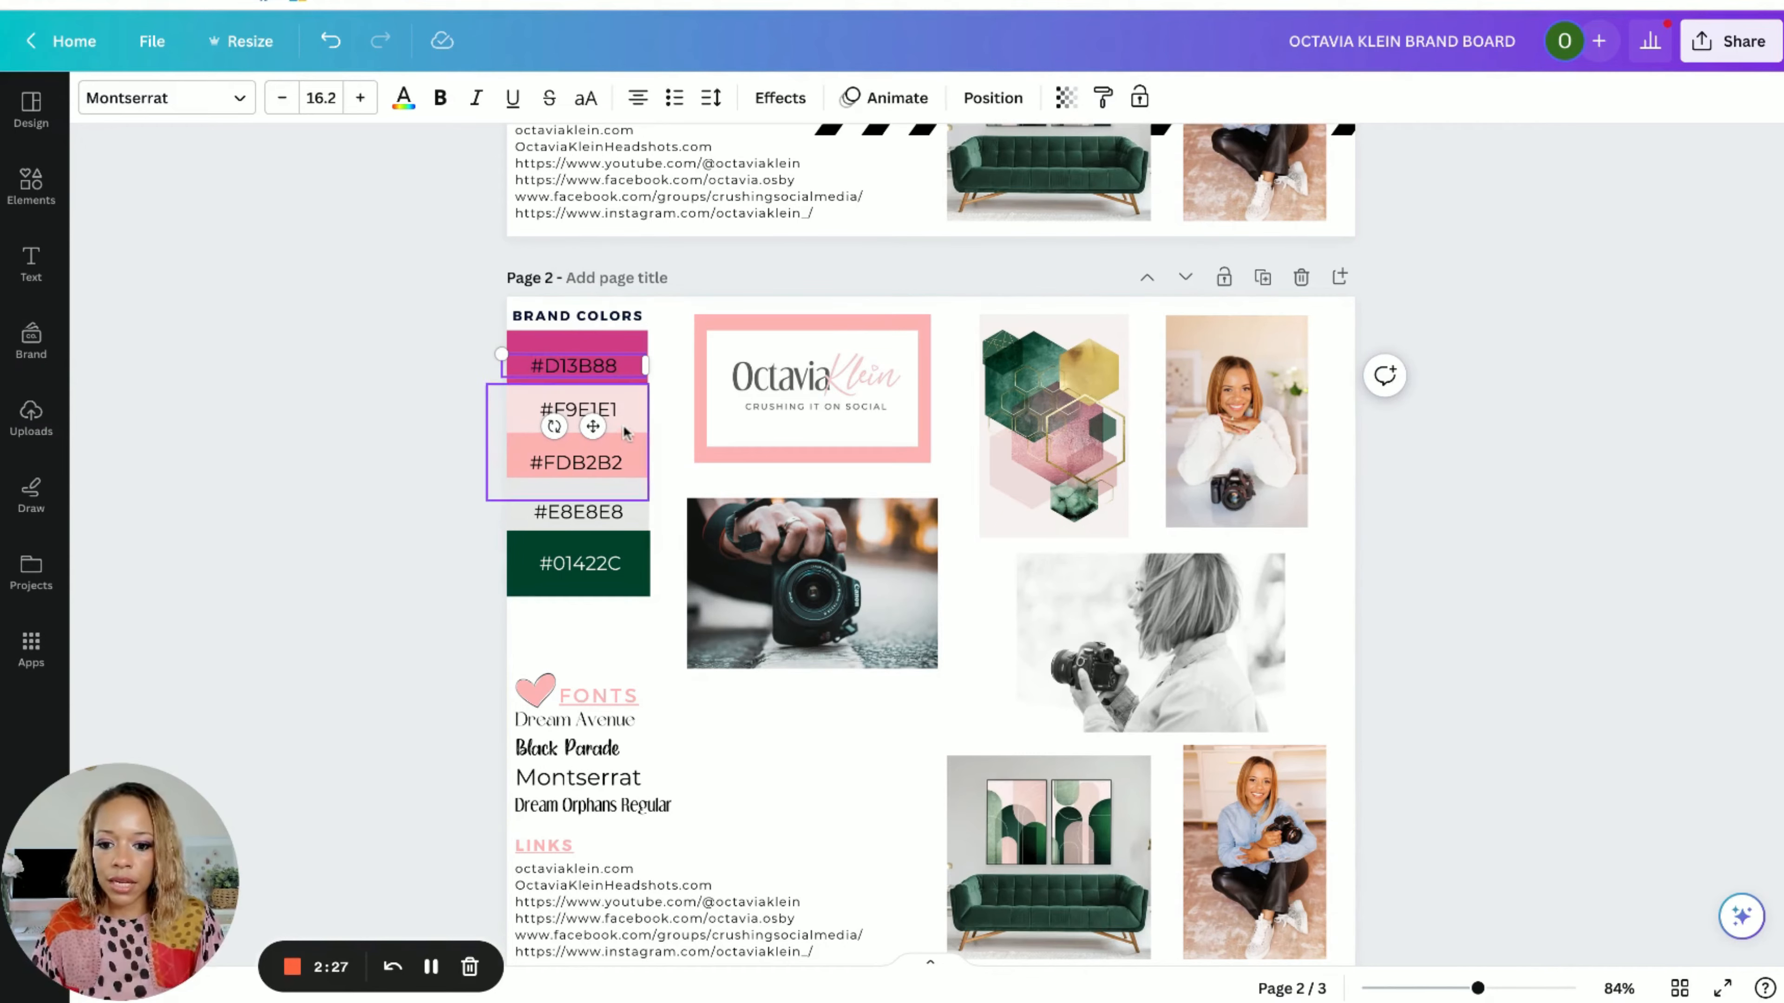
Step: Recolor the second brand color swatch to the turquoise from the document colors
{"action": "left_click", "coordinate": [629, 401]}
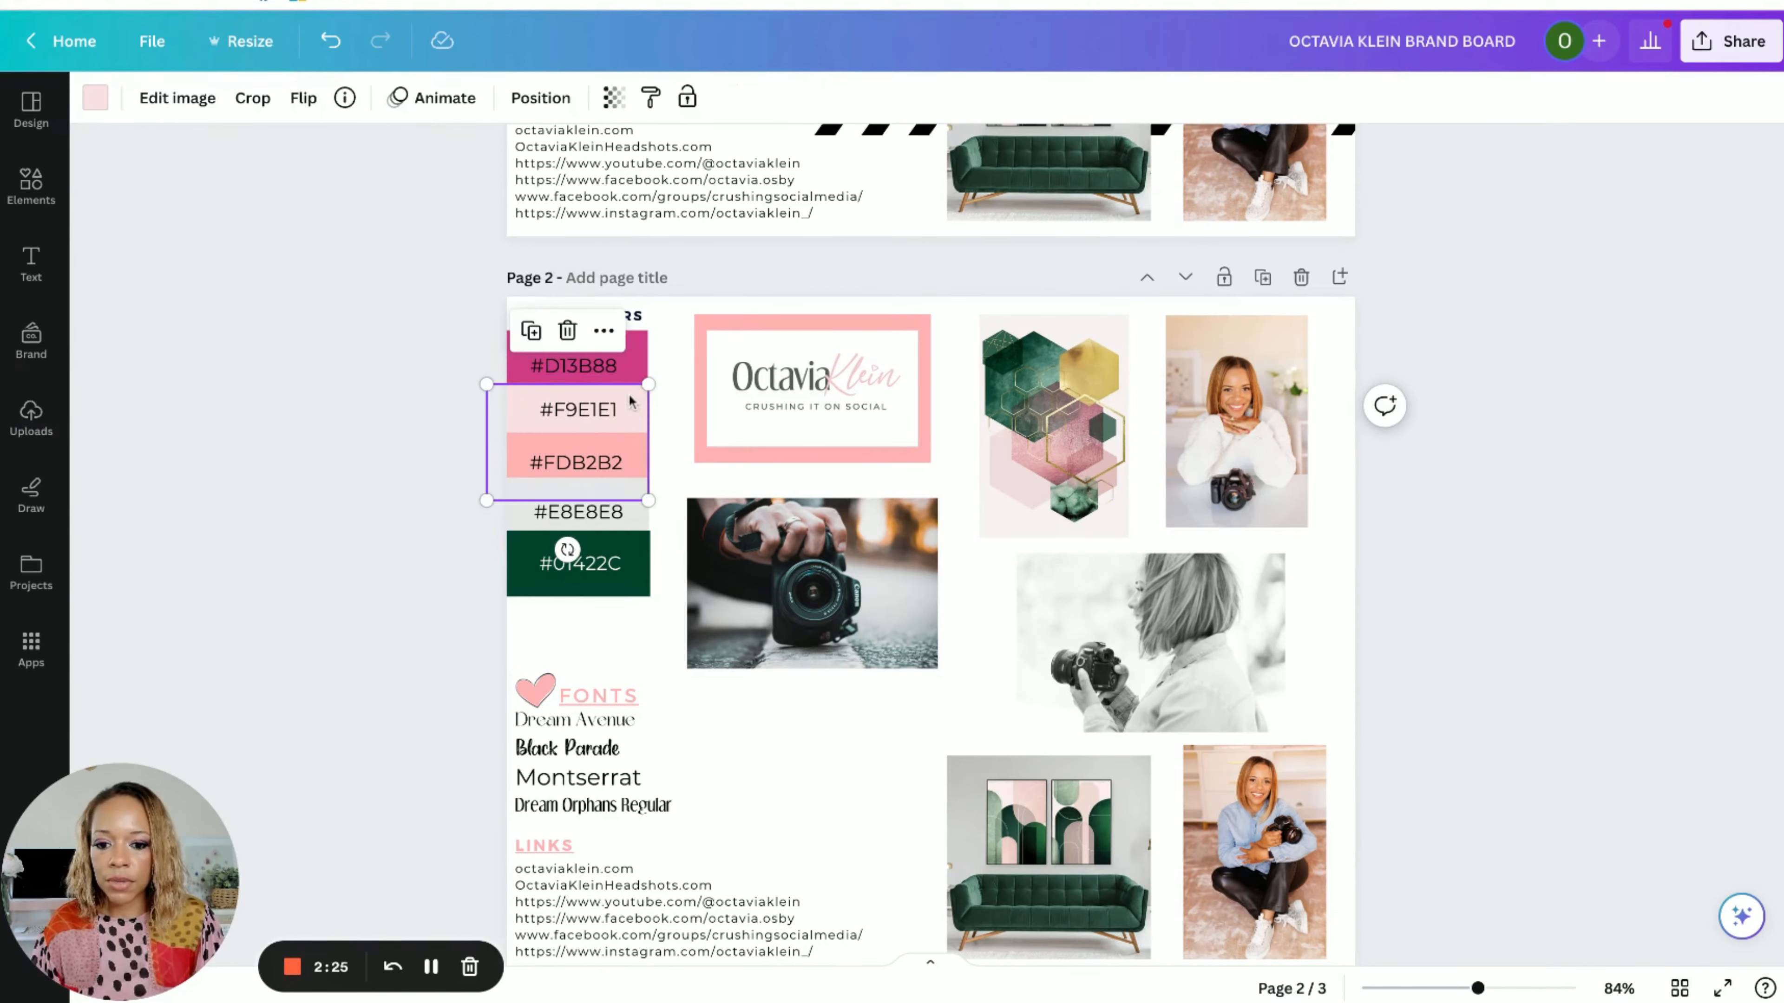
{"action": "left_click", "coordinate": [95, 98]}
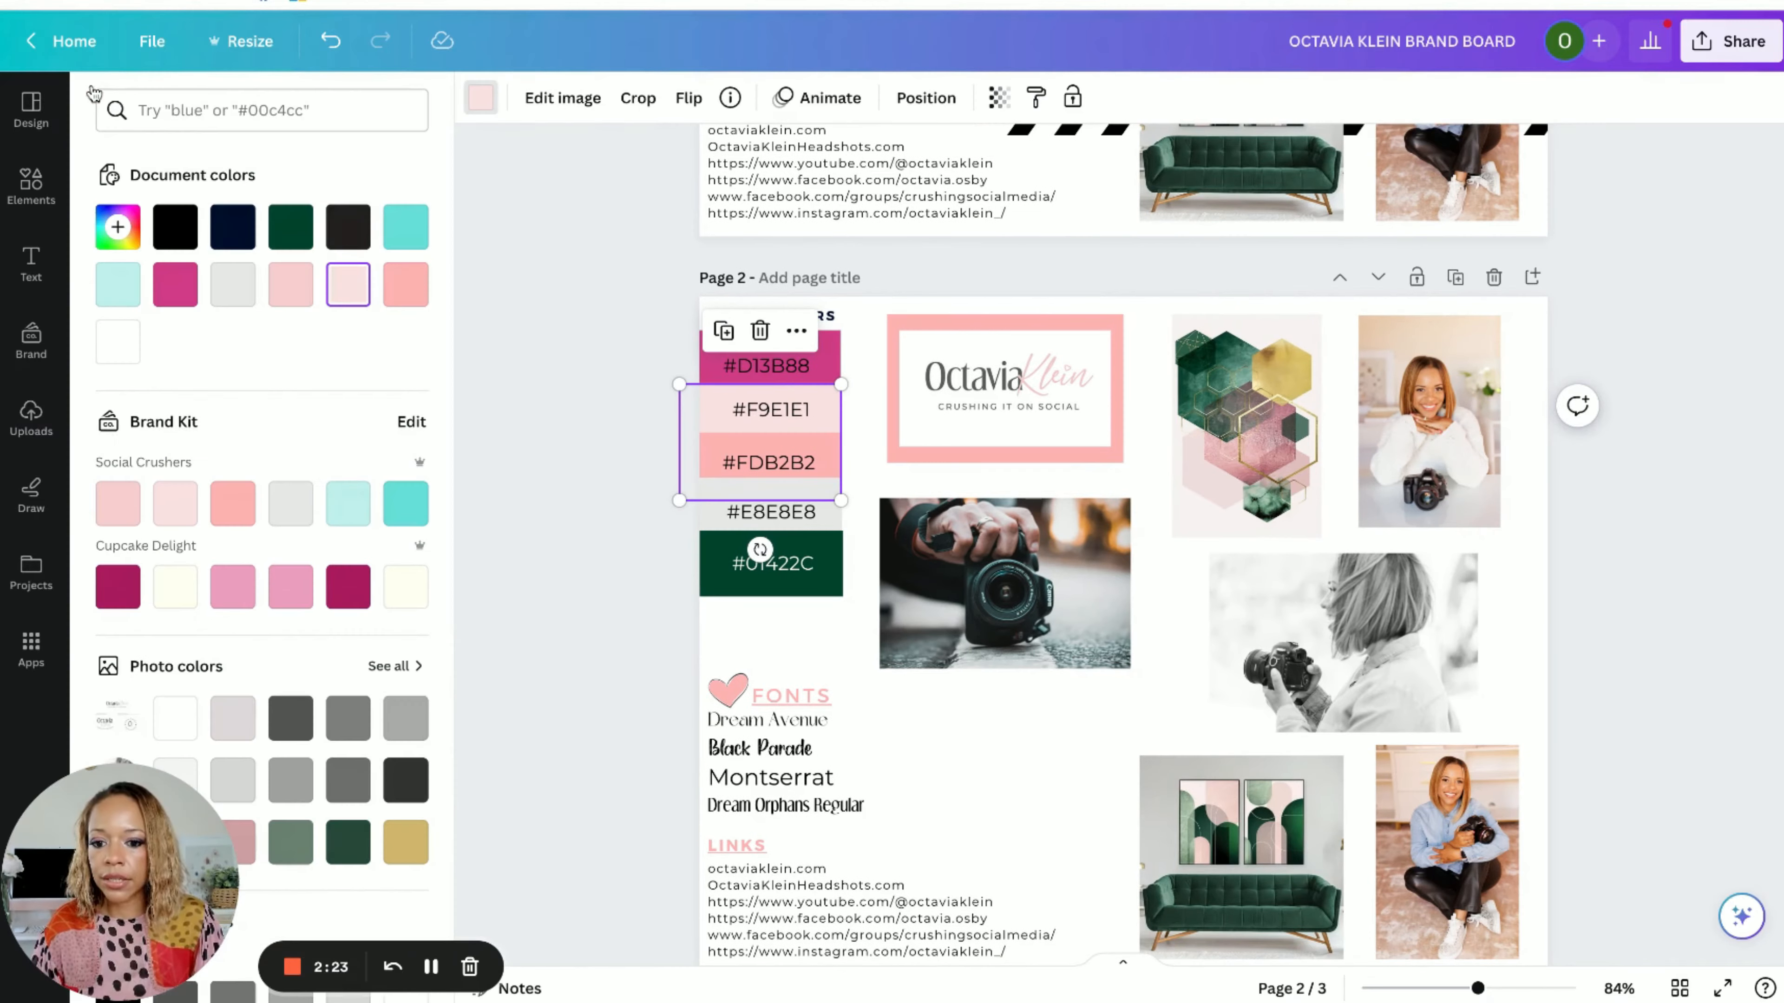
{"action": "left_click", "coordinate": [403, 229]}
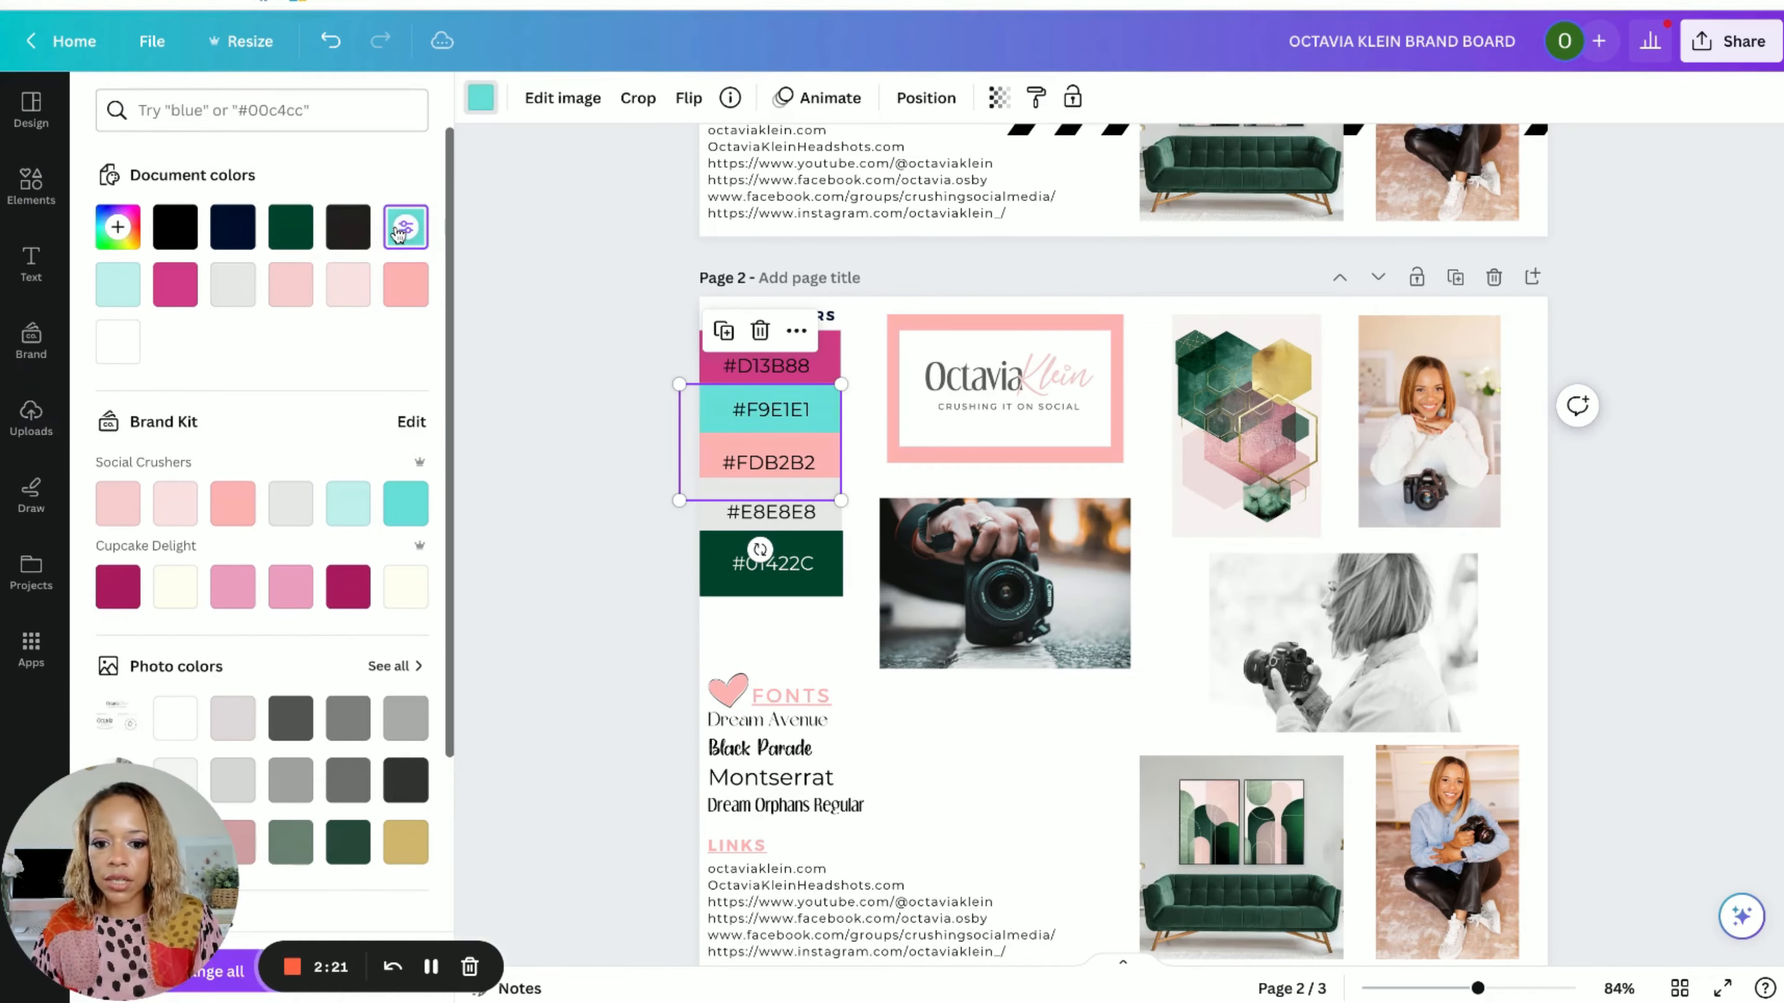
Step: Copy the turquoise's hex code and replace the second swatch's label with #67DED9
{"action": "left_click", "coordinate": [404, 229]}
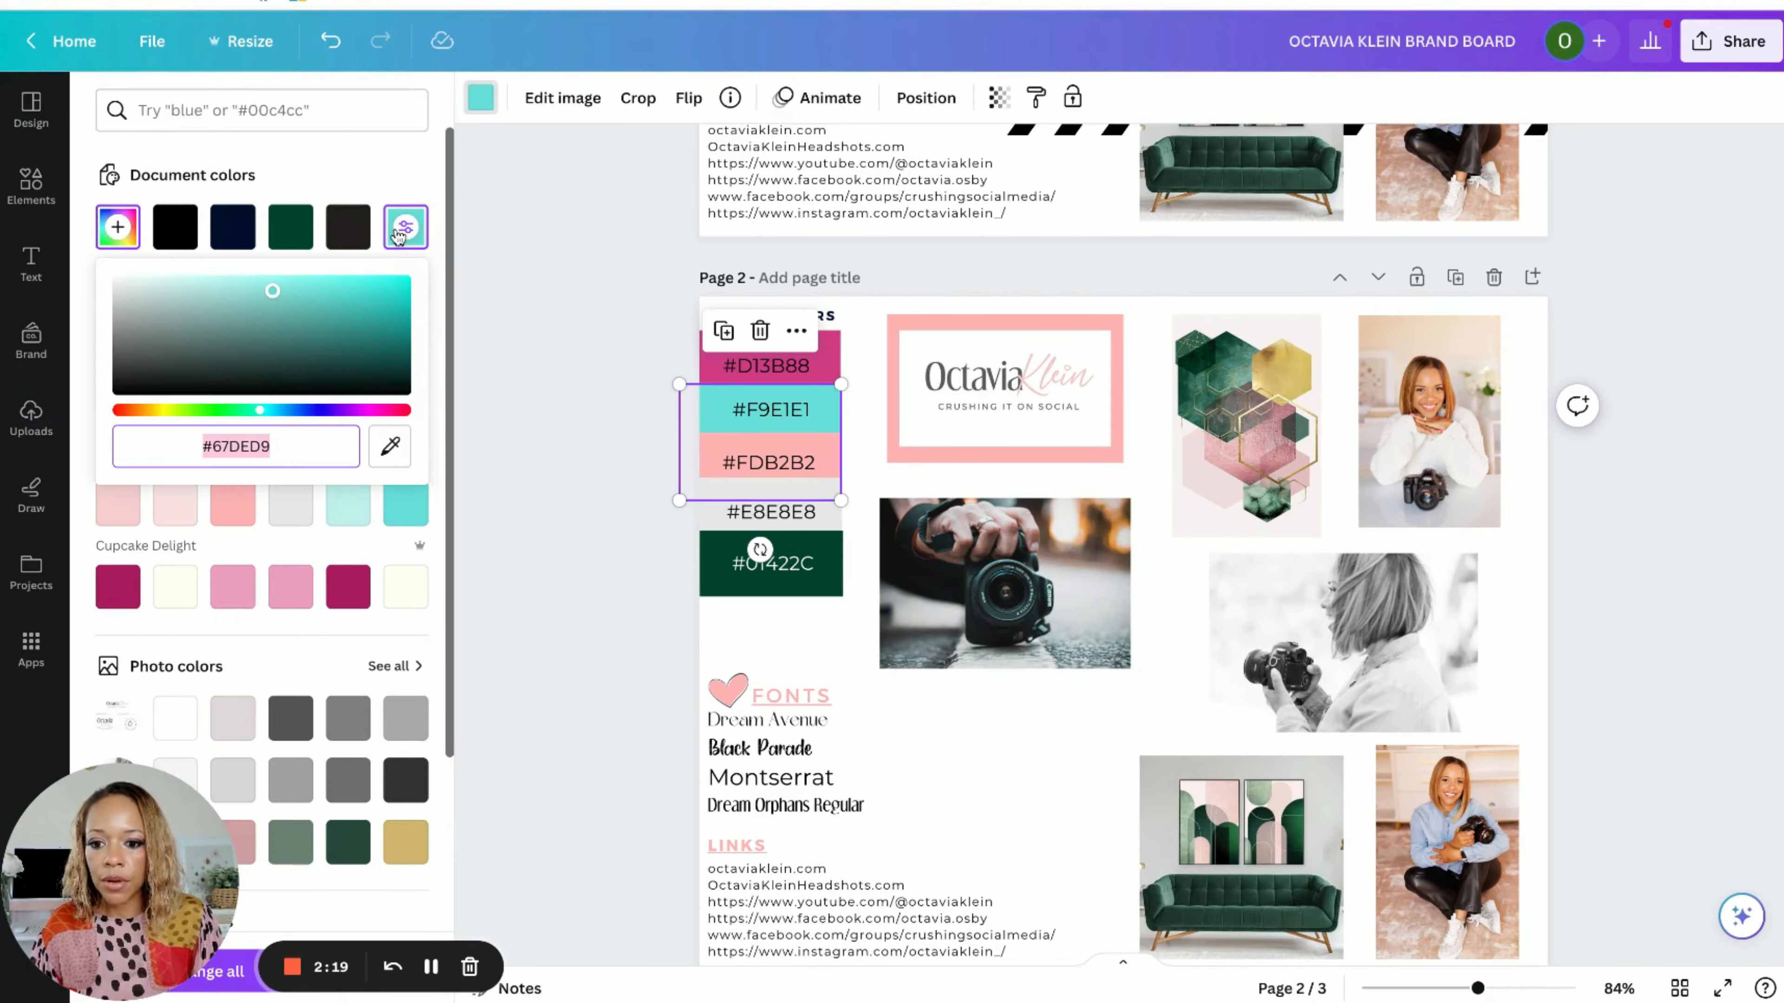
{"action": "left_click", "coordinate": [277, 446]}
{"action": "key", "text": "ctrl+a"}
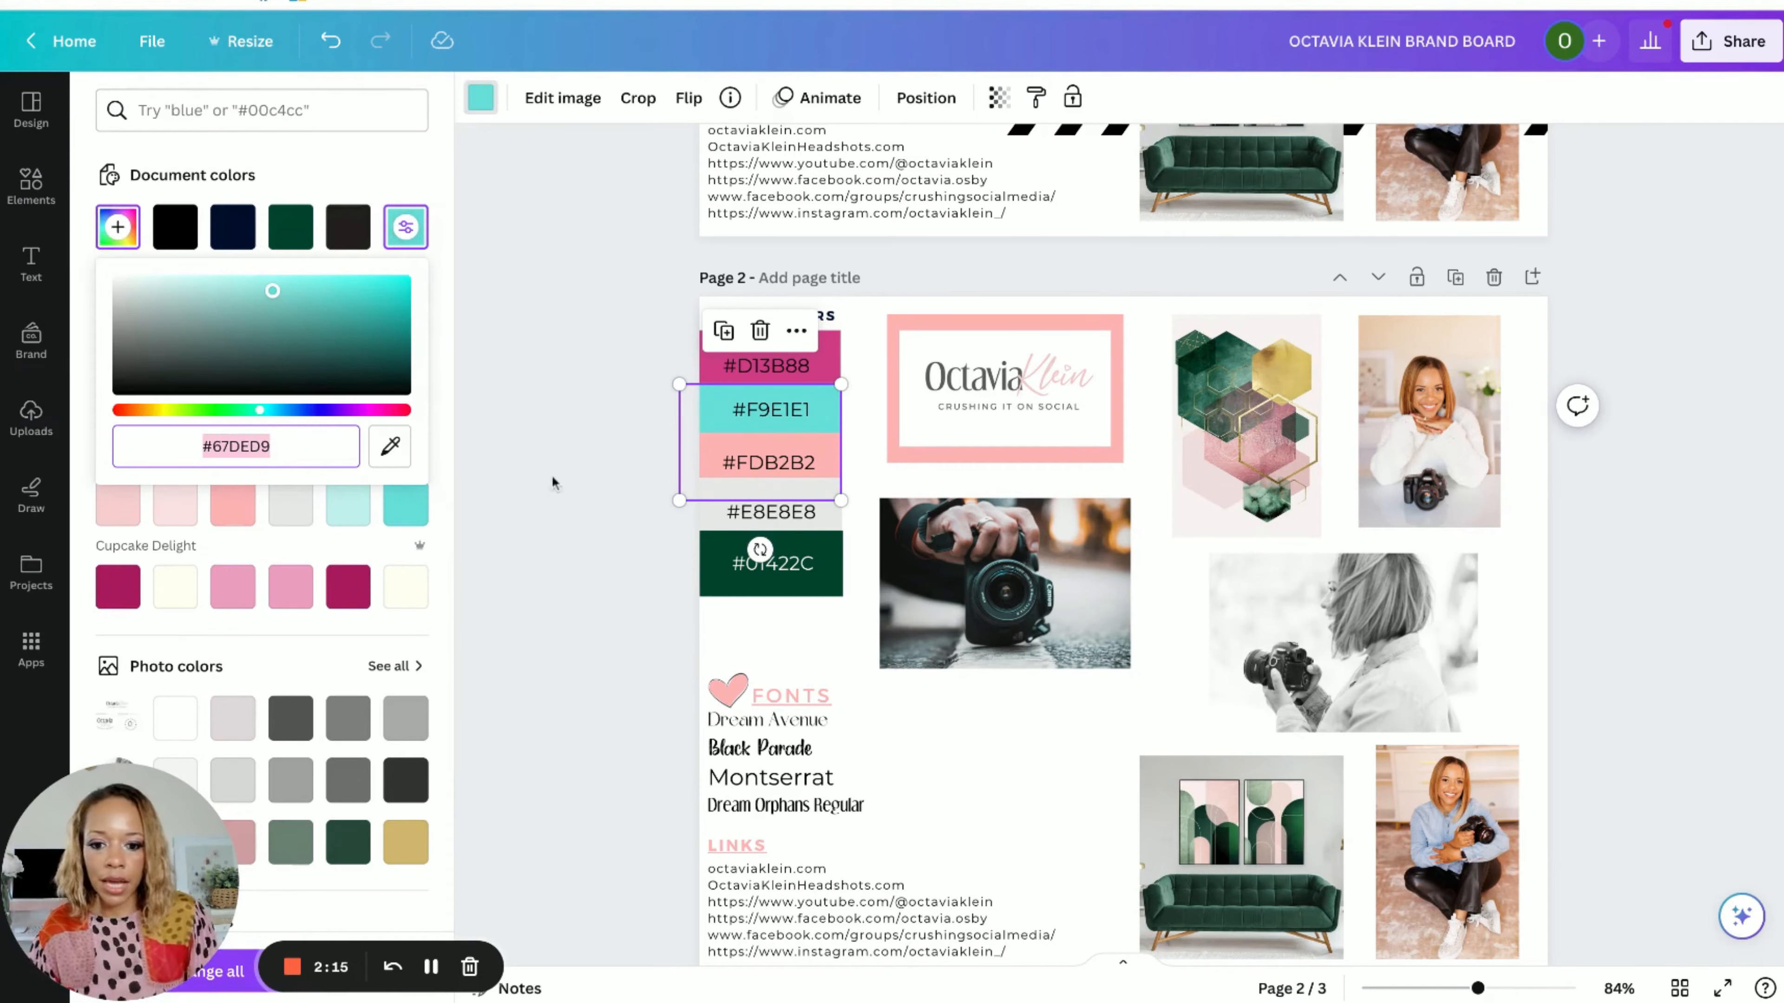
{"action": "left_click", "coordinate": [791, 419]}
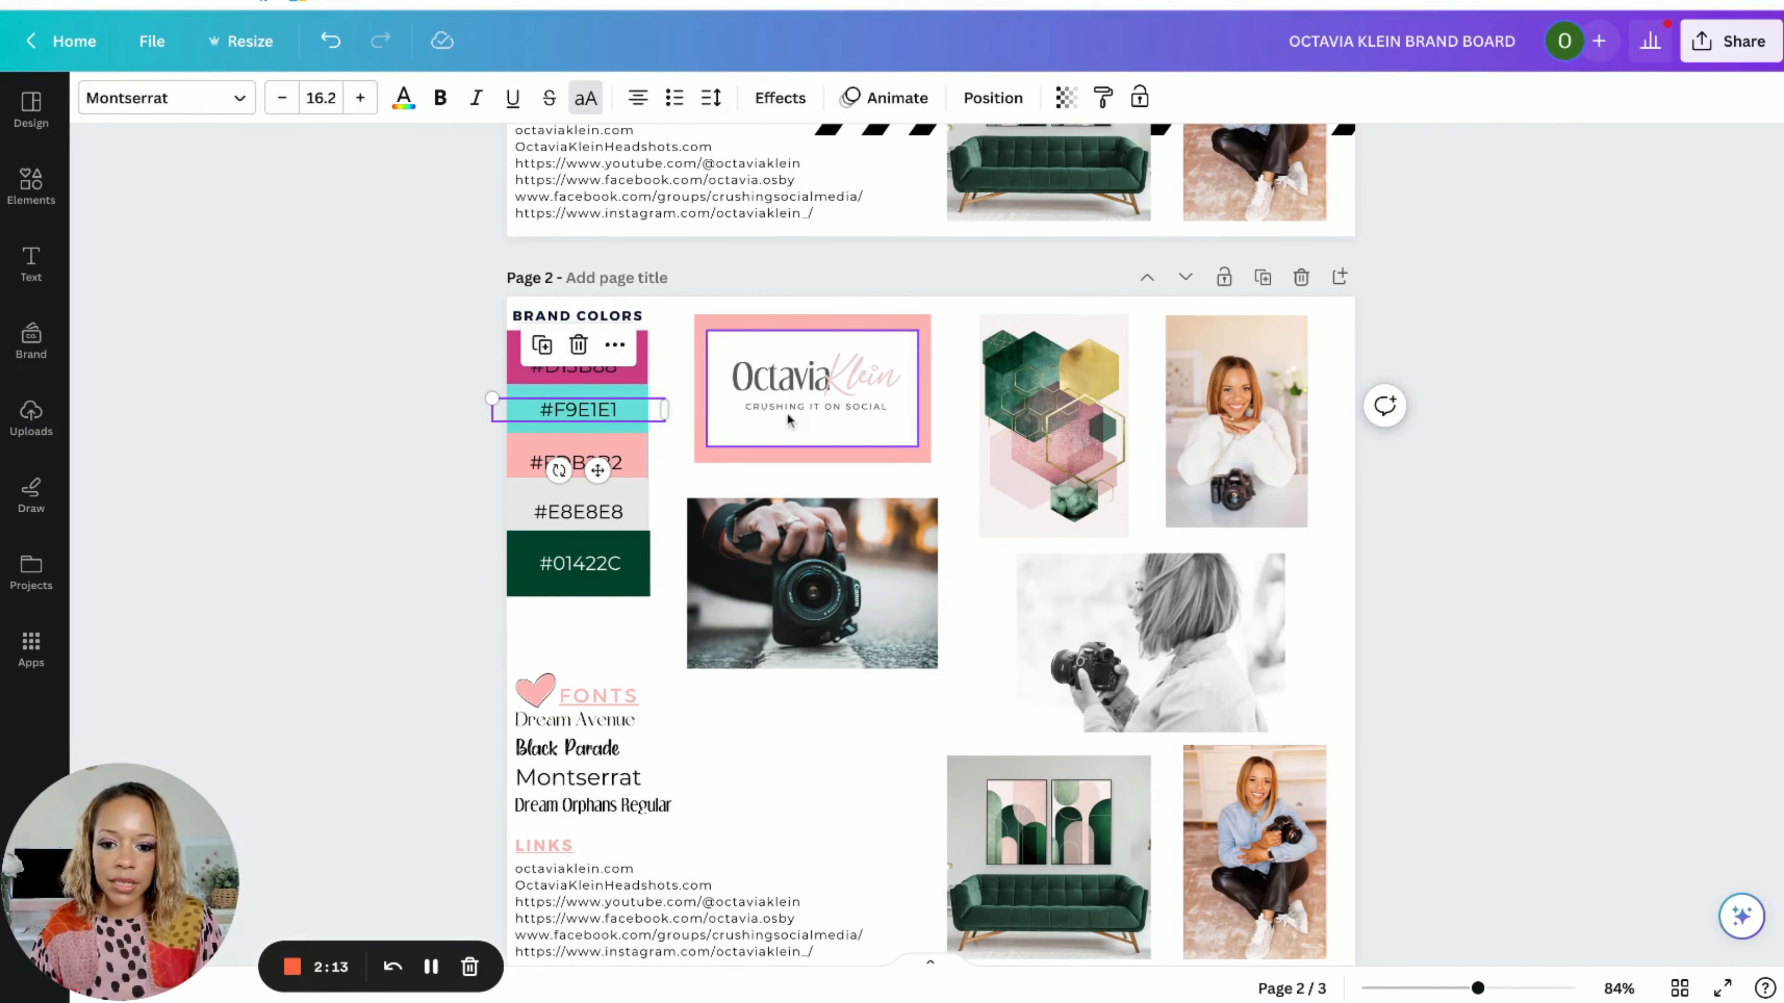
{"action": "double_click", "coordinate": [596, 409]}
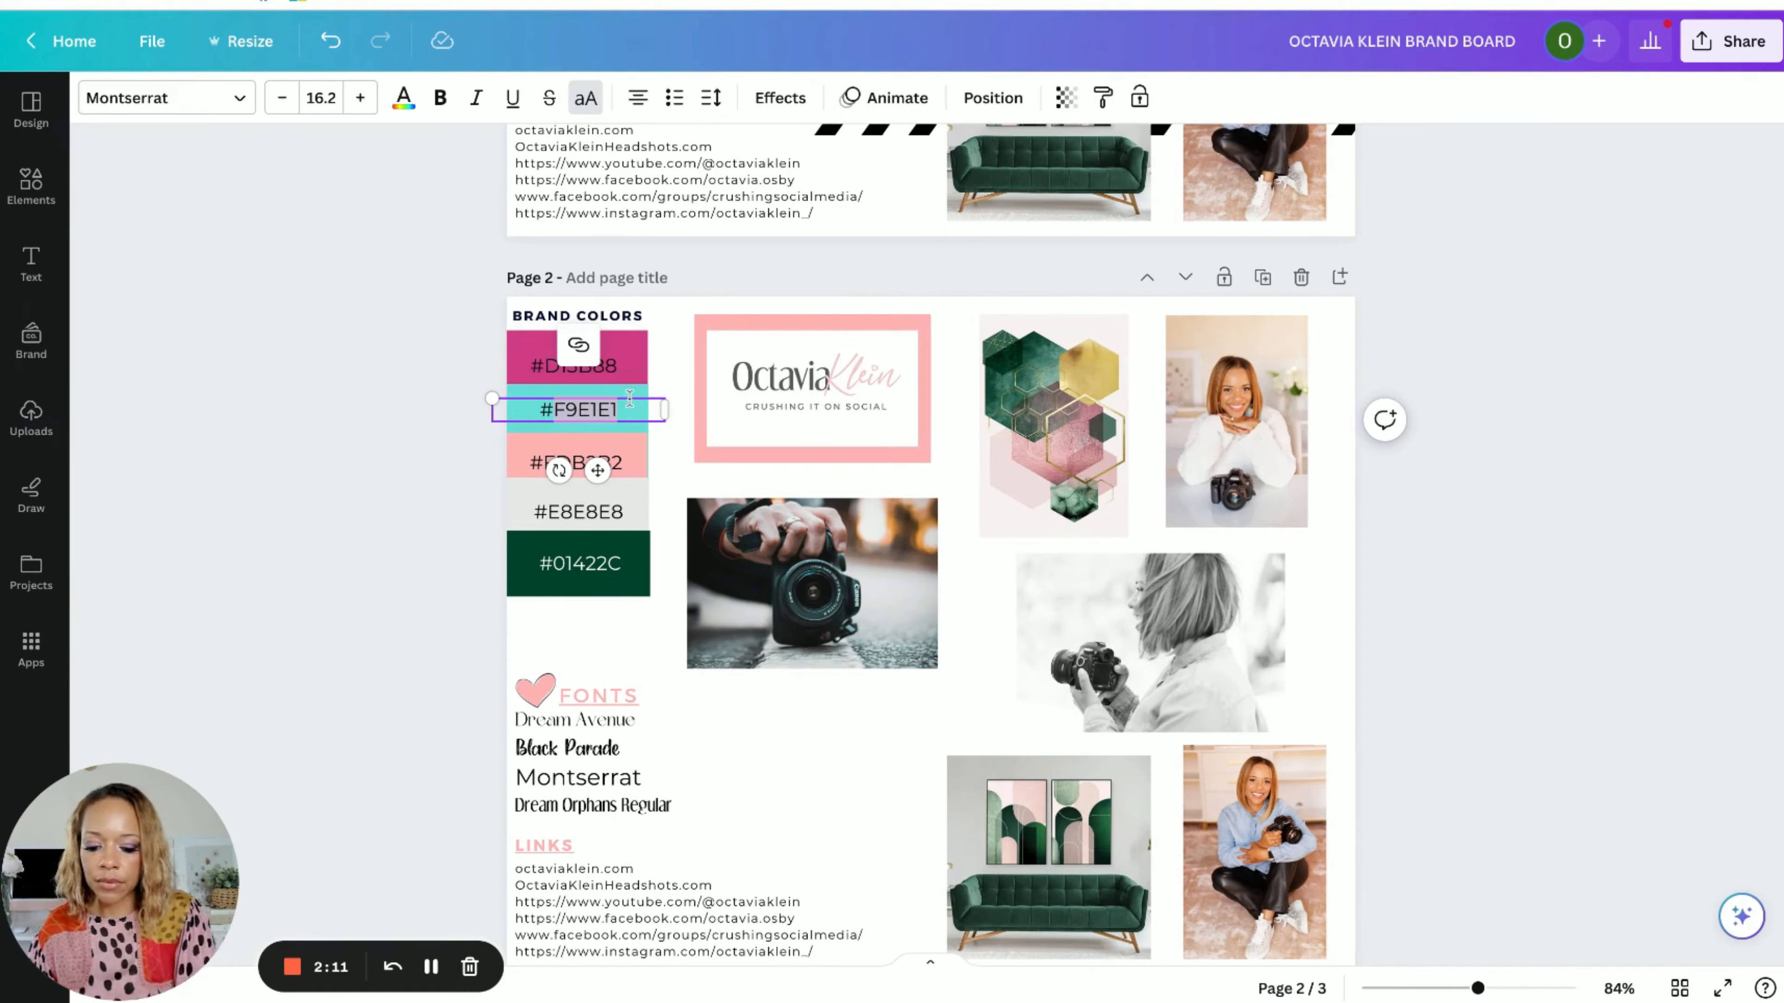
{"action": "key", "text": "ctrl+v"}
{"action": "key", "text": "BackSpace"}
Step: Recolor the third brand color swatch to the custom light pink #EDA5CA
{"action": "left_click", "coordinate": [640, 448]}
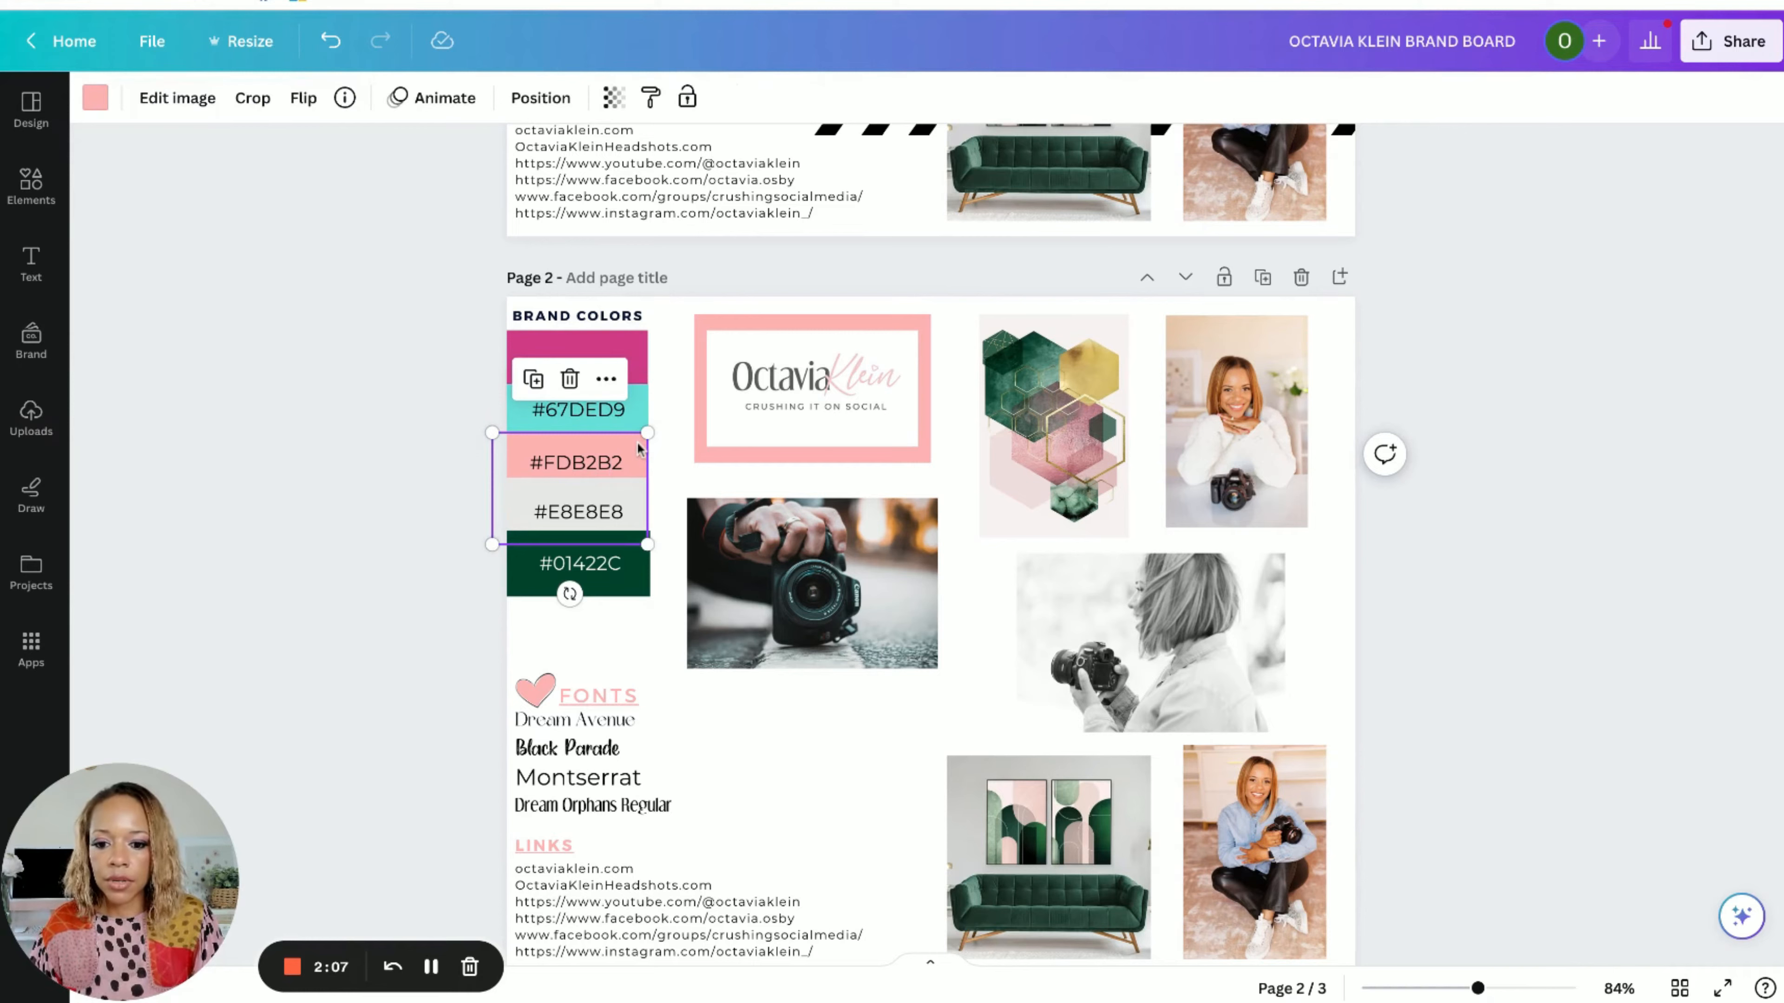
{"action": "left_click", "coordinate": [89, 103]}
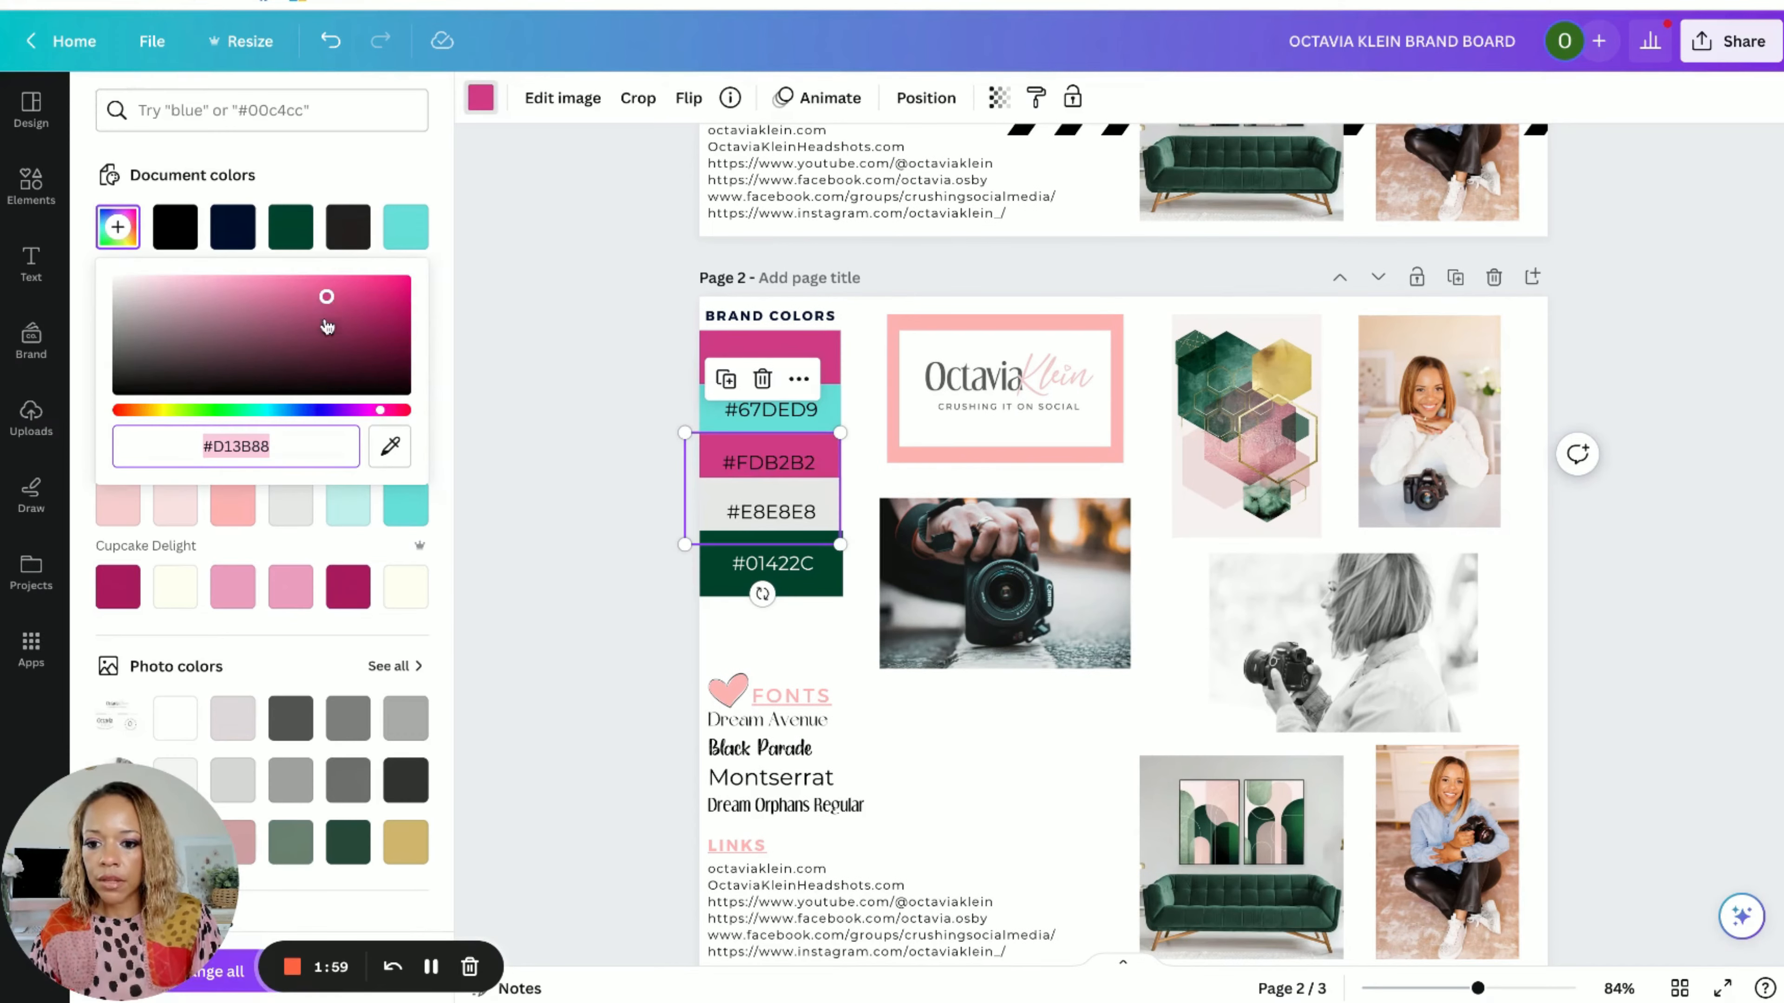
{"action": "left_click_drag", "start_coordinate": [324, 296], "coordinate": [203, 283]}
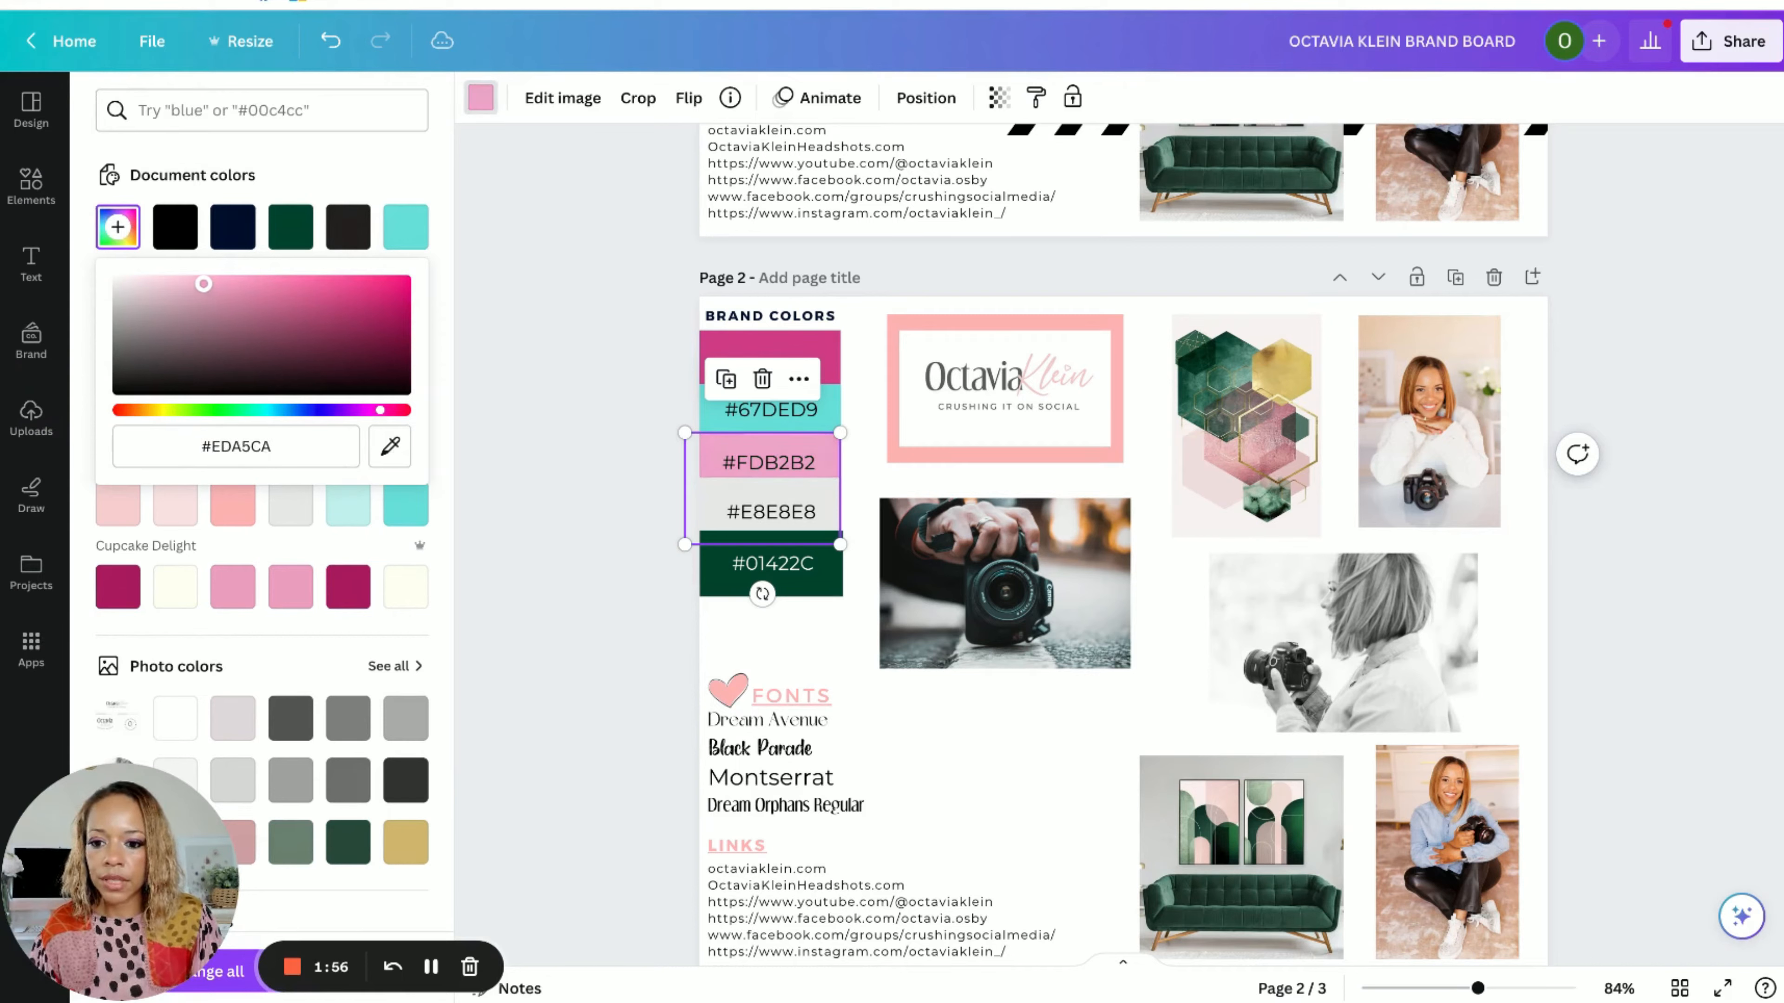
Step: Copy the light pink's hex code and replace the third swatch's label with #EDA5CA
{"action": "left_click", "coordinate": [285, 448]}
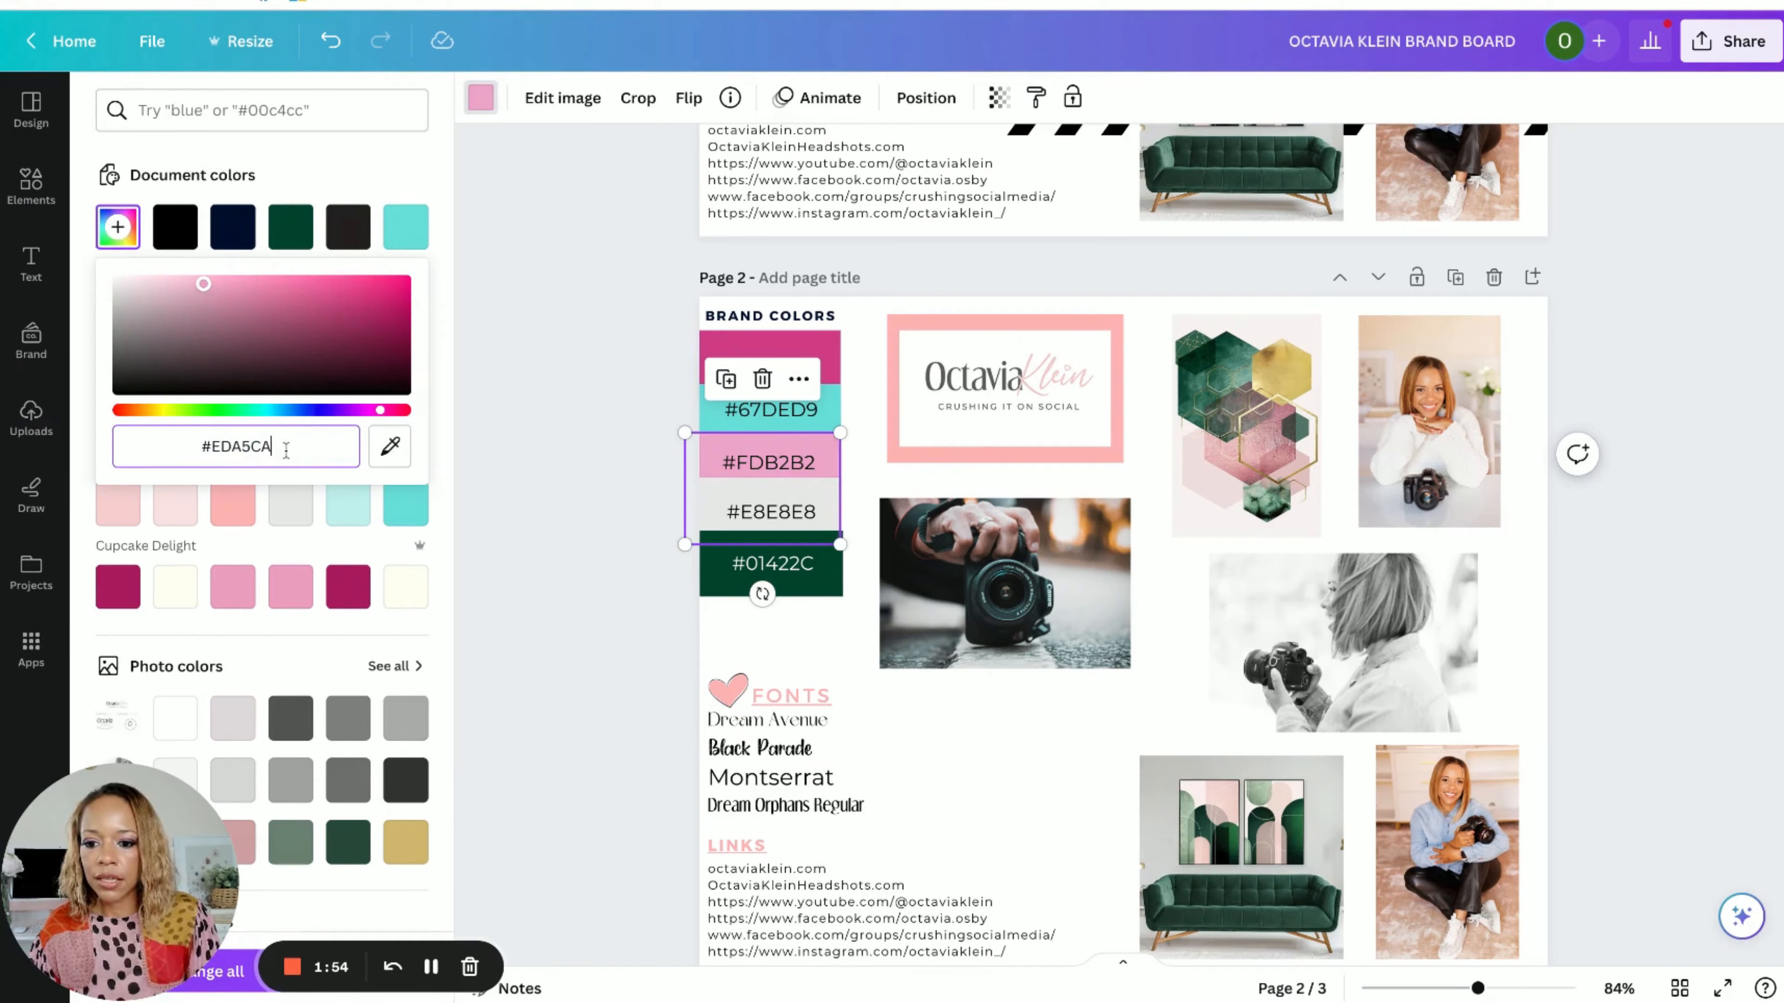
{"action": "double_click", "coordinate": [281, 445]}
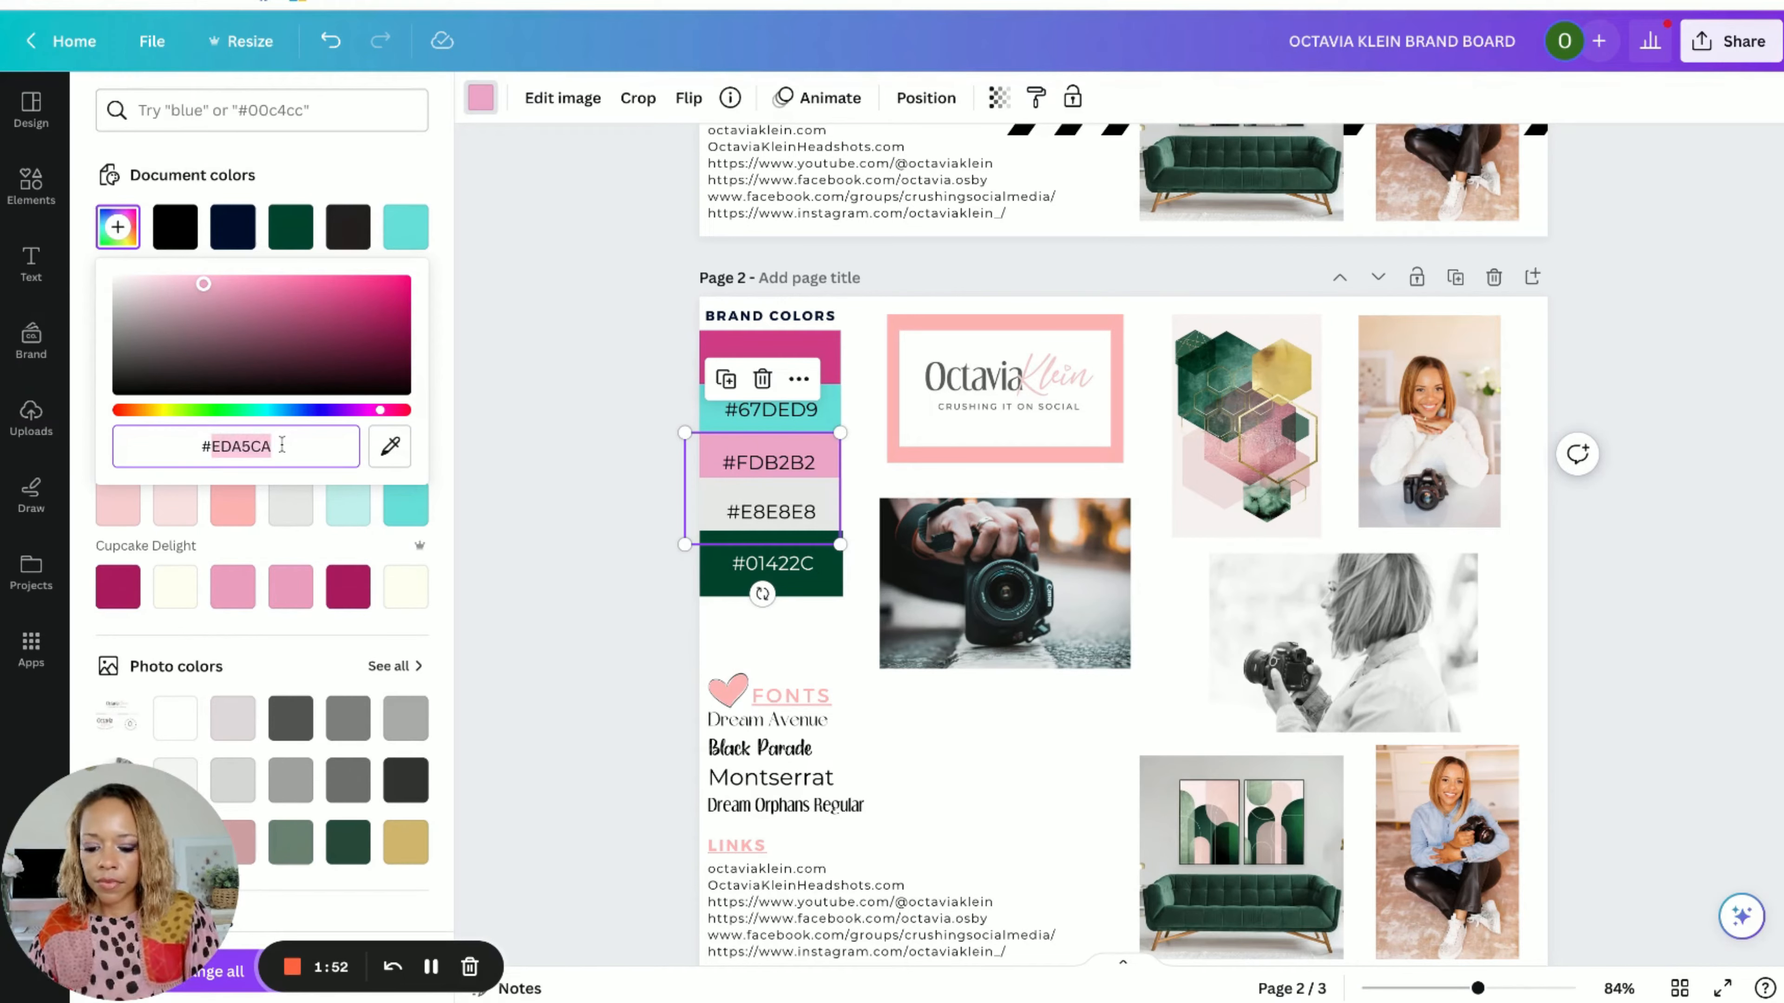
{"action": "left_click", "coordinate": [808, 463]}
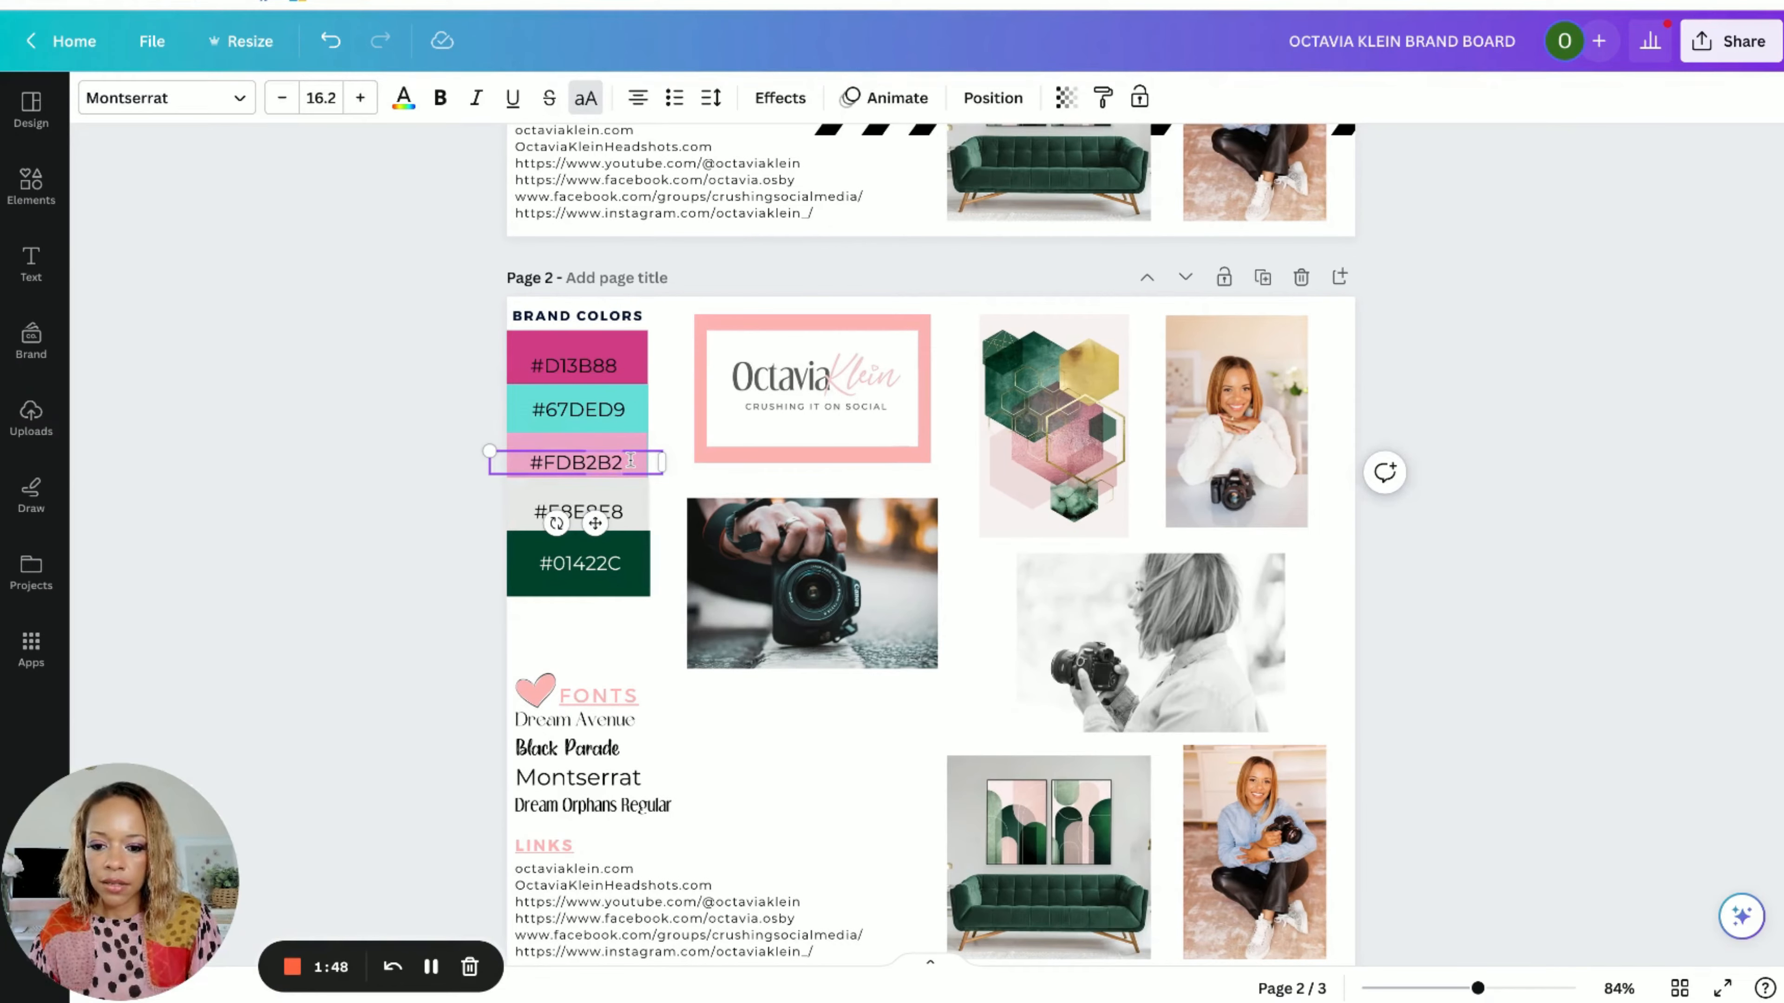
{"action": "key", "text": "ctrl+v"}
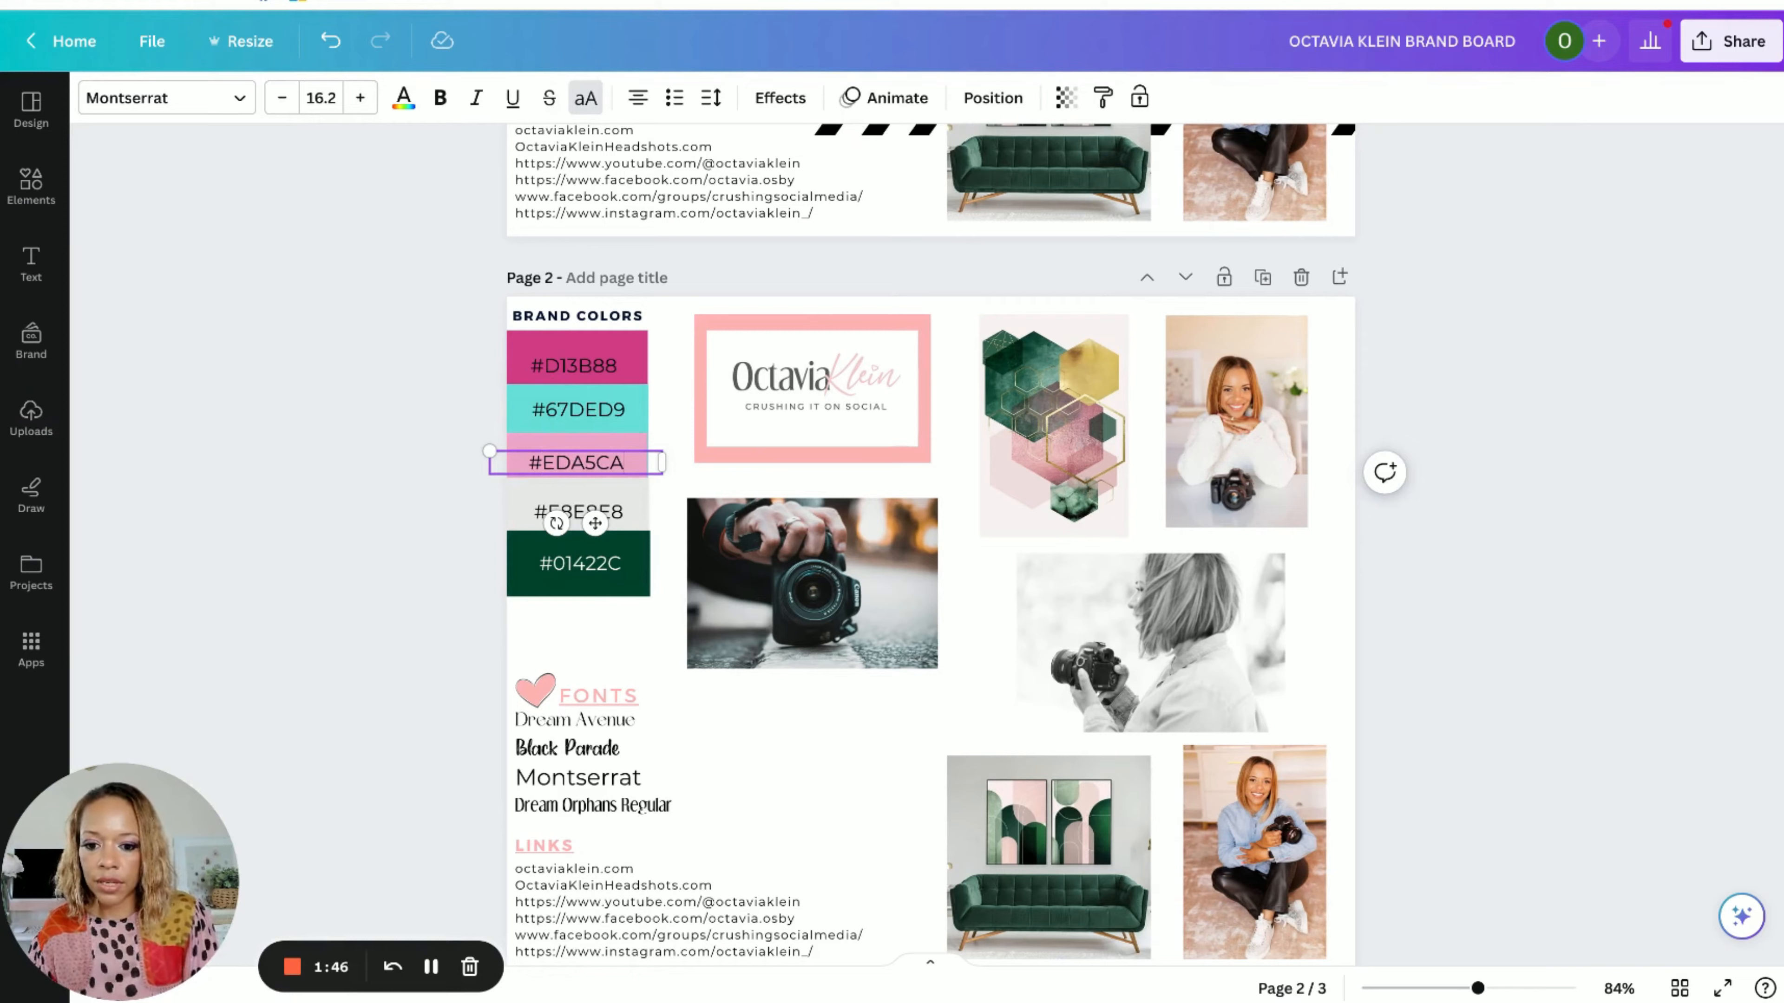
Step: Recolor the fifth brand color swatch from dark green to black and replace its label with #000000
{"action": "left_click", "coordinate": [630, 570]}
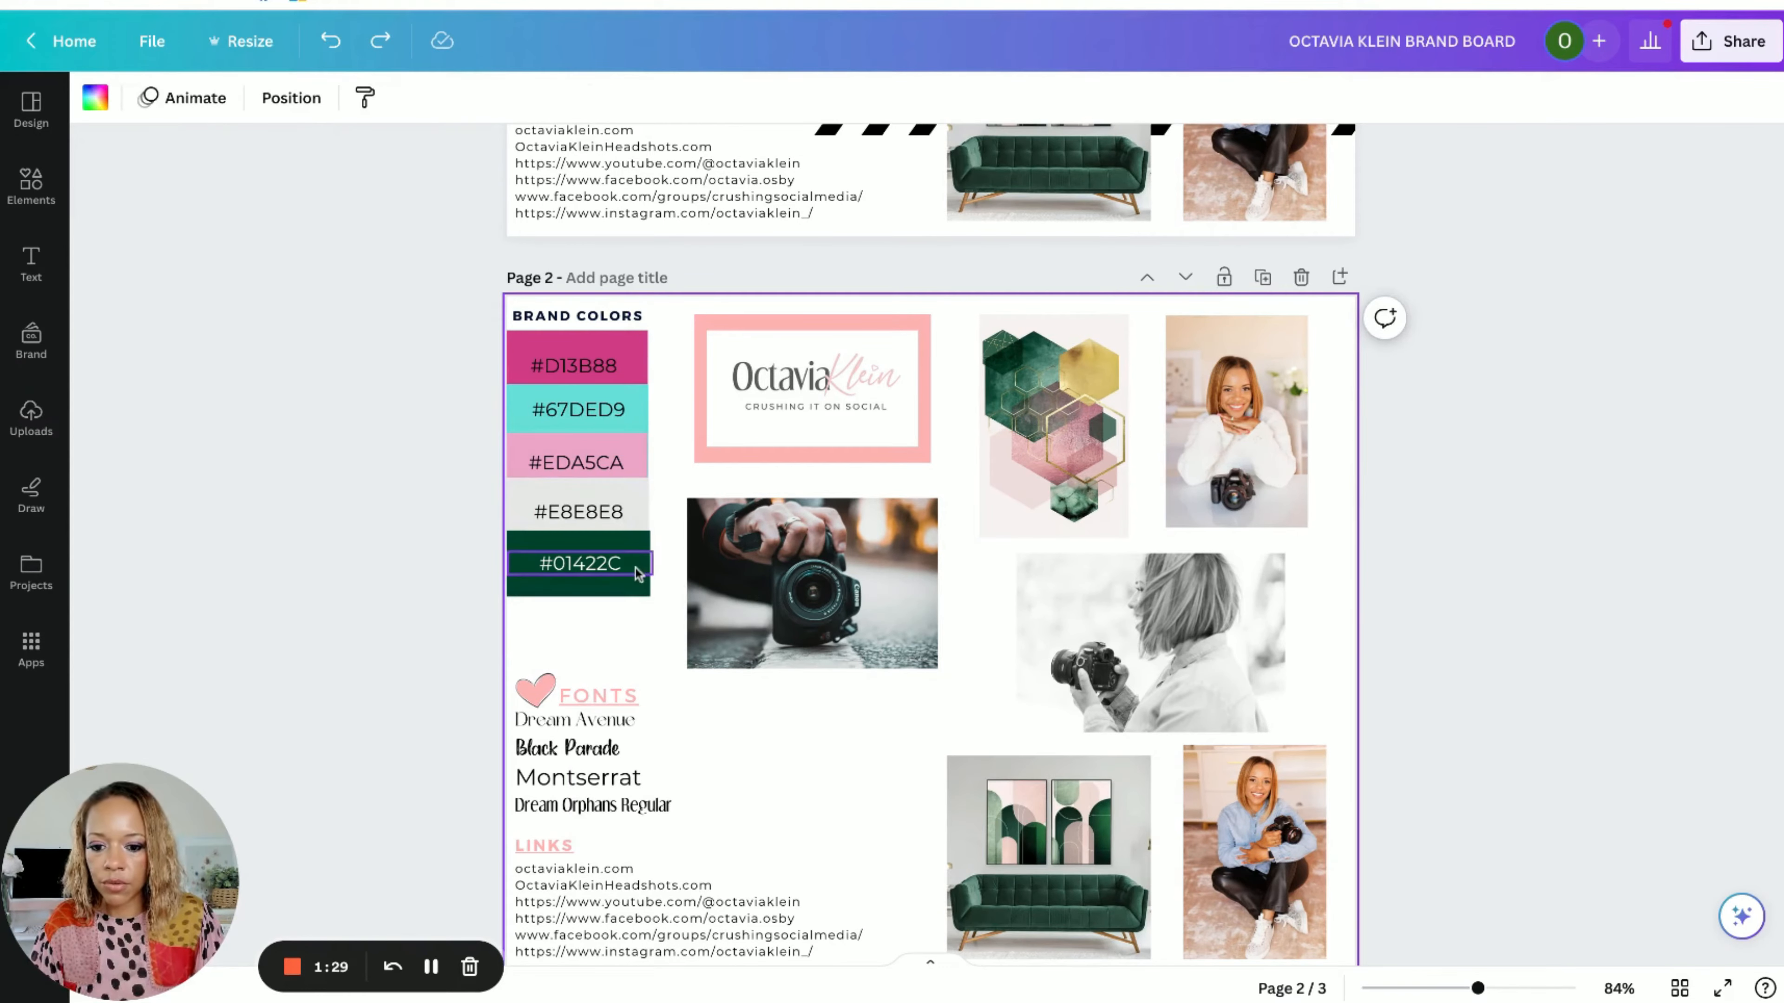
{"action": "left_click", "coordinate": [635, 584]}
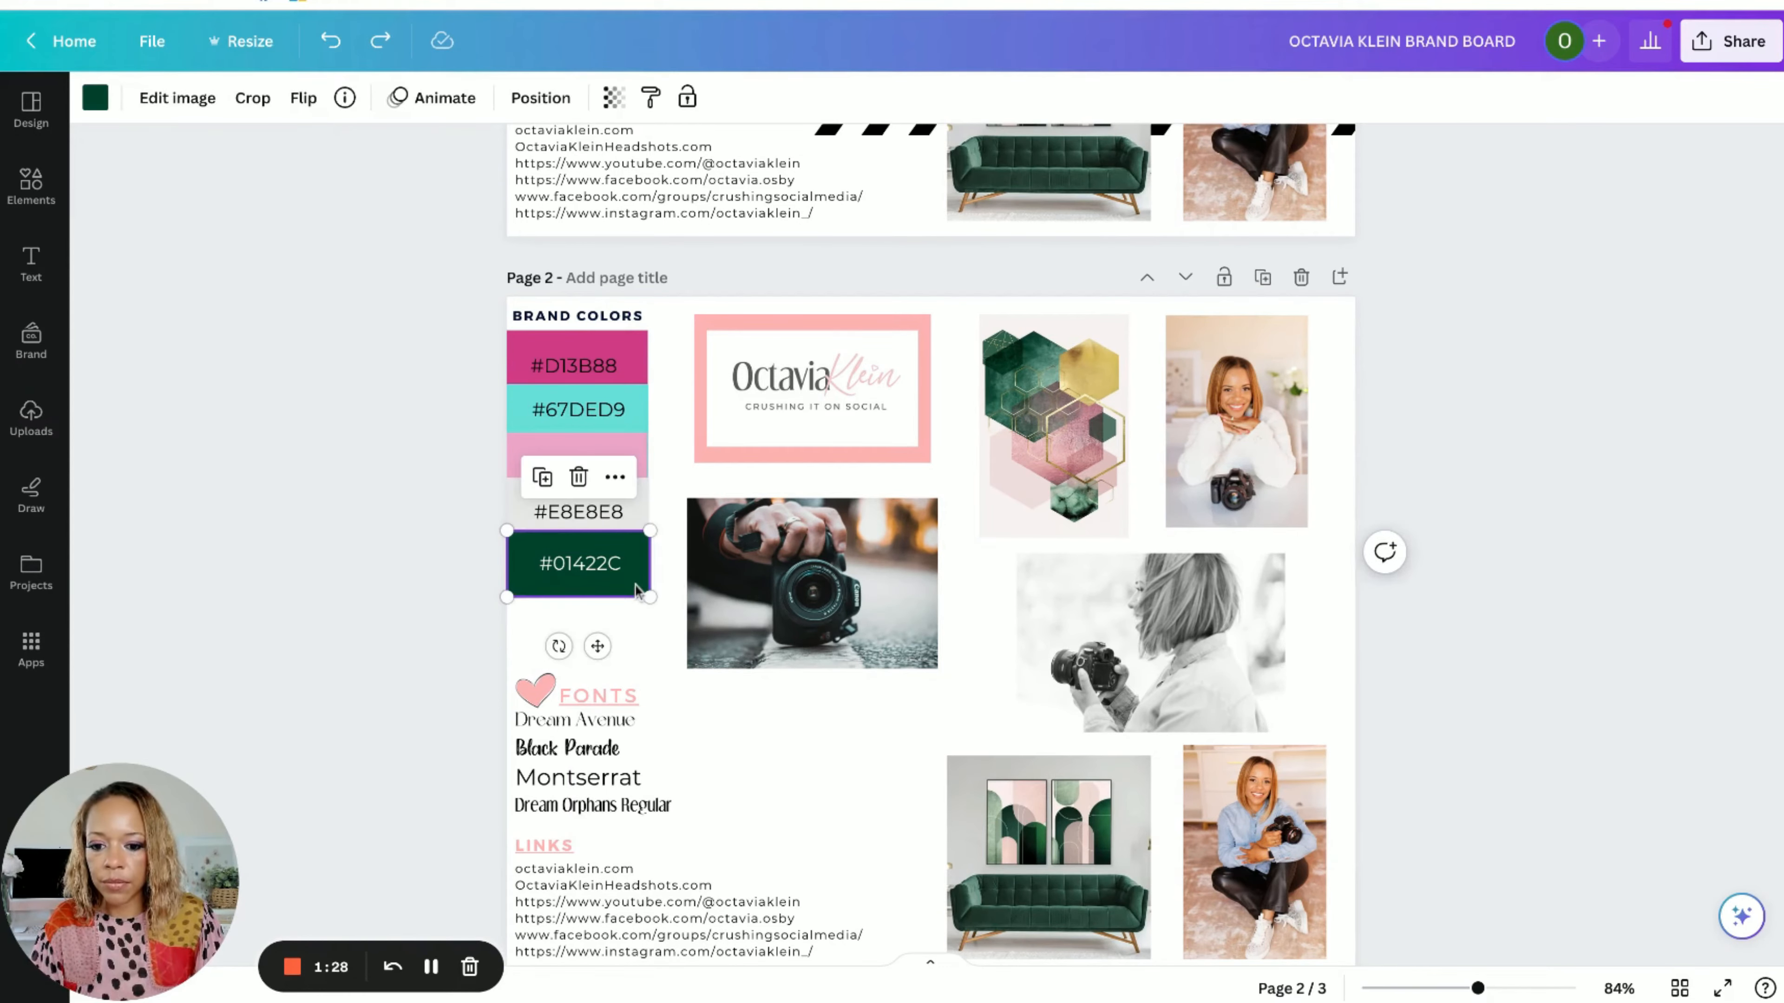
{"action": "left_click", "coordinate": [109, 96]}
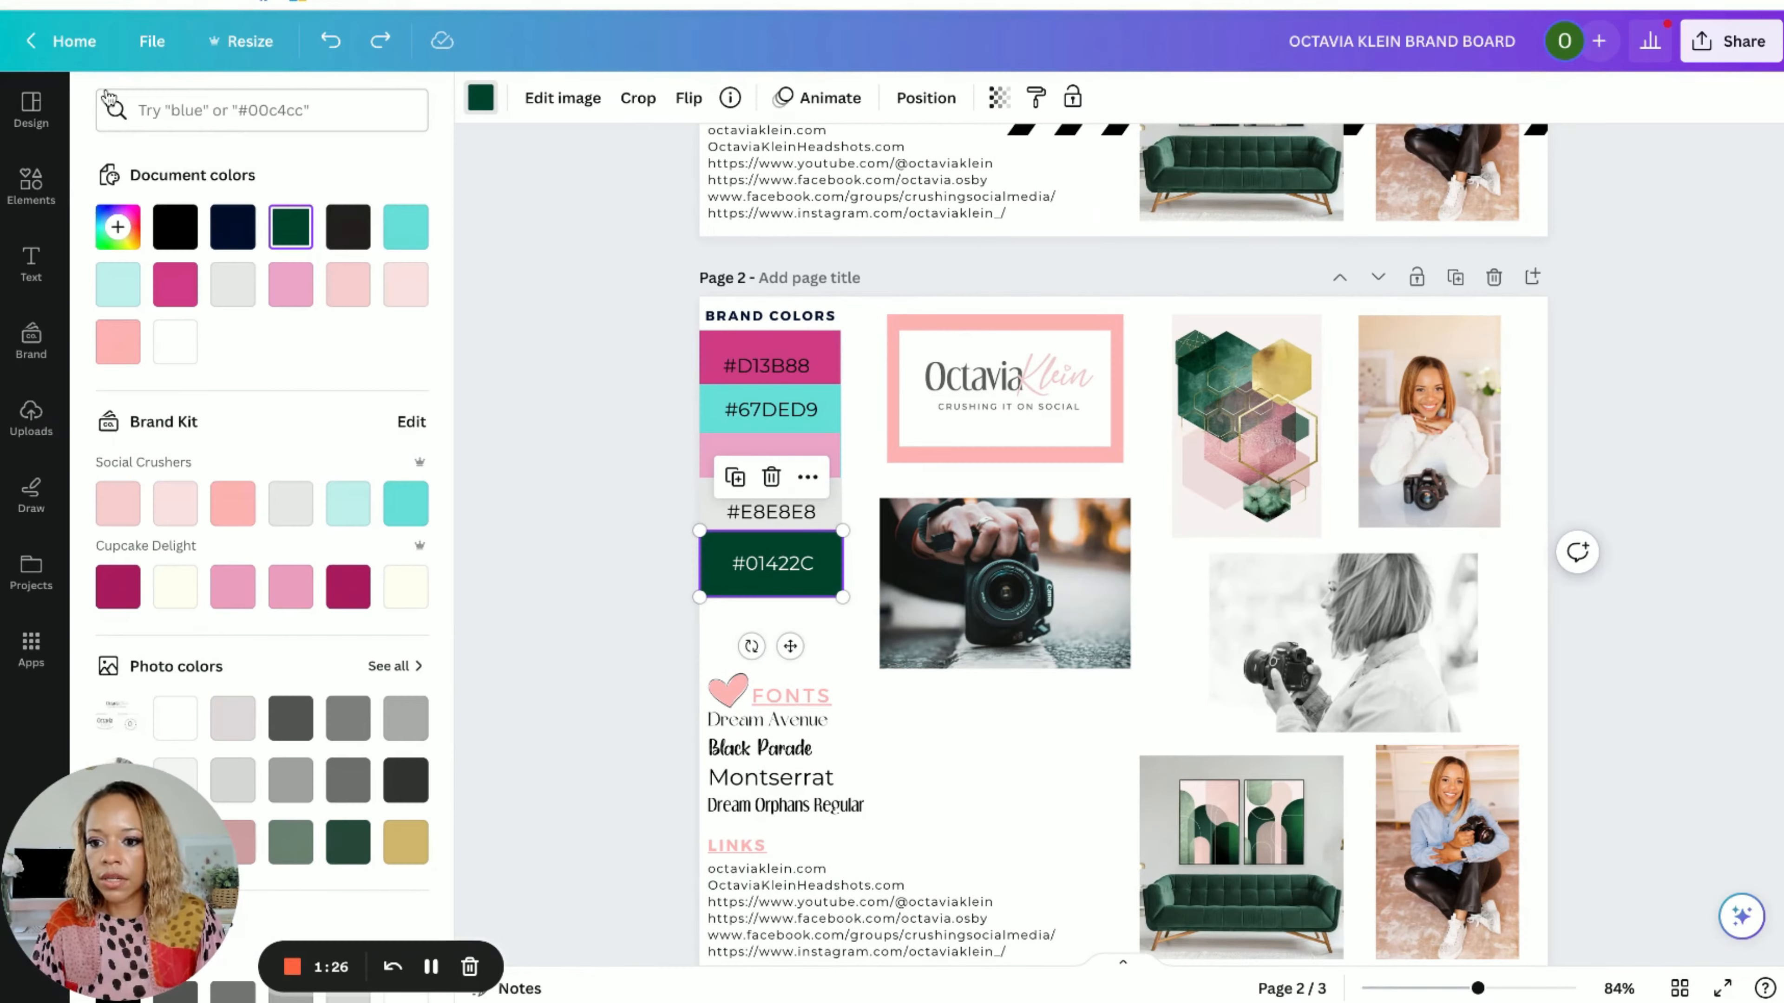
{"action": "left_click", "coordinate": [181, 225]}
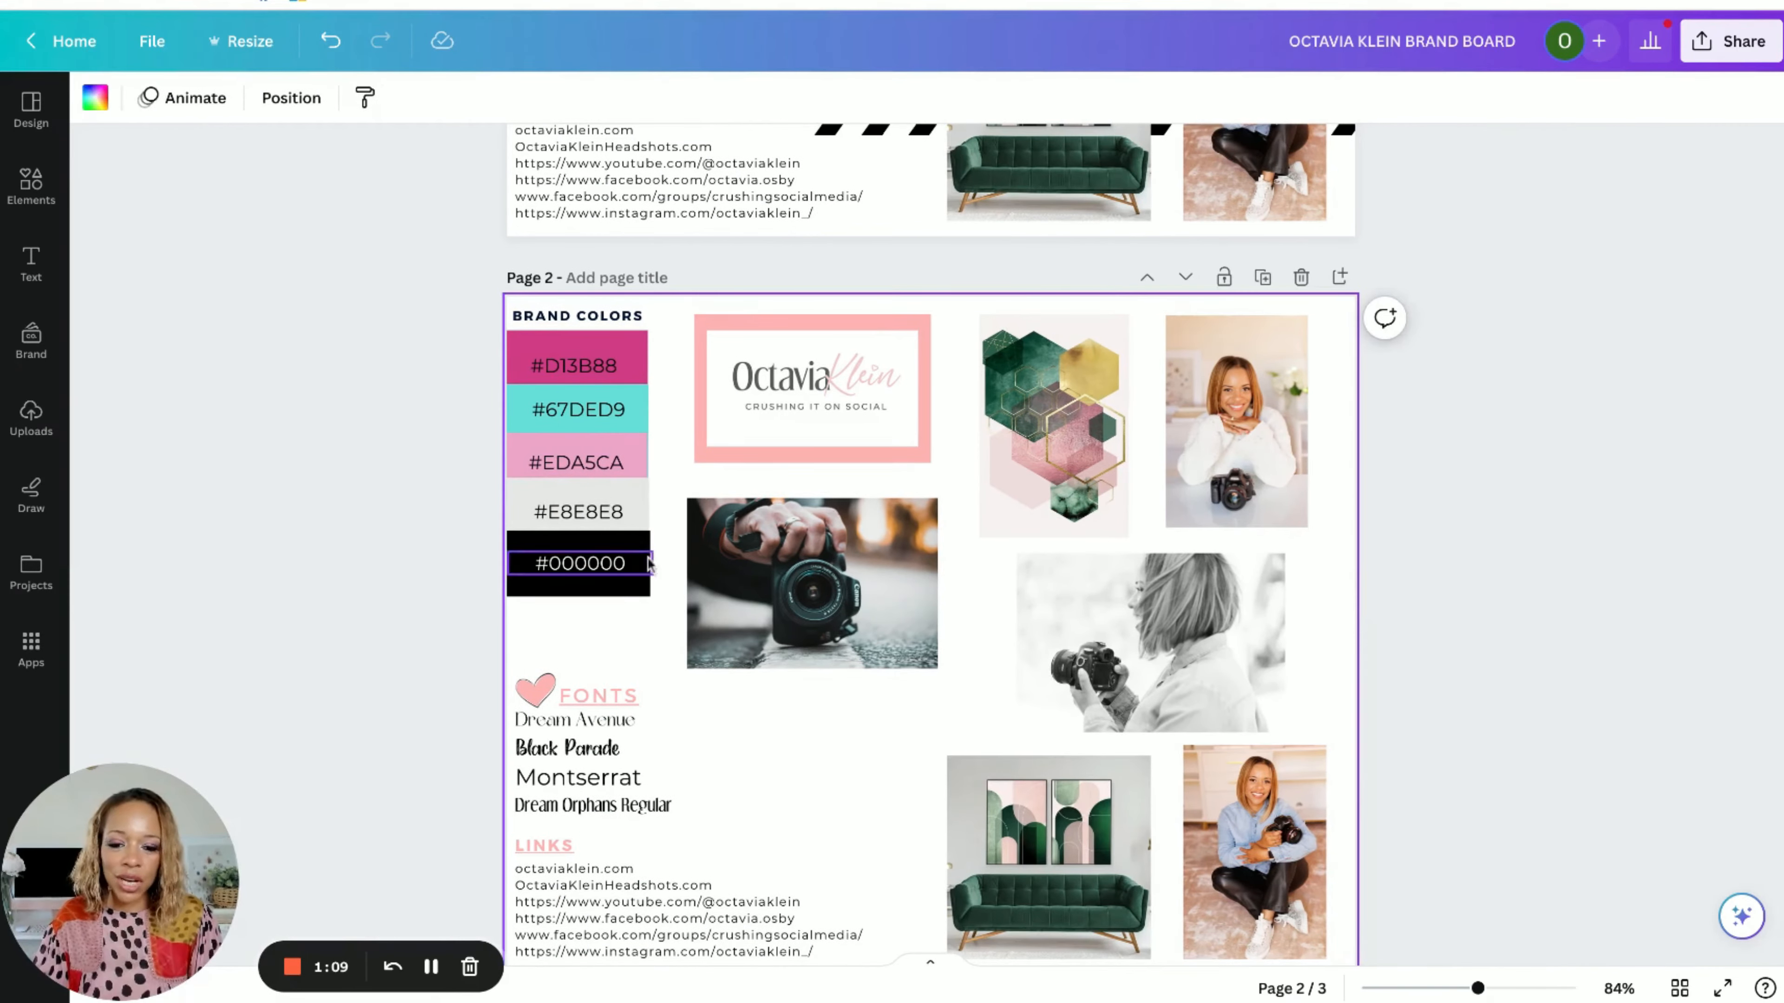
Step: Delete the logo and its pink frame from the duplicated brand board page
{"action": "left_click", "coordinate": [859, 415]}
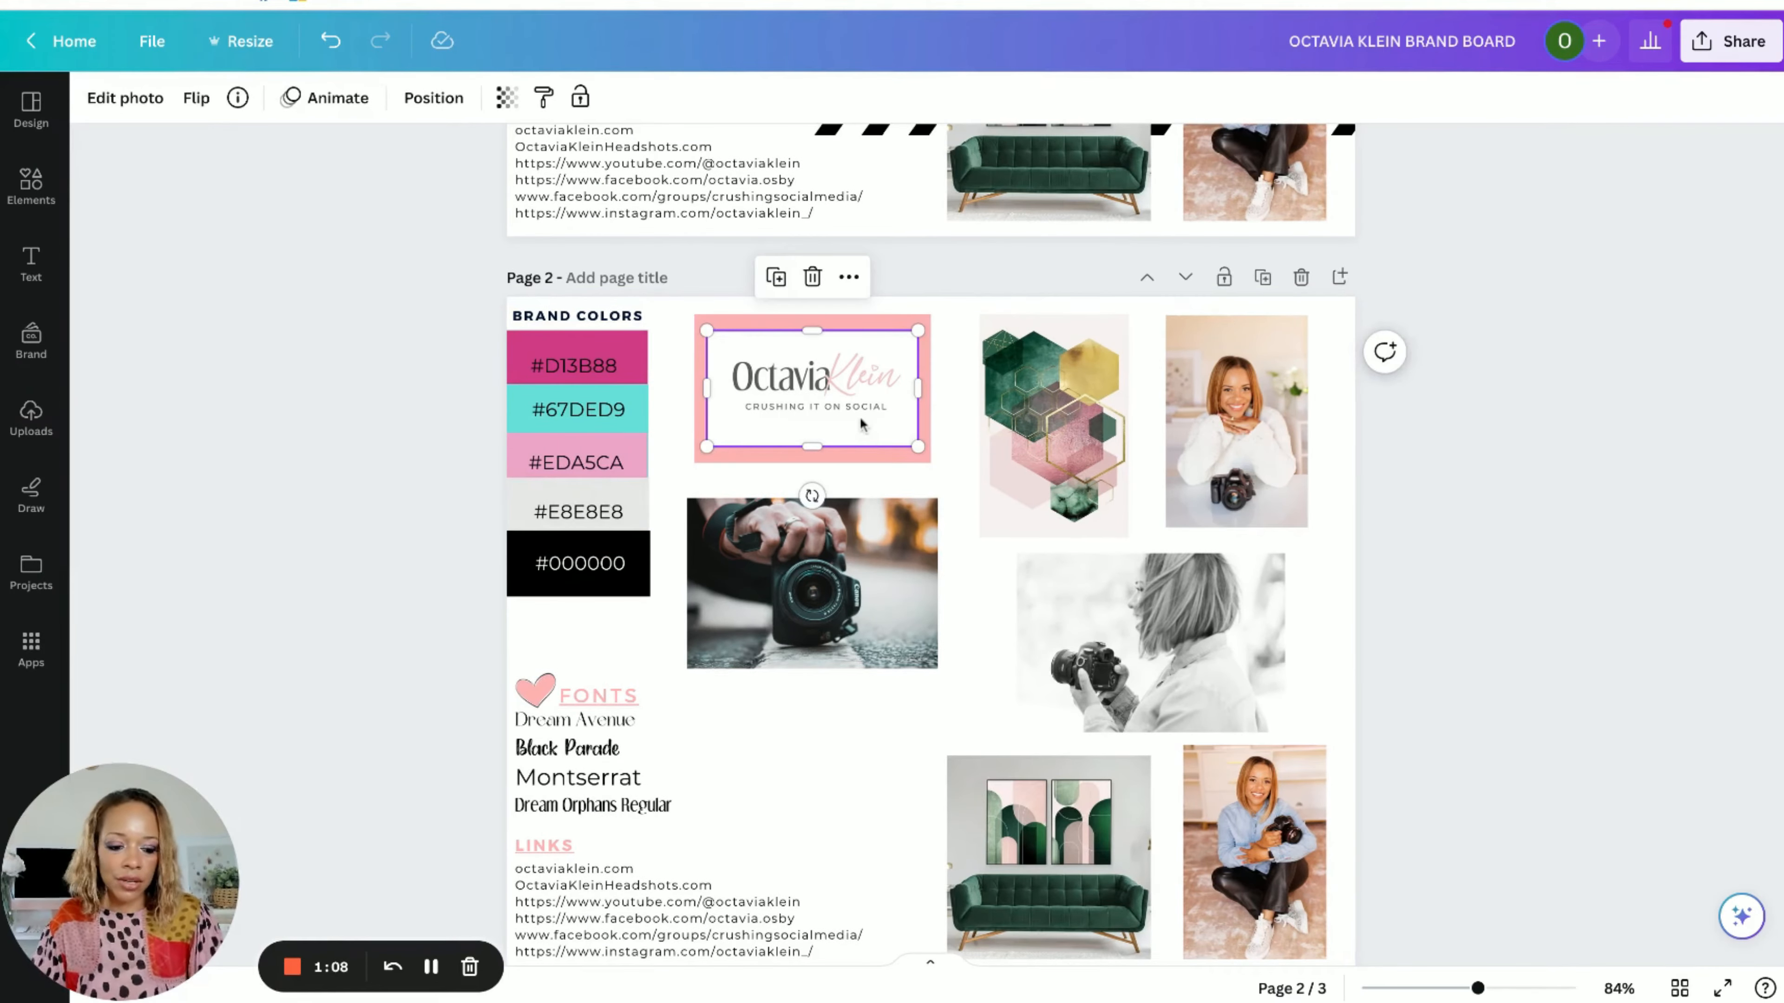
{"action": "key", "text": "Delete"}
{"action": "left_click", "coordinate": [903, 370]}
{"action": "key", "text": "Delete"}
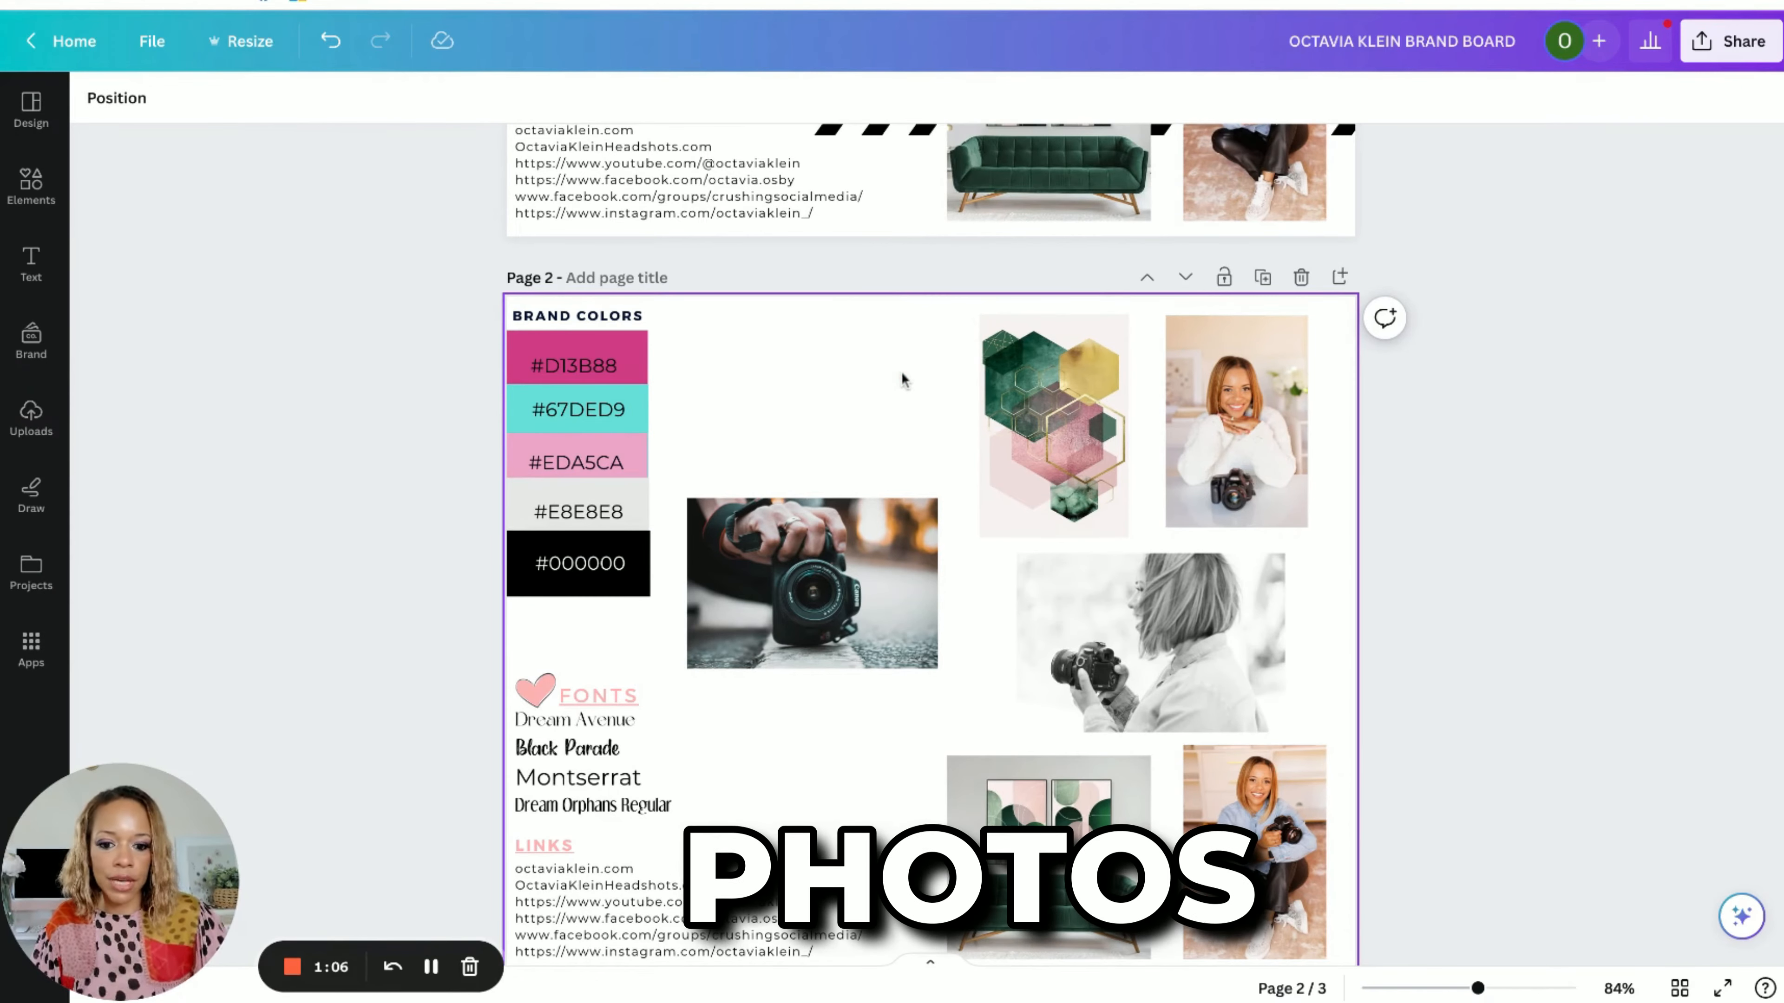
Step: Delete the camera close-up photo, the hexagon artwork and the white-sweater portrait from page 2
{"action": "left_click", "coordinate": [878, 506]}
{"action": "key", "text": "Delete"}
{"action": "left_click", "coordinate": [1091, 418]}
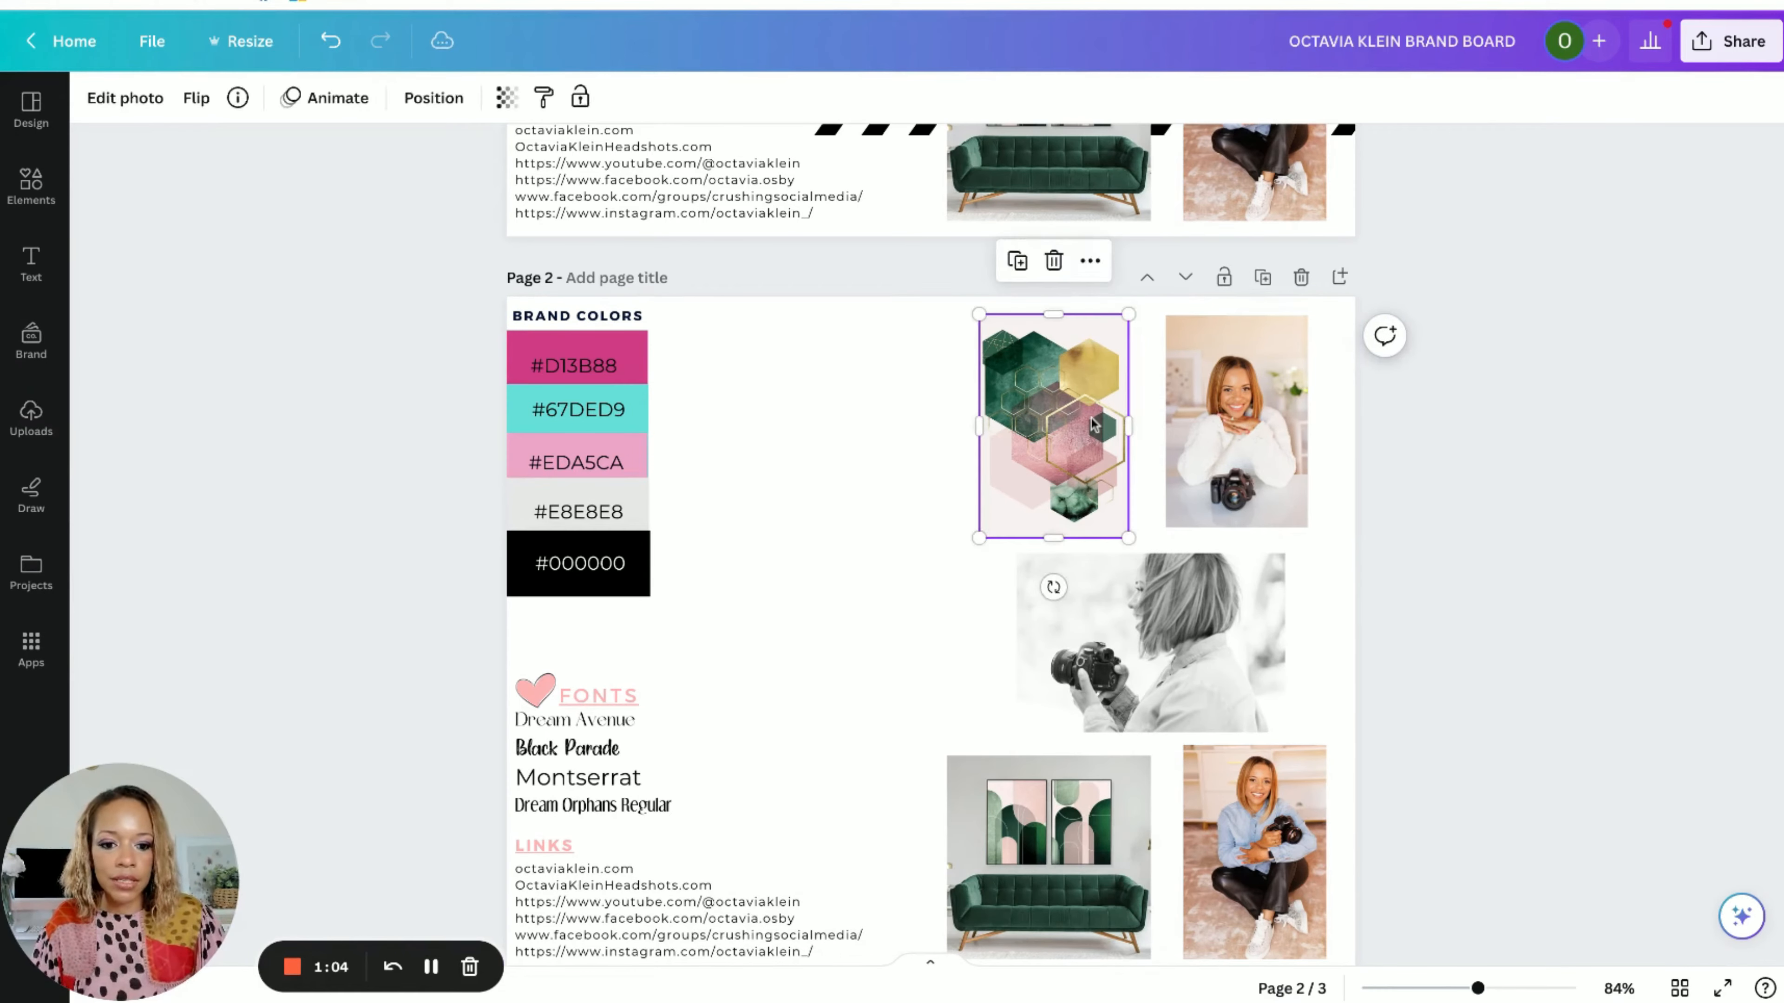
{"action": "key", "text": "Delete"}
{"action": "left_click", "coordinate": [1244, 425]}
{"action": "key", "text": "Delete"}
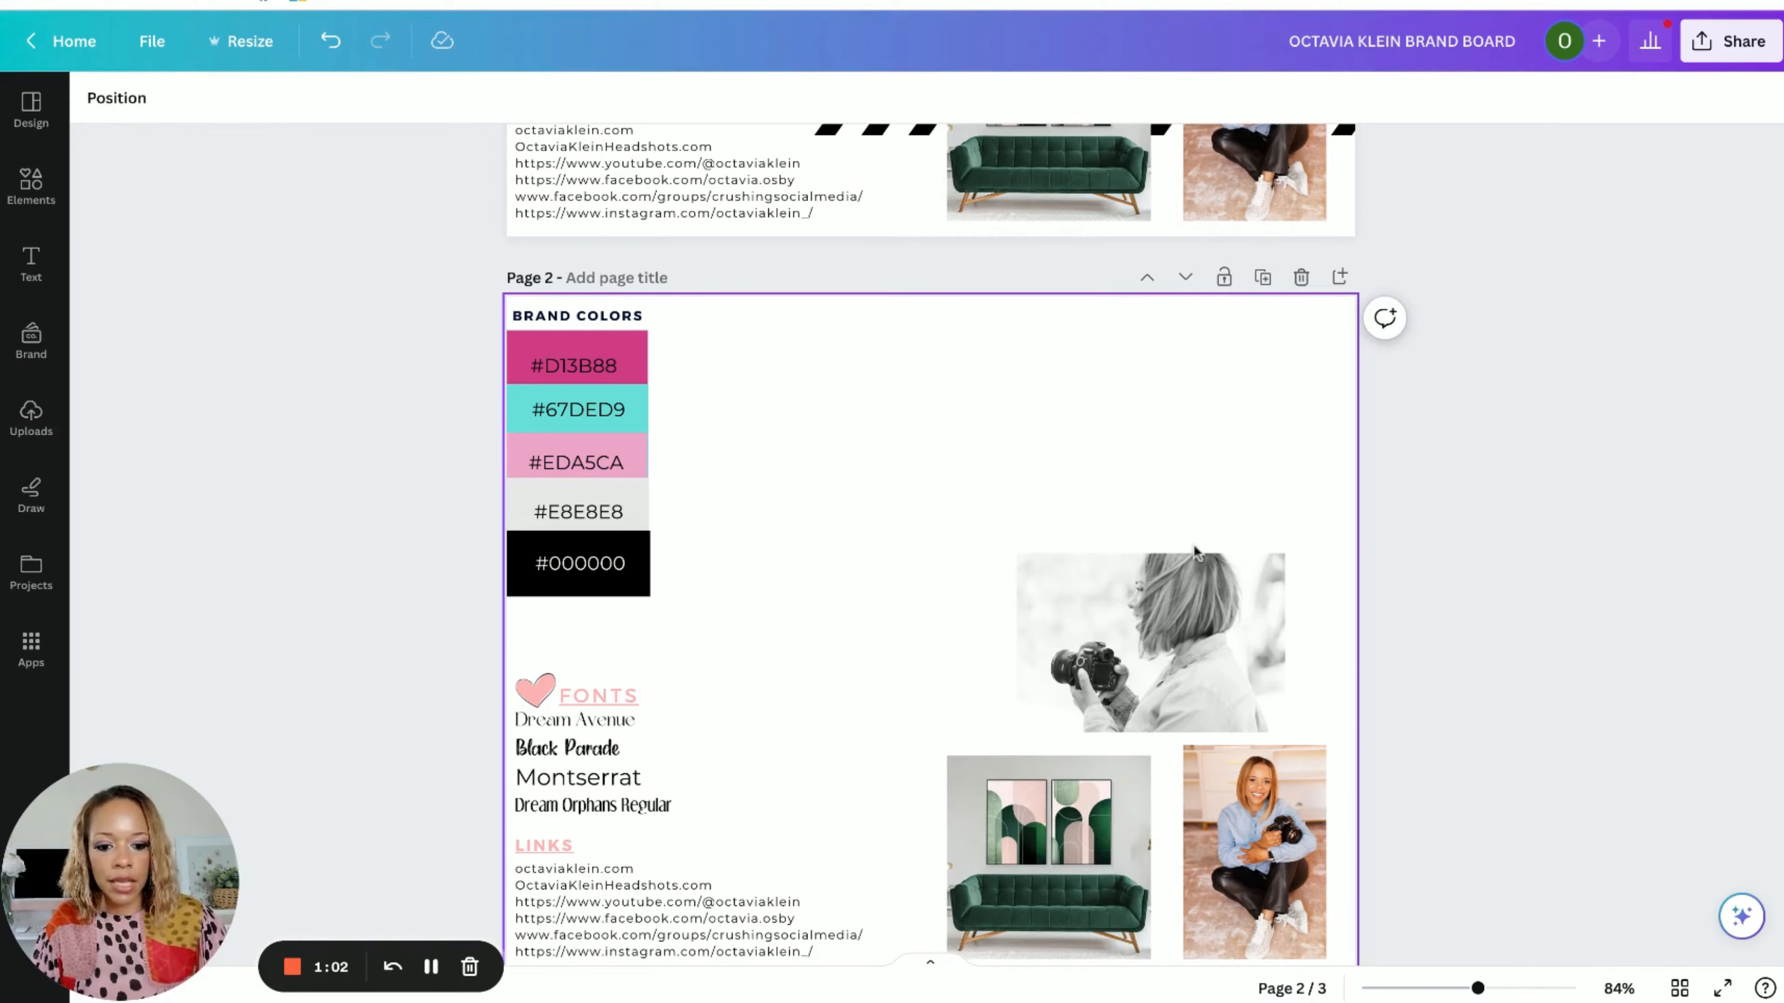
Step: Delete the black-and-white photographer photo, the green sofa image and the blue-sweater portrait from page 2
{"action": "left_click", "coordinate": [1189, 599]}
{"action": "key", "text": "Delete"}
{"action": "left_click", "coordinate": [1081, 829]}
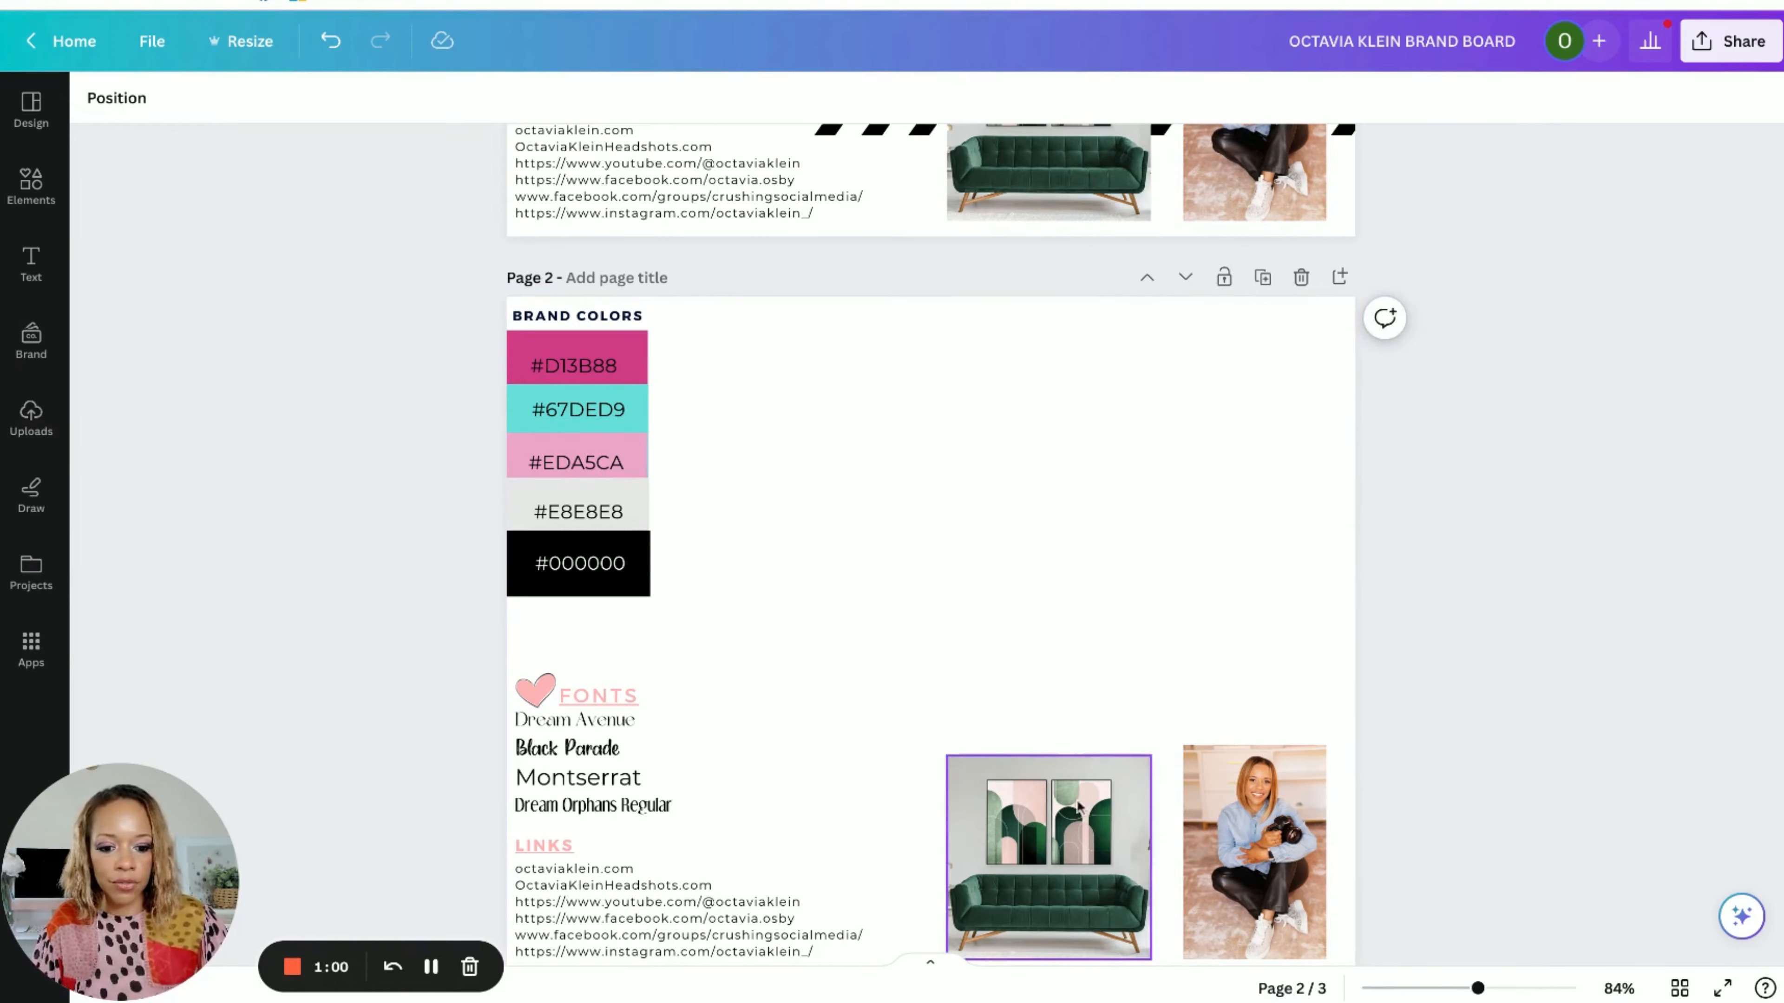
{"action": "key", "text": "Delete"}
{"action": "left_click", "coordinate": [1187, 853]}
{"action": "key", "text": "Delete"}
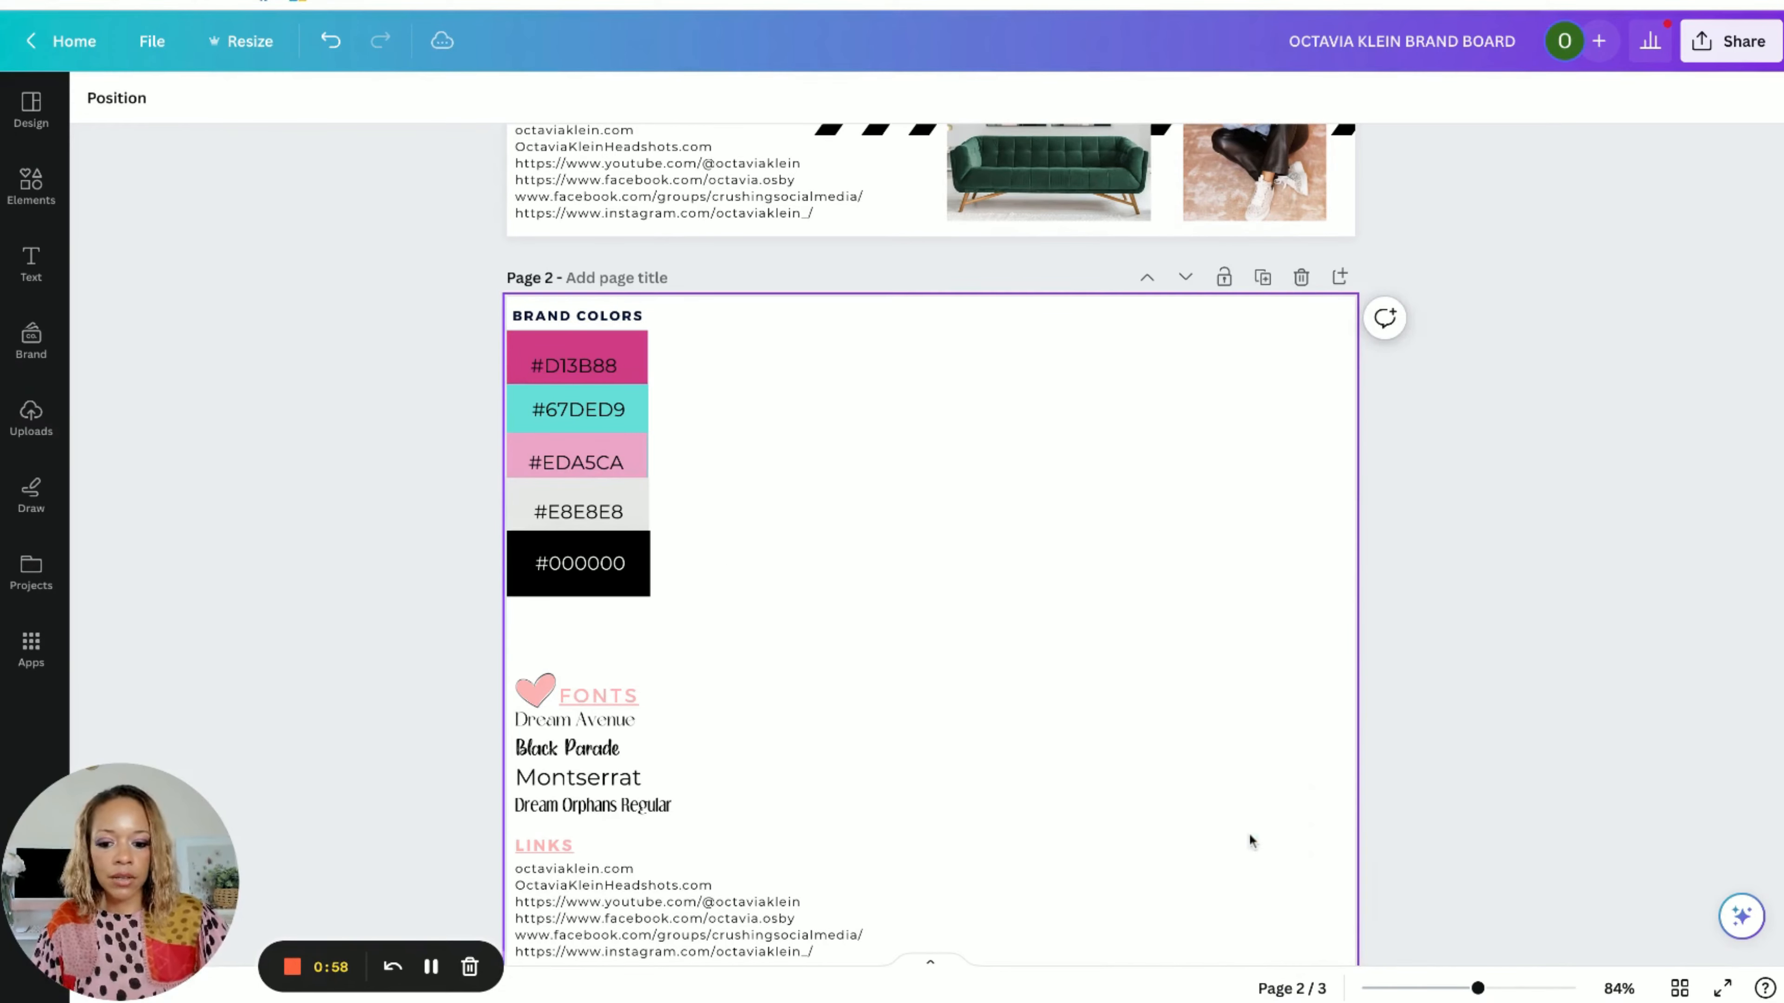
Step: Change the font of the Dream Avenue sample line under FONTS to Source Serif Pro
{"action": "scroll", "coordinate": [1092, 887], "scroll_direction": "down", "scroll_amount": 5}
{"action": "left_click", "coordinate": [809, 612]}
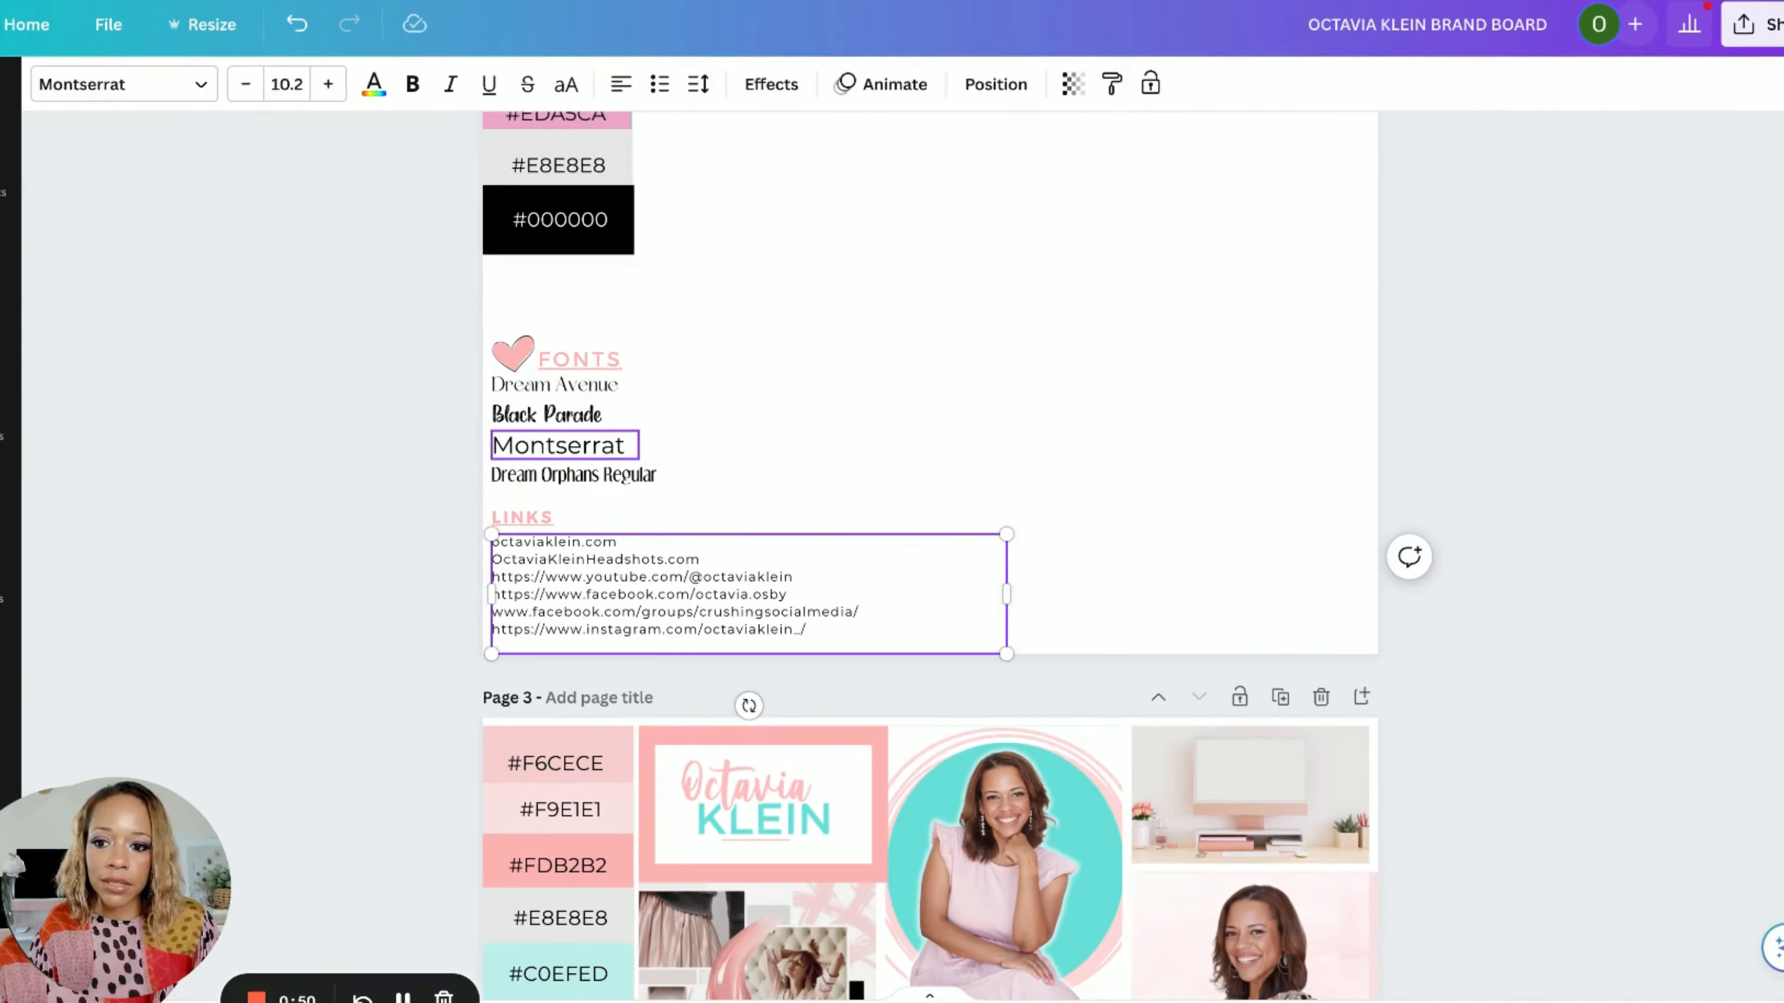
{"action": "left_click", "coordinate": [212, 109]}
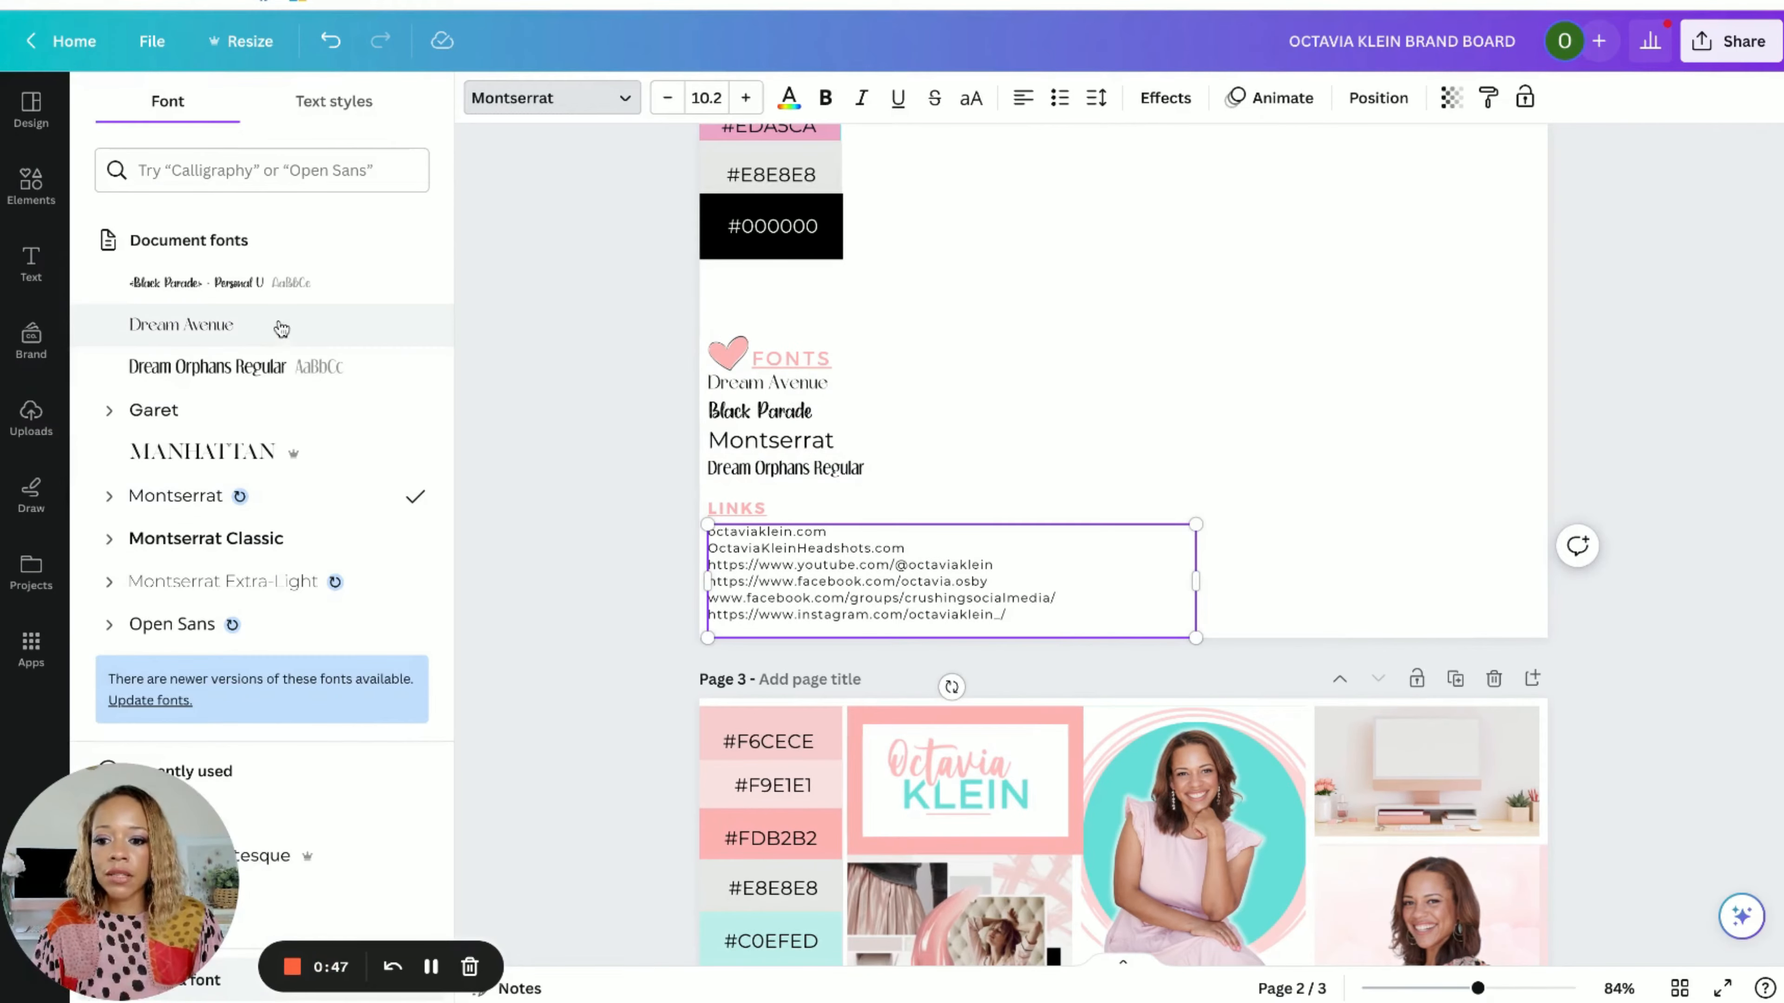
{"action": "scroll", "coordinate": [281, 324], "scroll_direction": "down", "scroll_amount": 5}
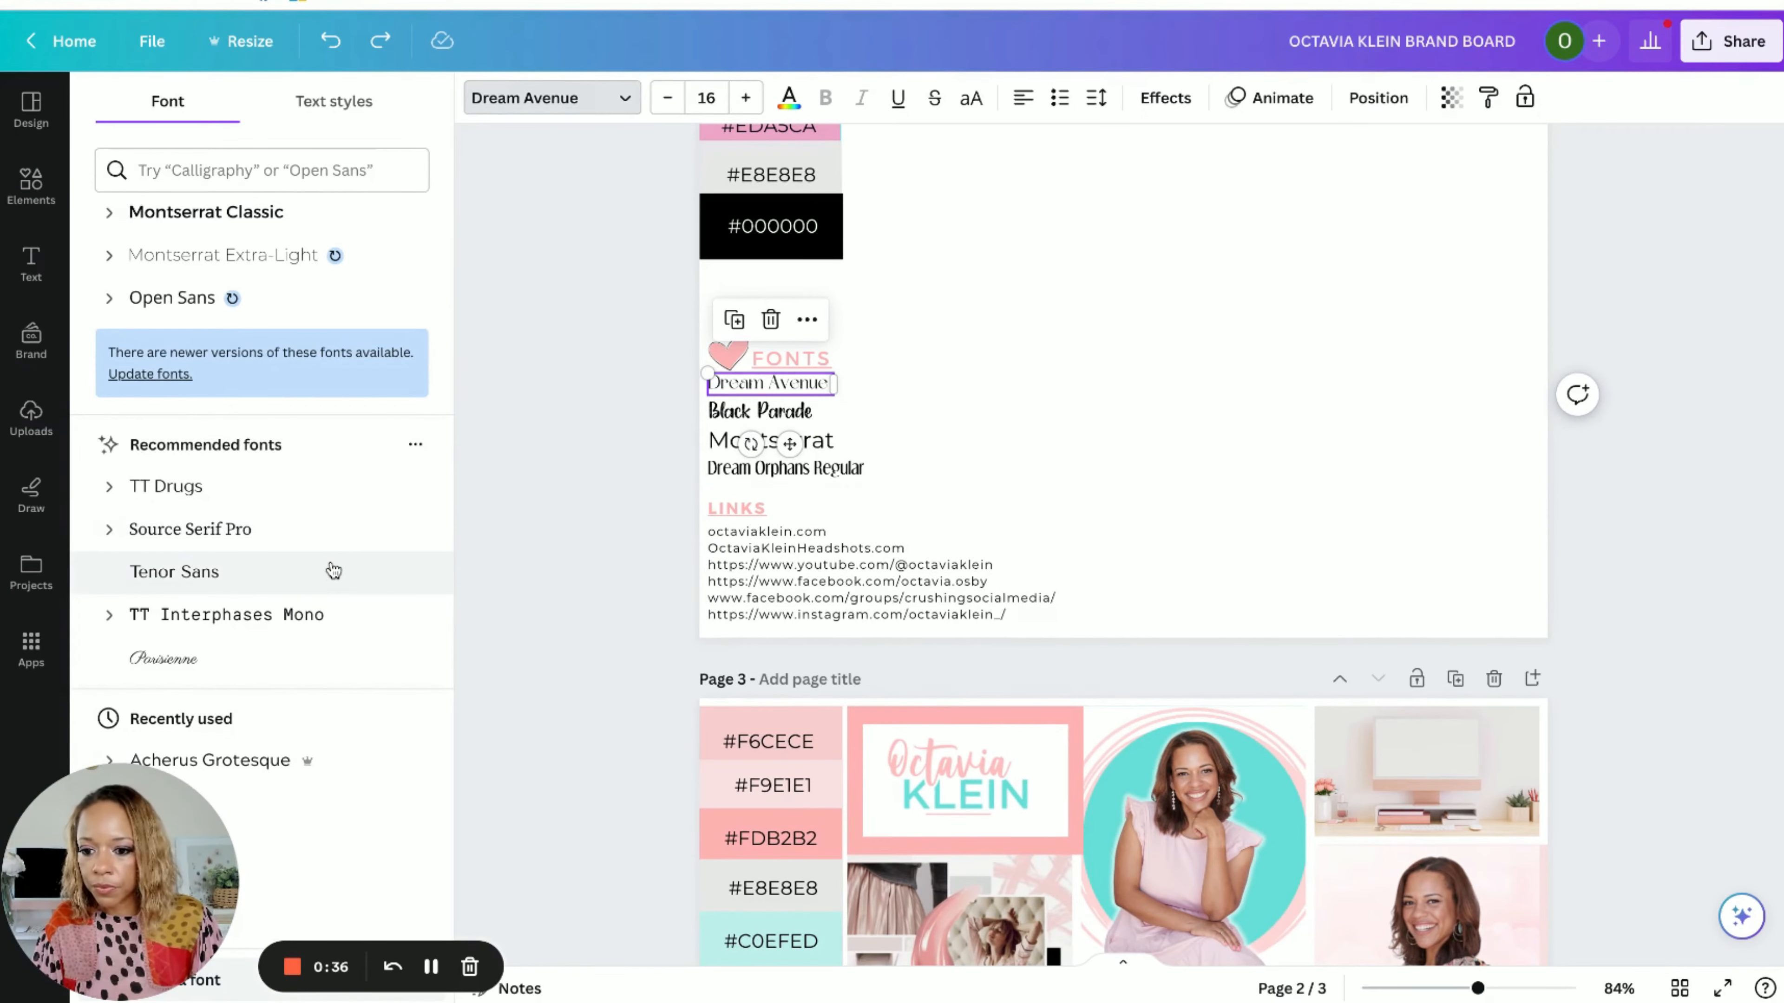
{"action": "scroll", "coordinate": [333, 570], "scroll_direction": "down", "scroll_amount": 1}
{"action": "left_click", "coordinate": [258, 499]}
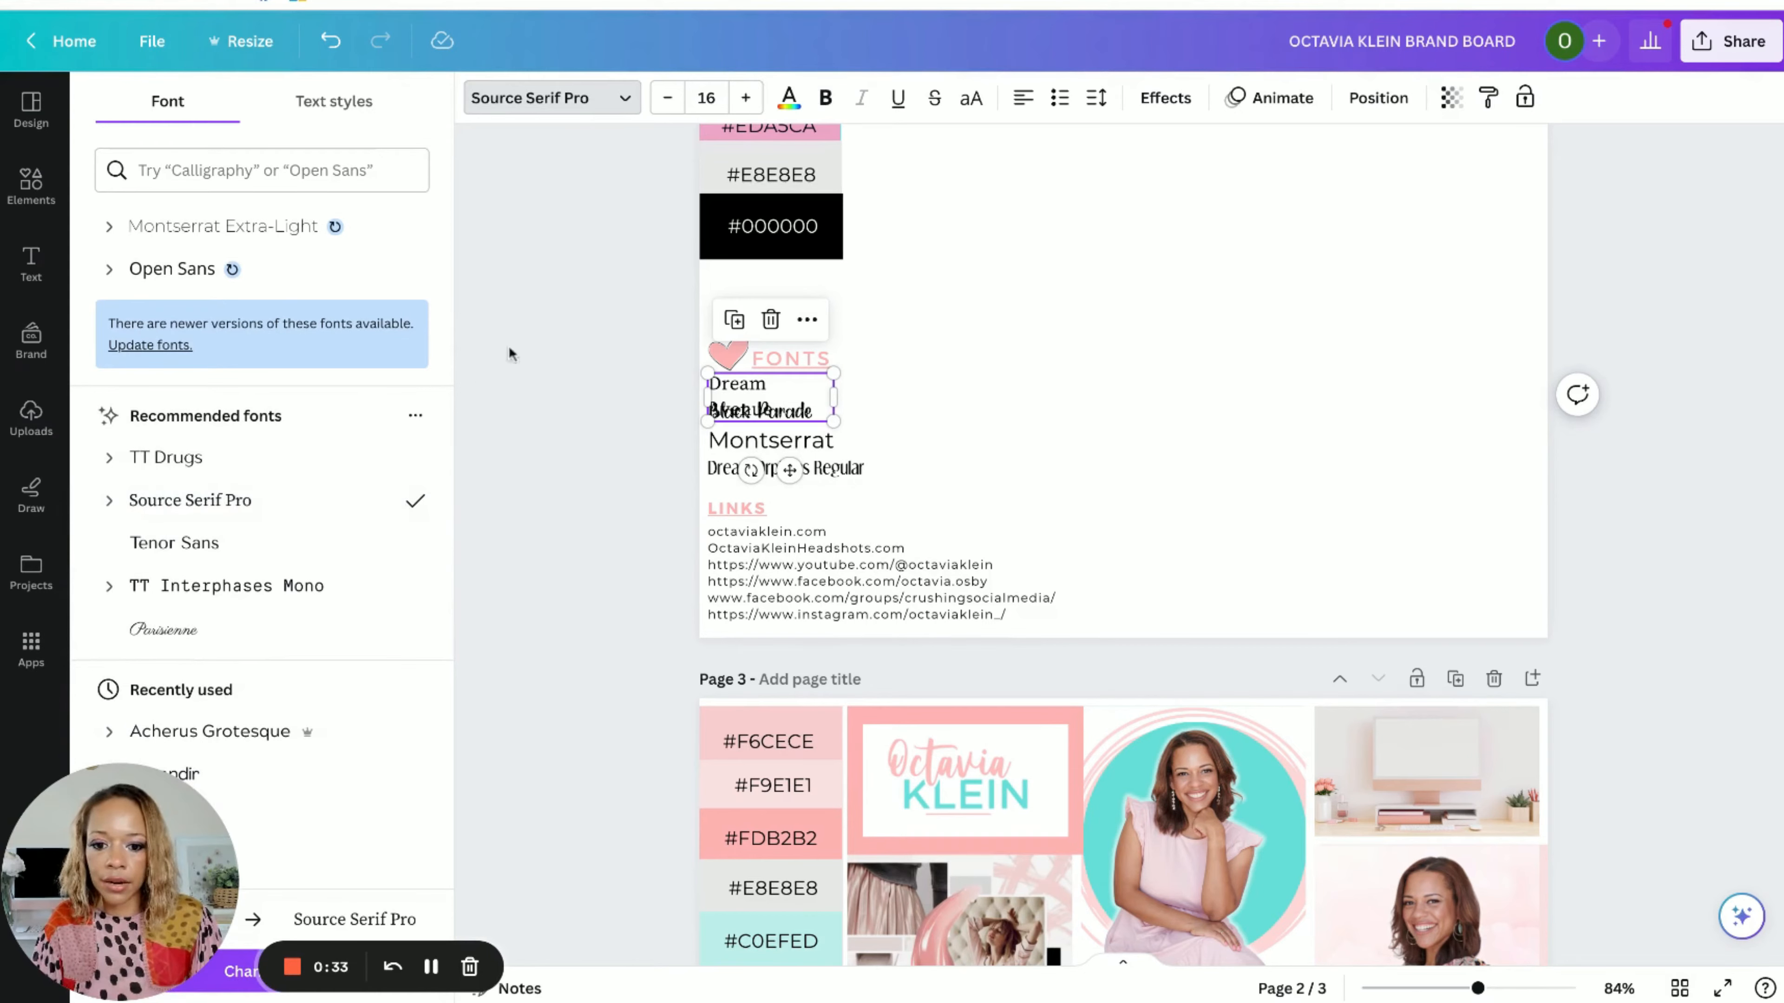
Step: Widen the first font sample's text box to fit one line and replace its text with "Source Sans Pro"
{"action": "left_click_drag", "start_coordinate": [836, 398], "coordinate": [844, 399]}
{"action": "left_click_drag", "start_coordinate": [708, 384], "coordinate": [839, 388]}
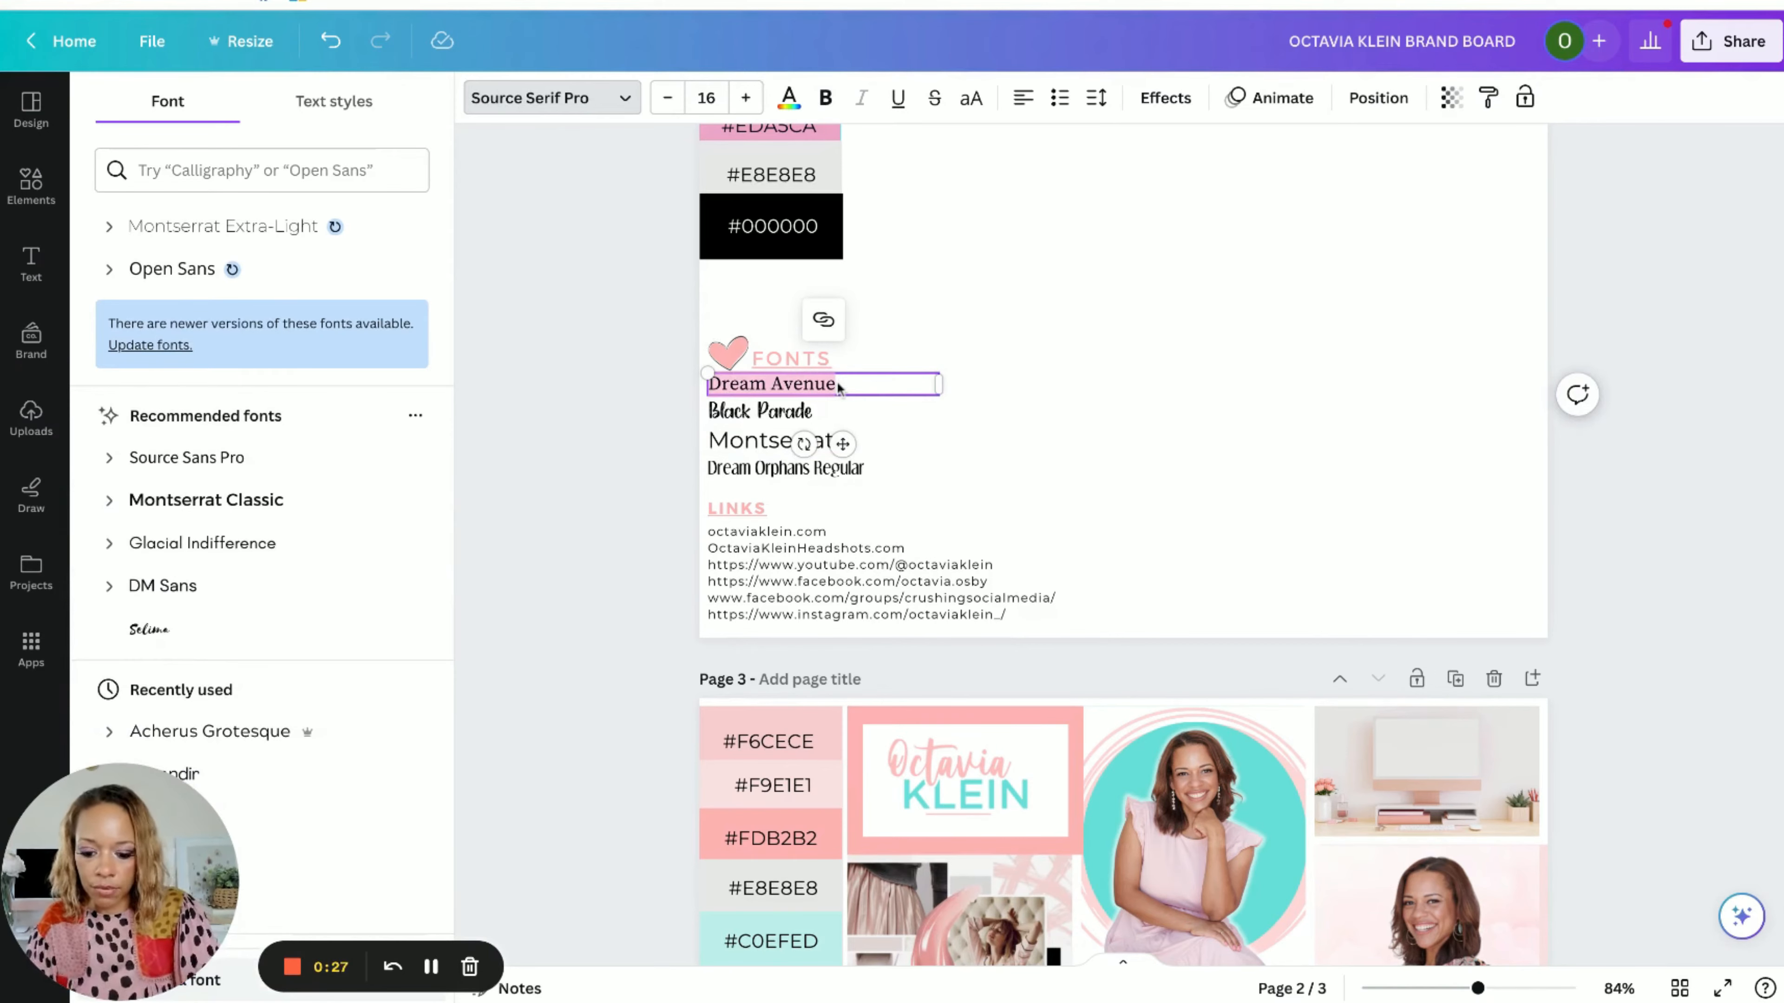
{"action": "type", "text": "Source Sans Pro"}
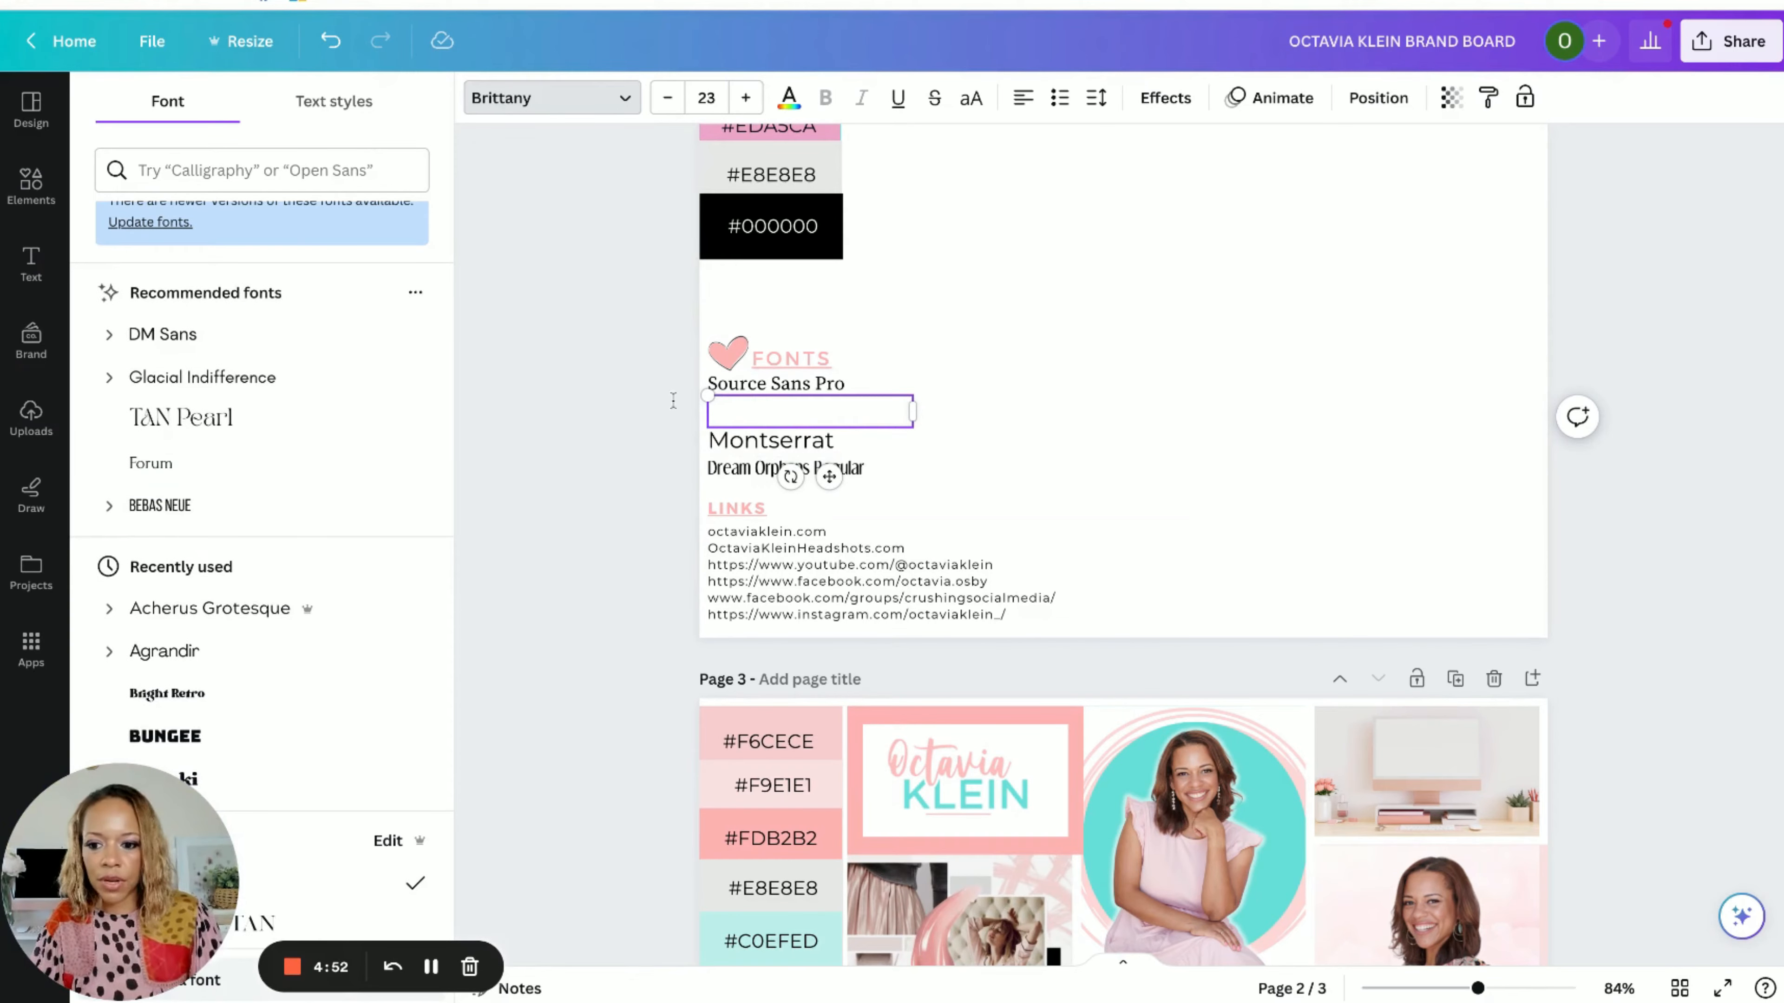
Step: Set the second font sample to the Dream Avenue font and enter "Dream Avenue" as its text
{"action": "scroll", "coordinate": [152, 496], "scroll_direction": "up", "scroll_amount": 3}
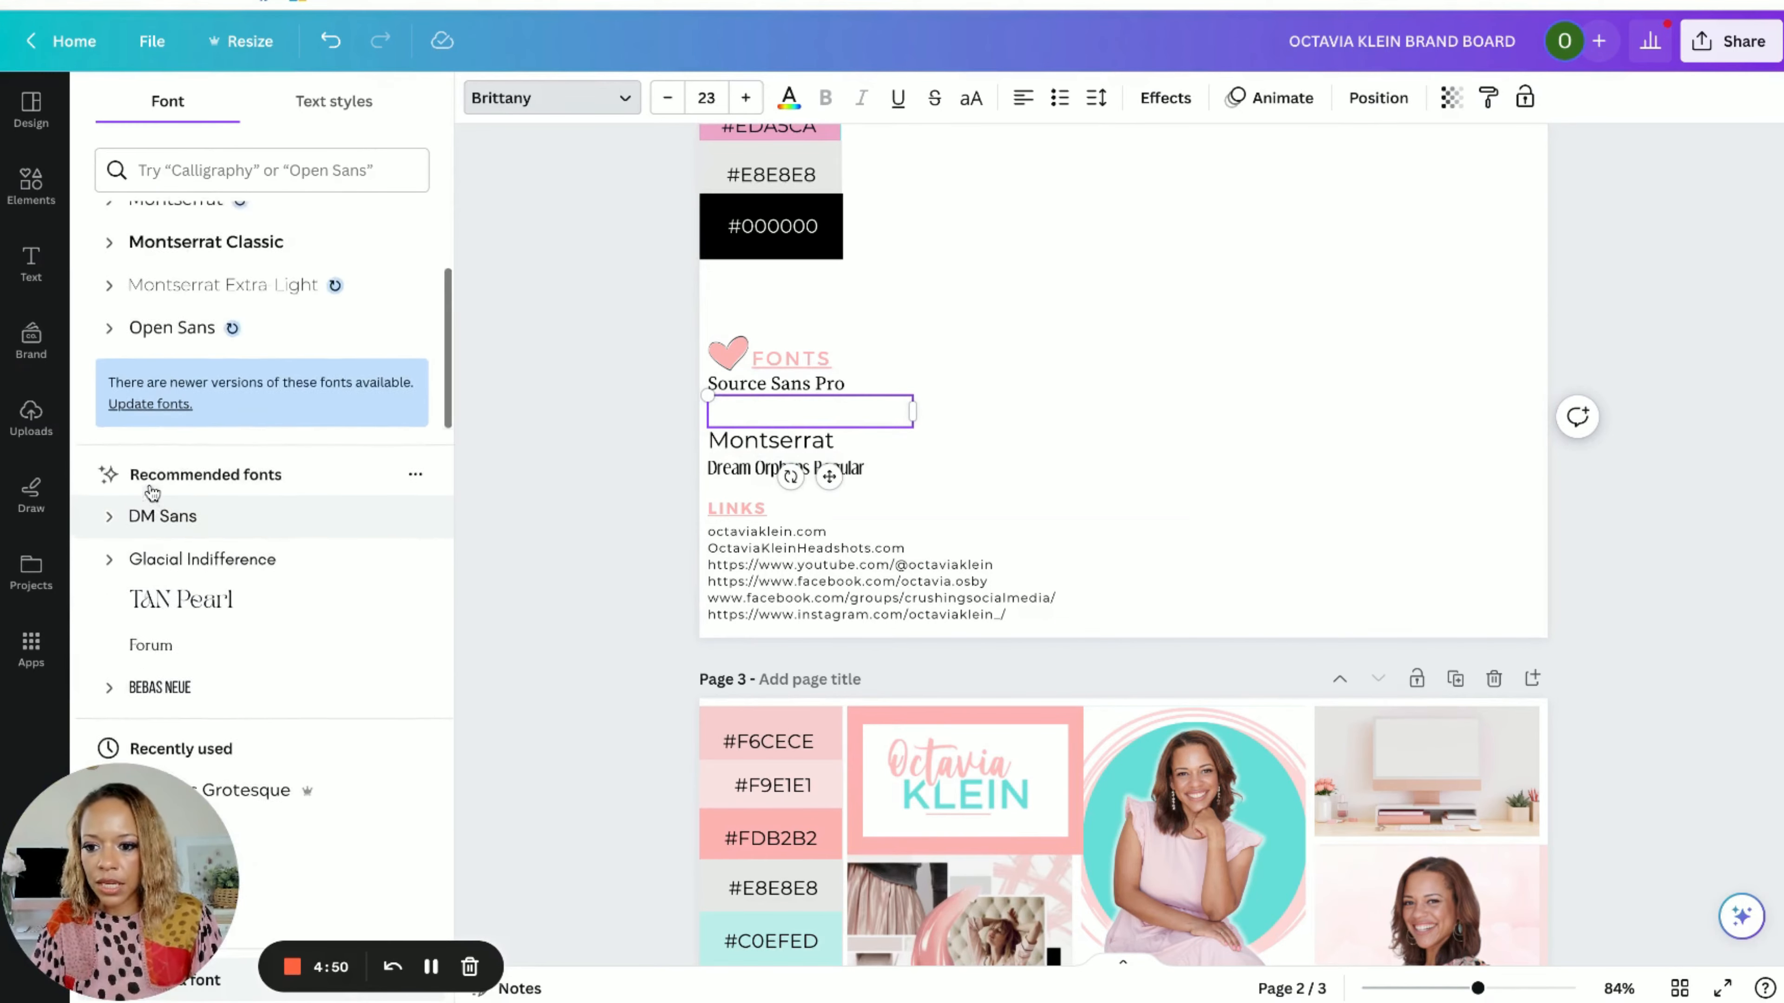
{"action": "scroll", "coordinate": [152, 492], "scroll_direction": "up", "scroll_amount": 4}
{"action": "left_click", "coordinate": [218, 327]}
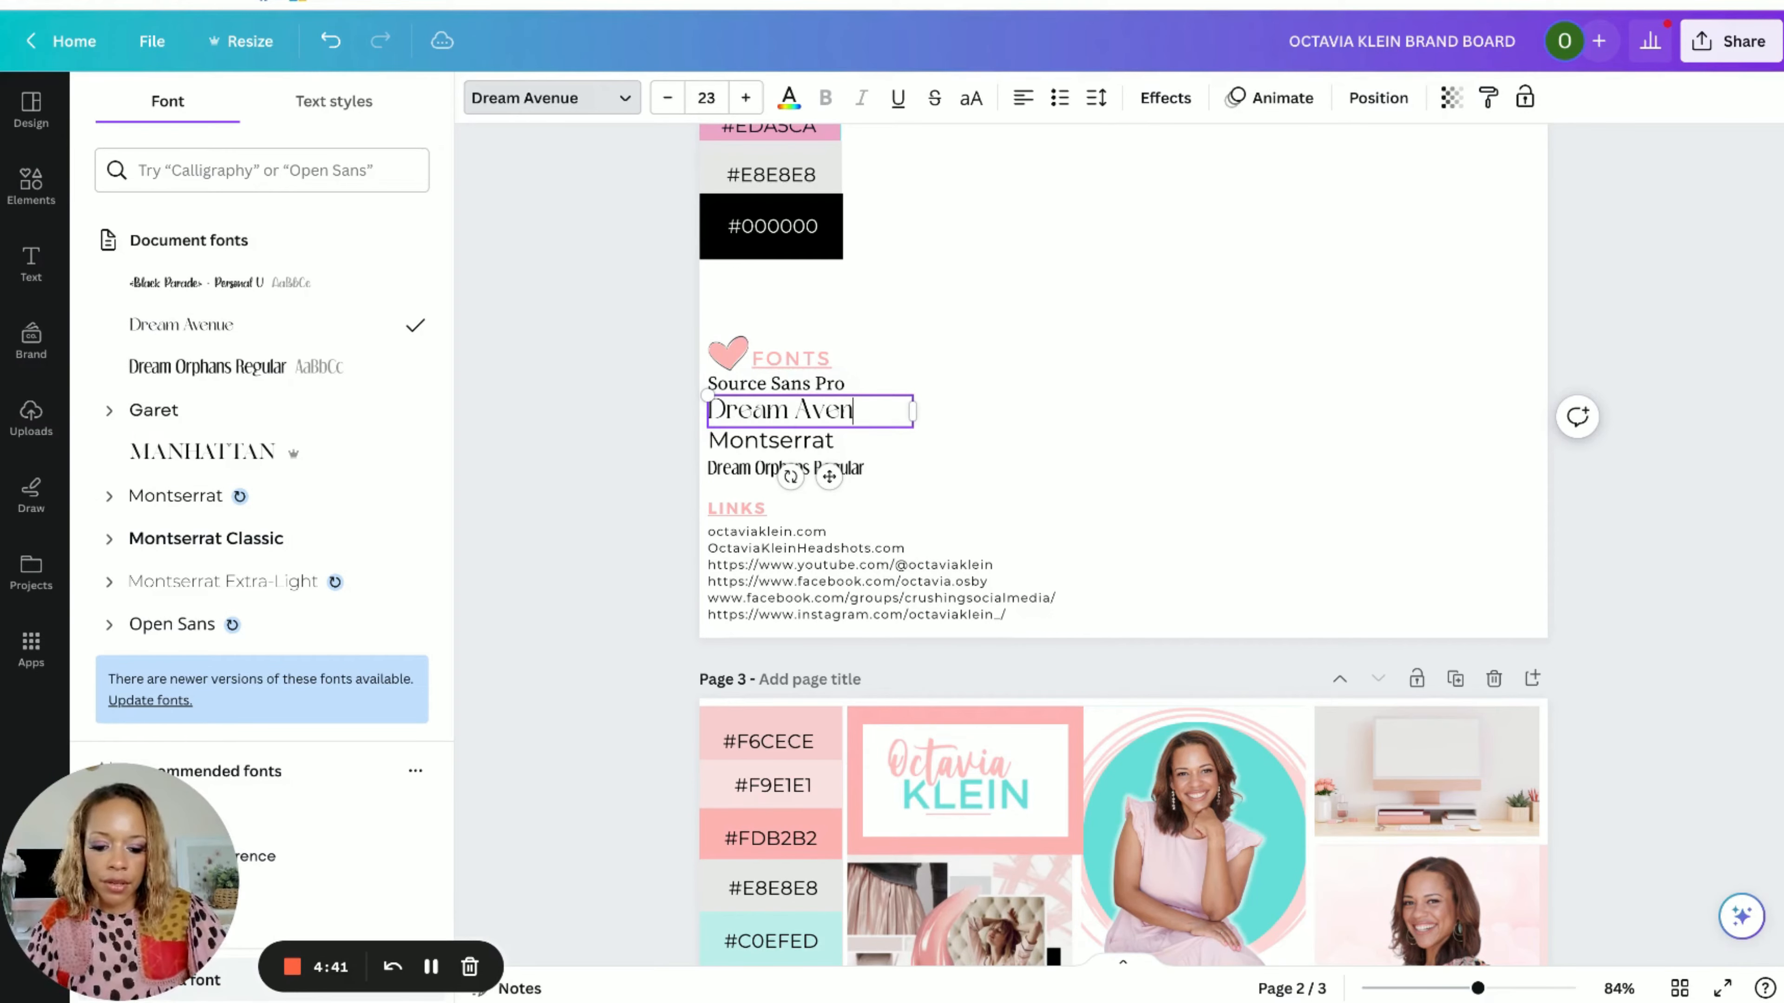
Step: Replace the Montserrat sample with the text "Garret" in the Garet font
{"action": "left_click", "coordinate": [802, 441]}
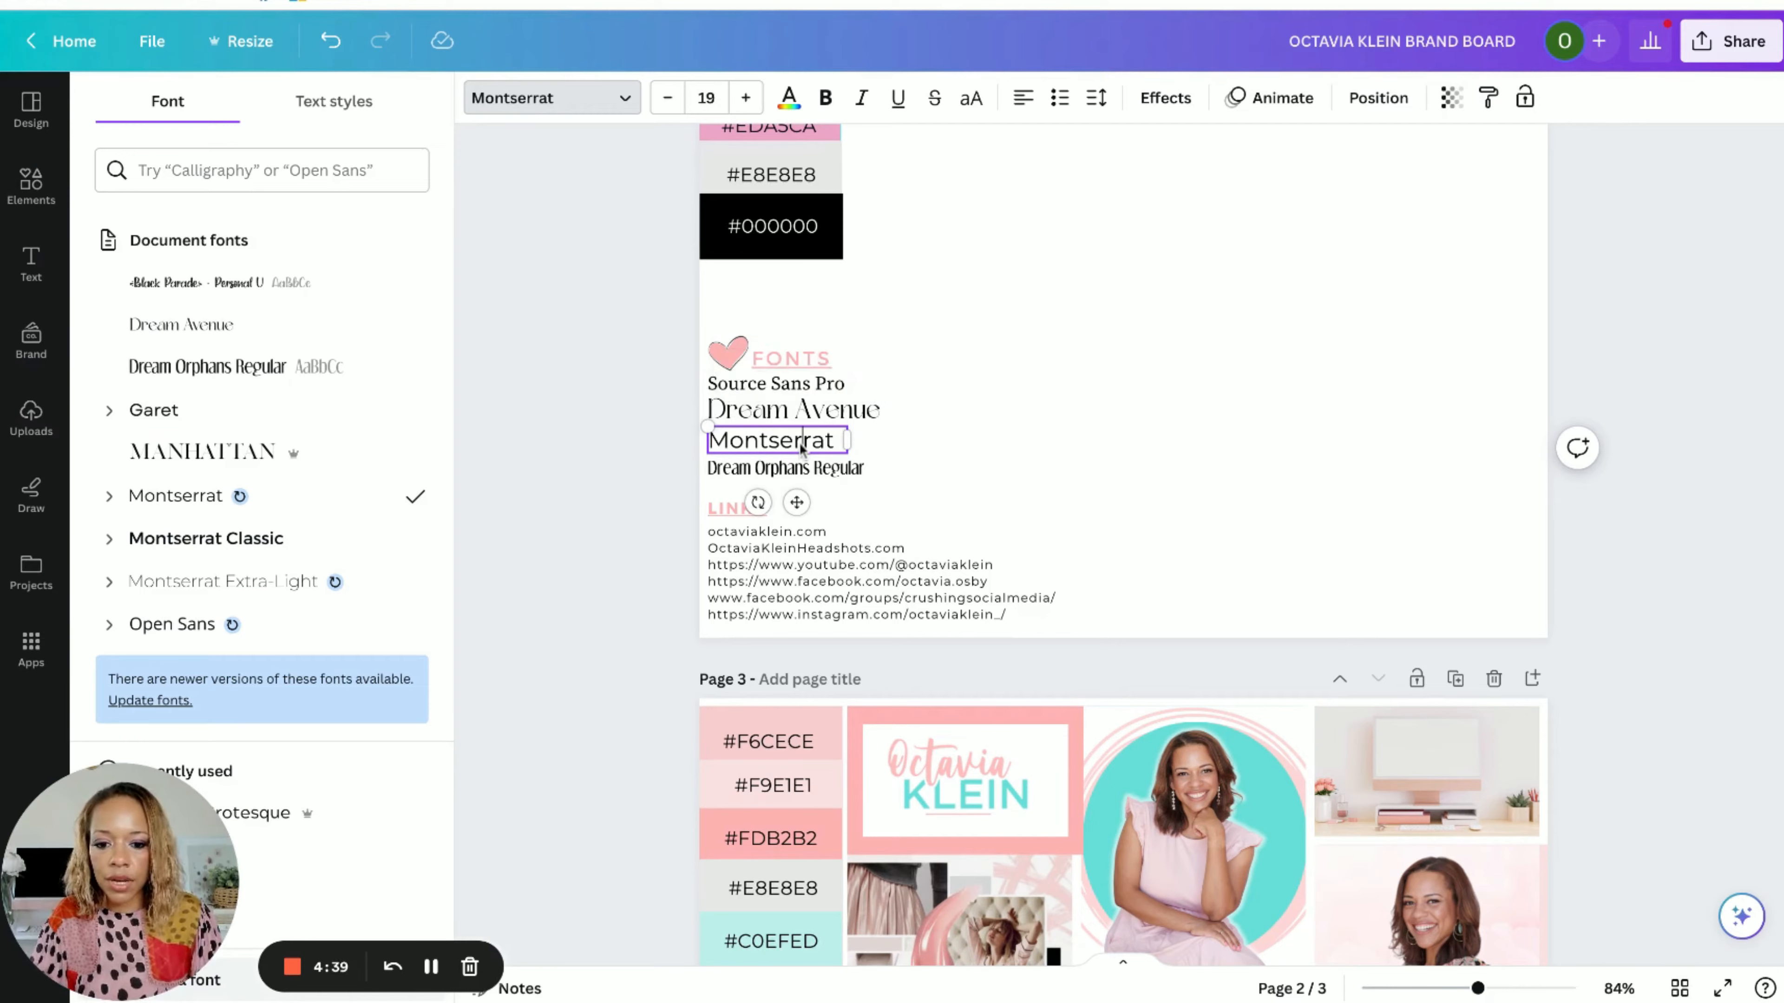
{"action": "double_click", "coordinate": [802, 442]}
{"action": "key", "text": "BackSpace"}
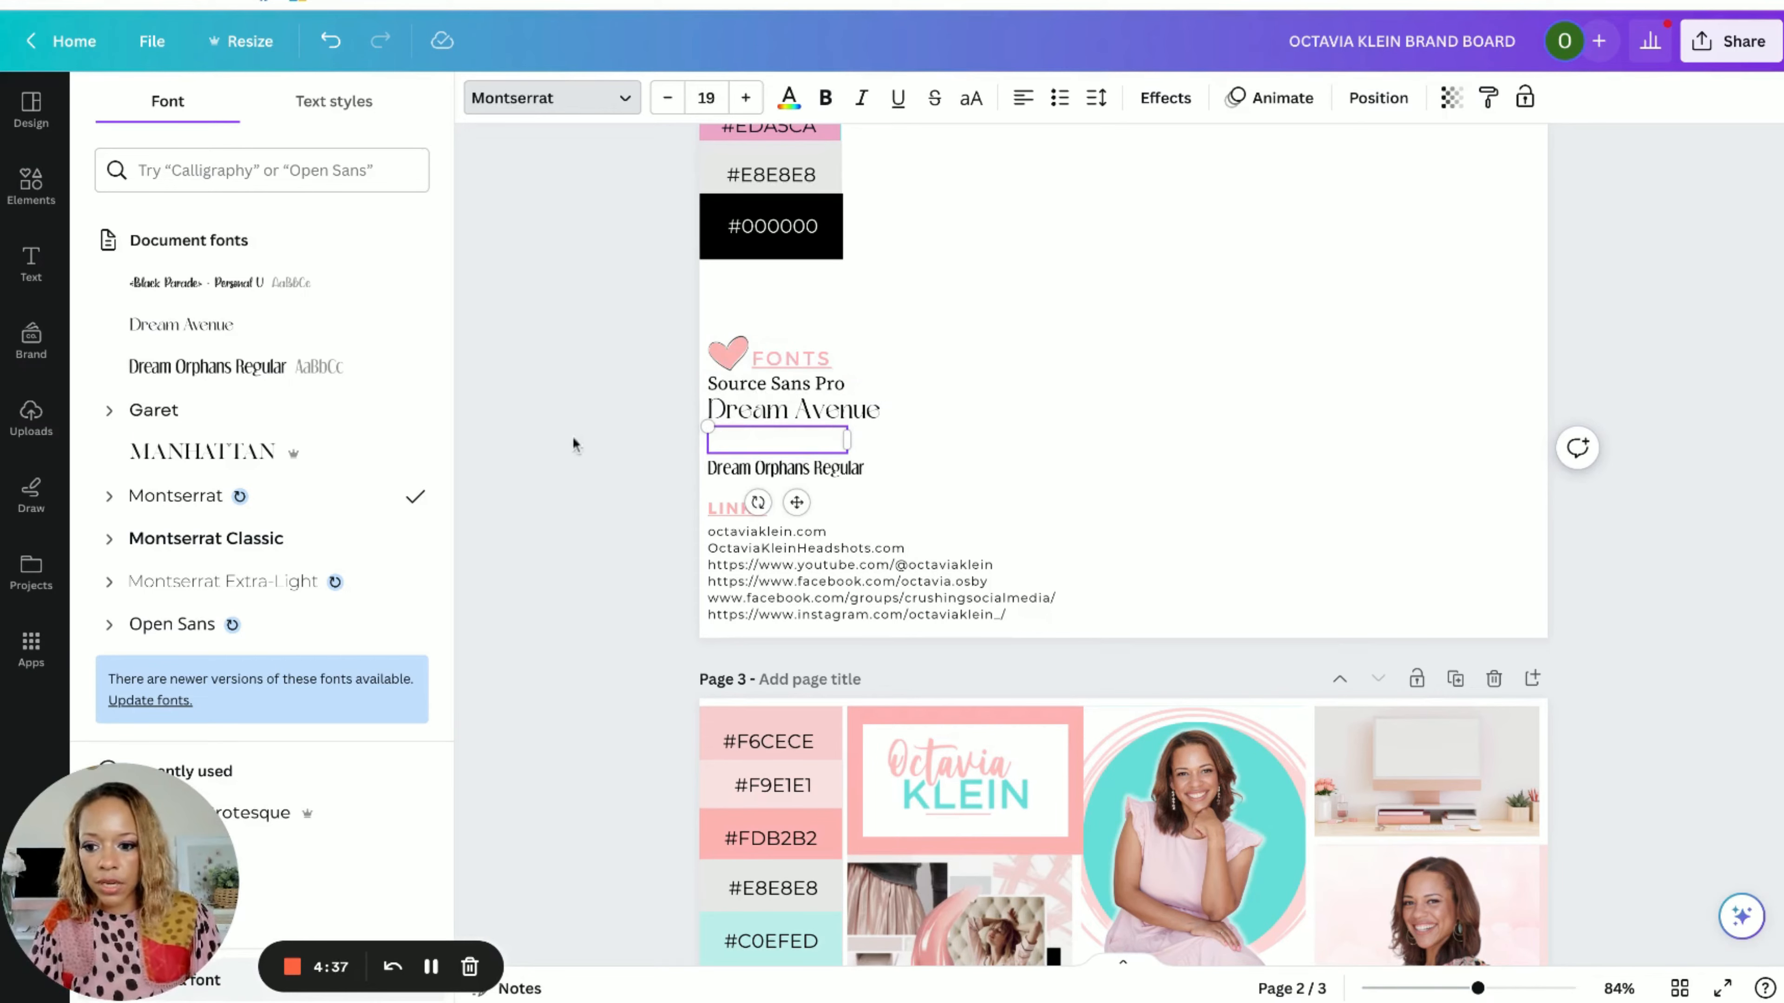
{"action": "left_click", "coordinate": [176, 411]}
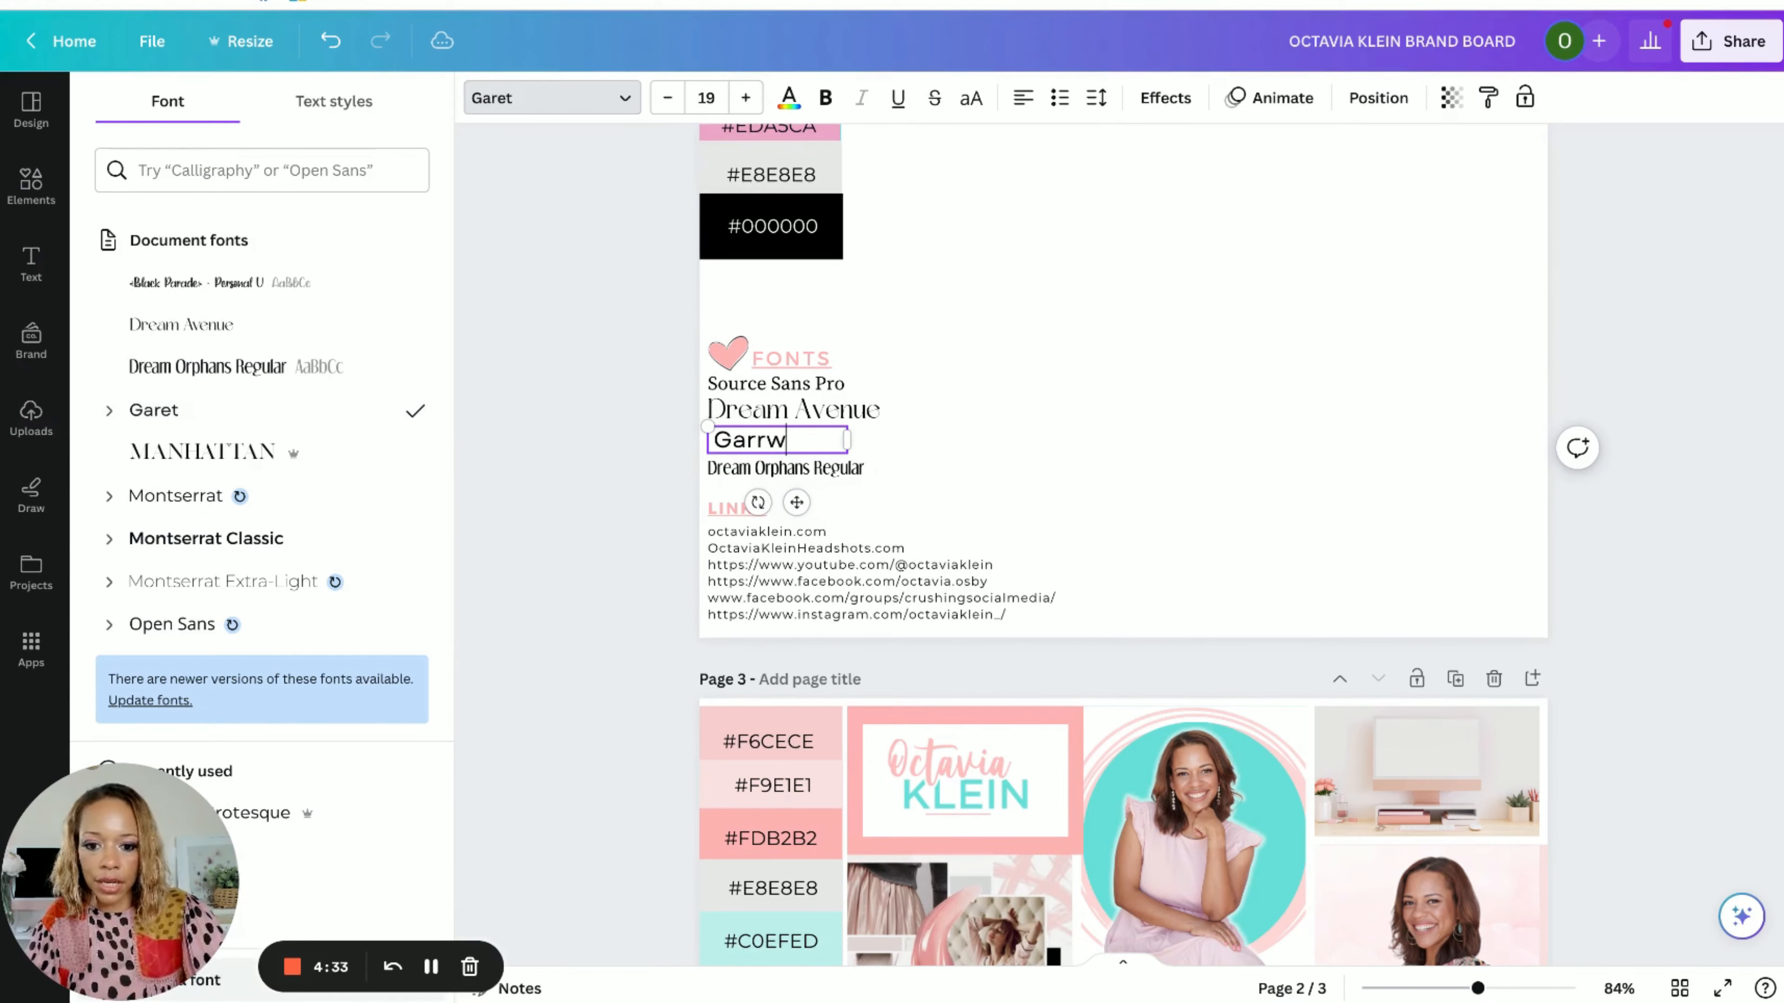
{"action": "left_click", "coordinate": [790, 468]}
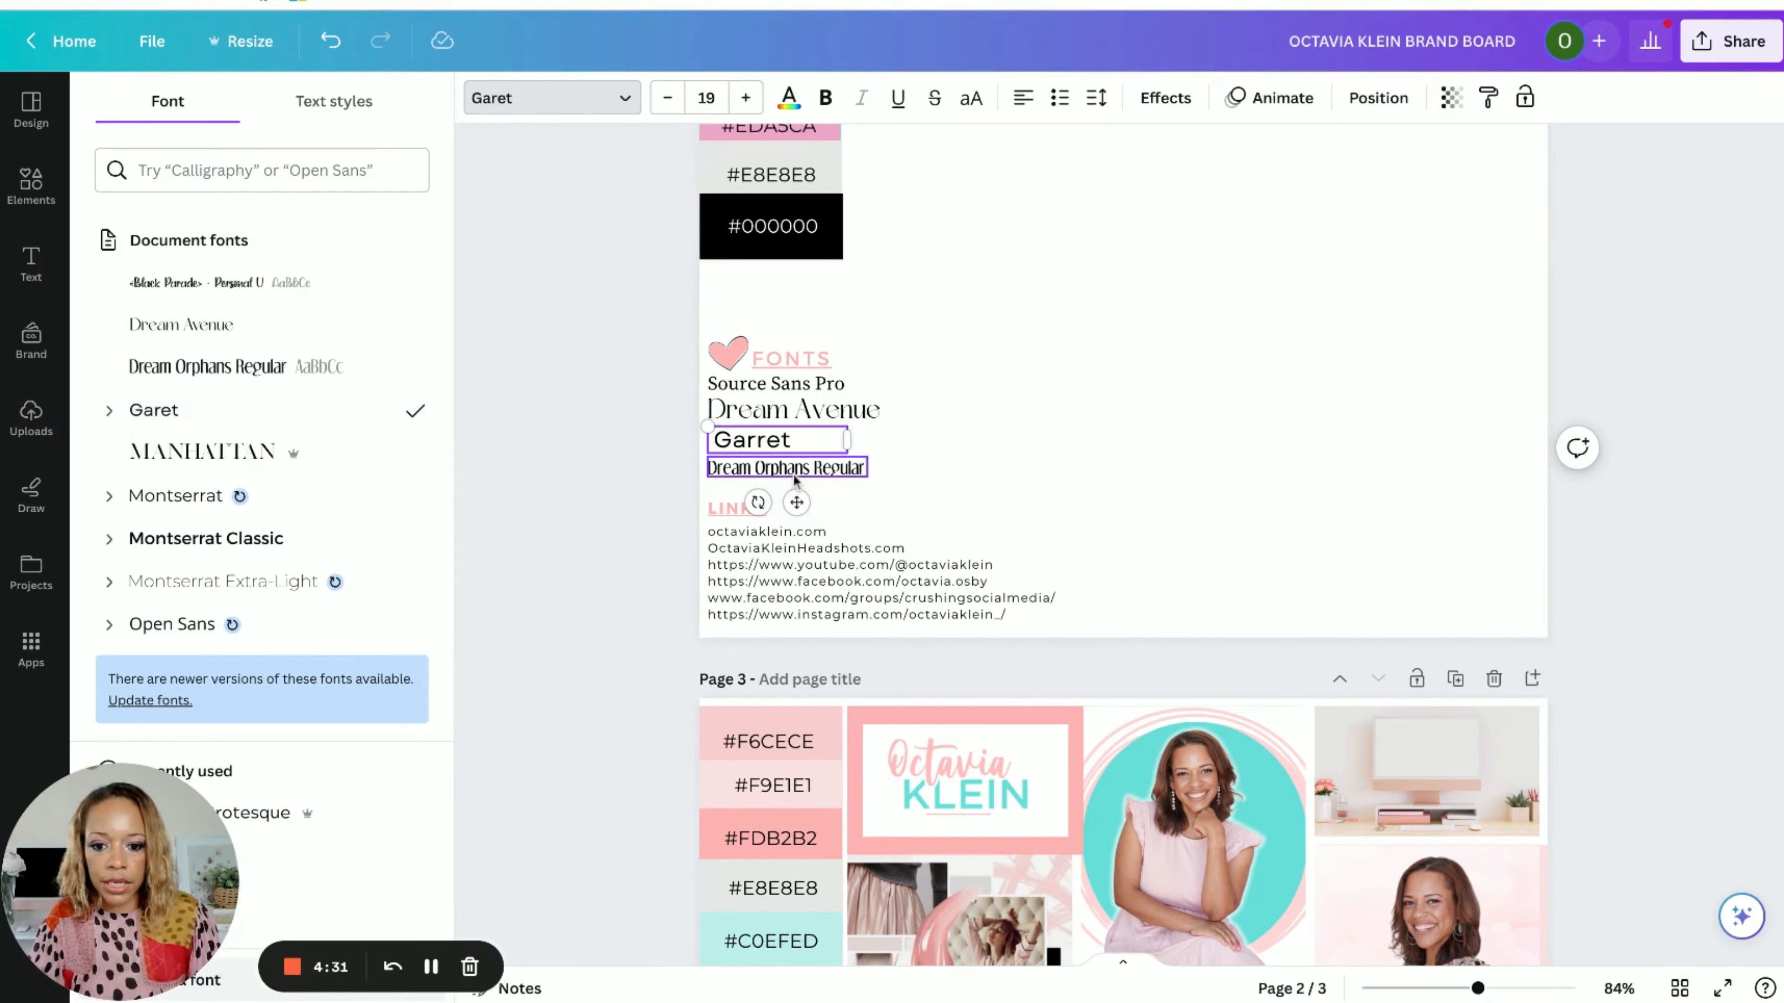
{"action": "left_click", "coordinate": [977, 409]}
Step: Recolor the heart beside the FONTS heading from light pink to the document's hot pink #D13B88
{"action": "scroll", "coordinate": [690, 515], "scroll_direction": "up", "scroll_amount": 4}
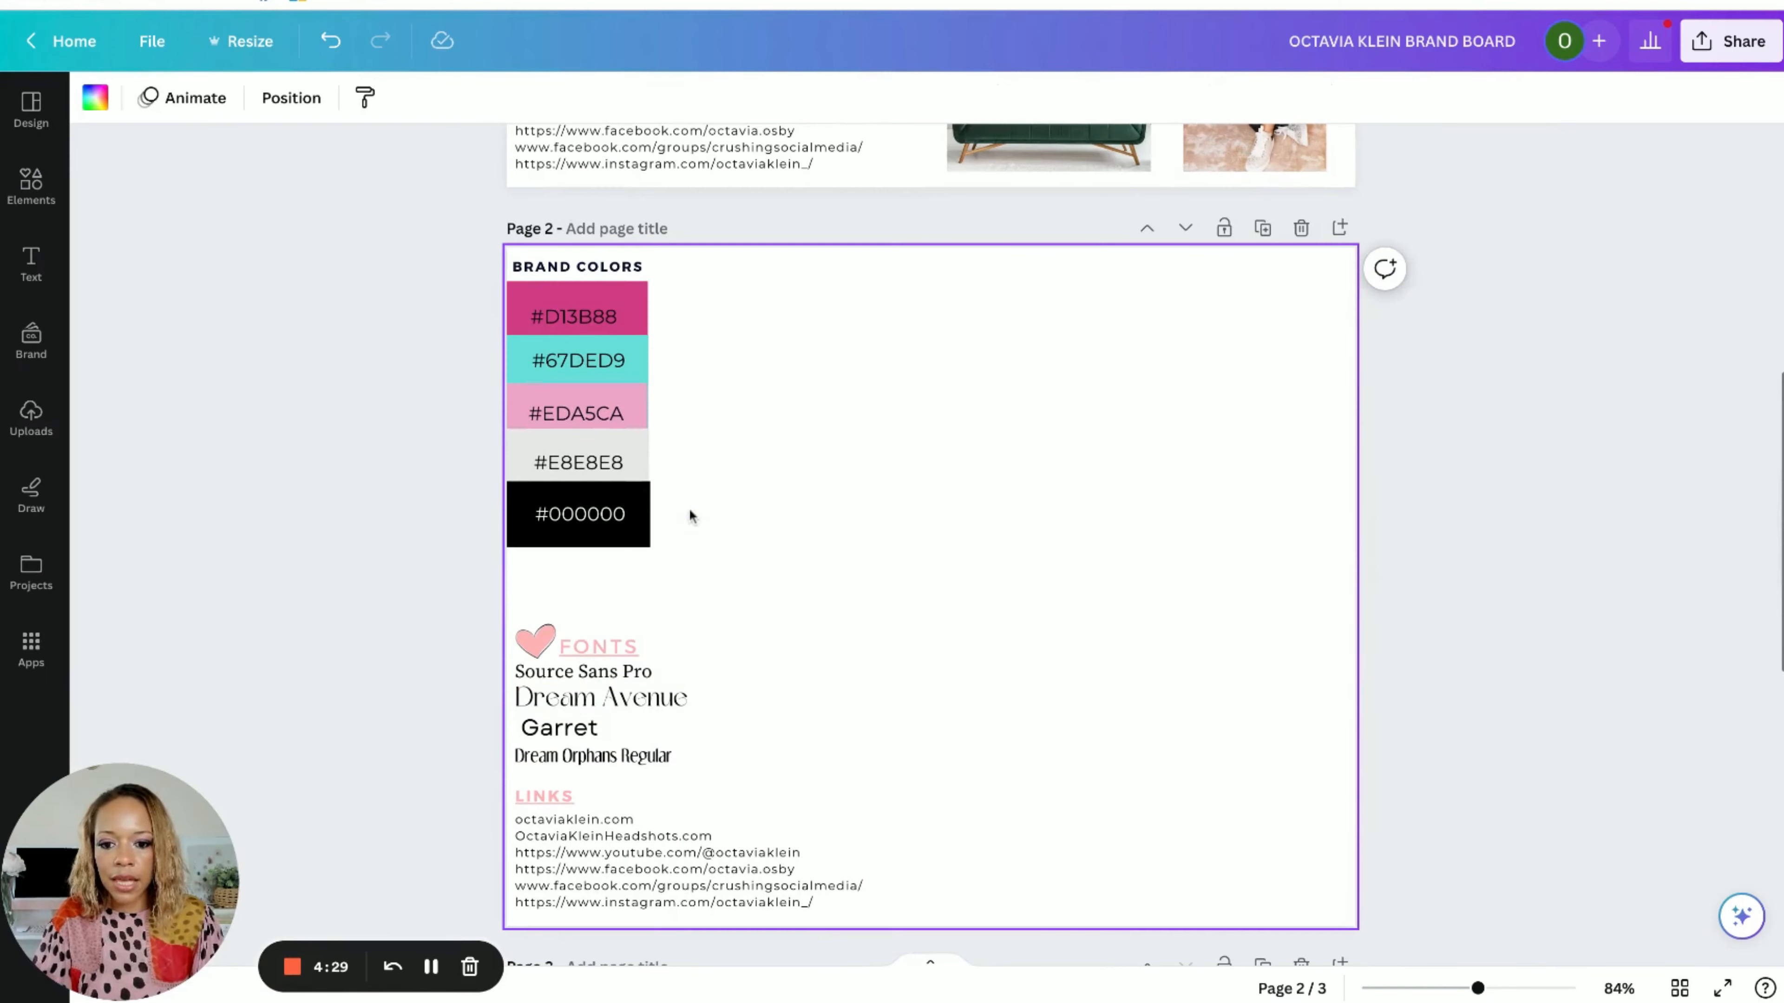
{"action": "left_click", "coordinate": [538, 638]}
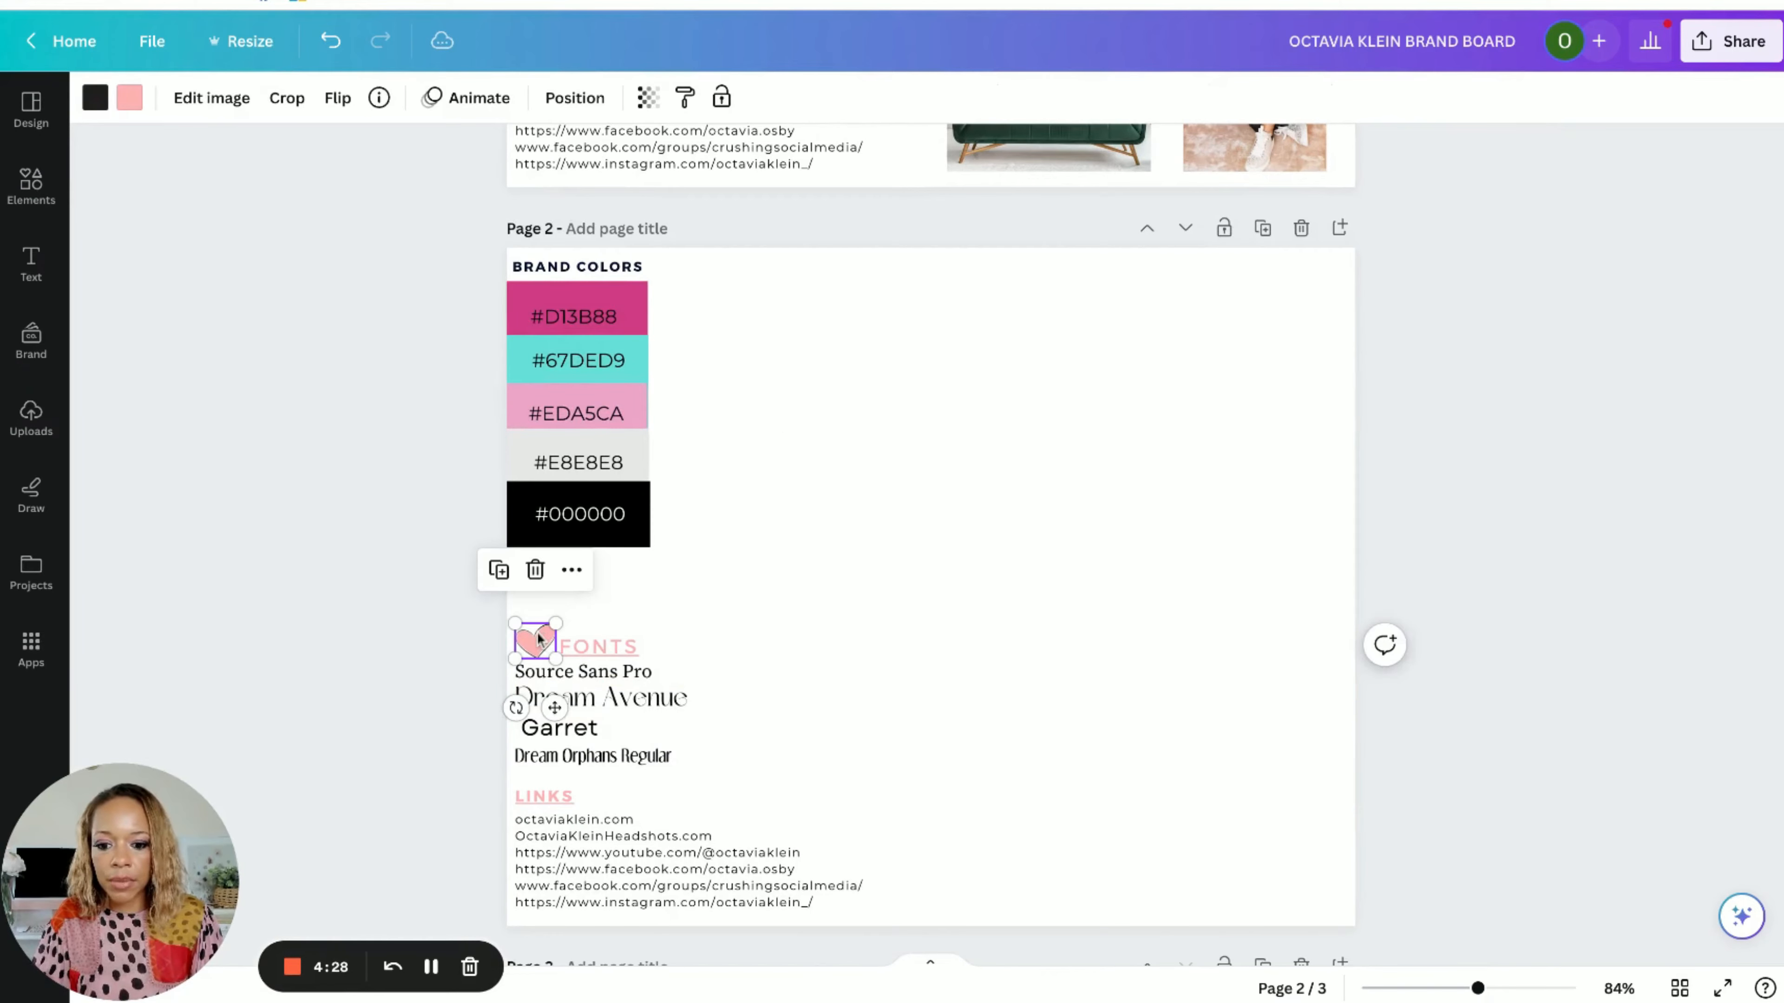
{"action": "left_click", "coordinate": [140, 97]}
{"action": "left_click", "coordinate": [177, 286]}
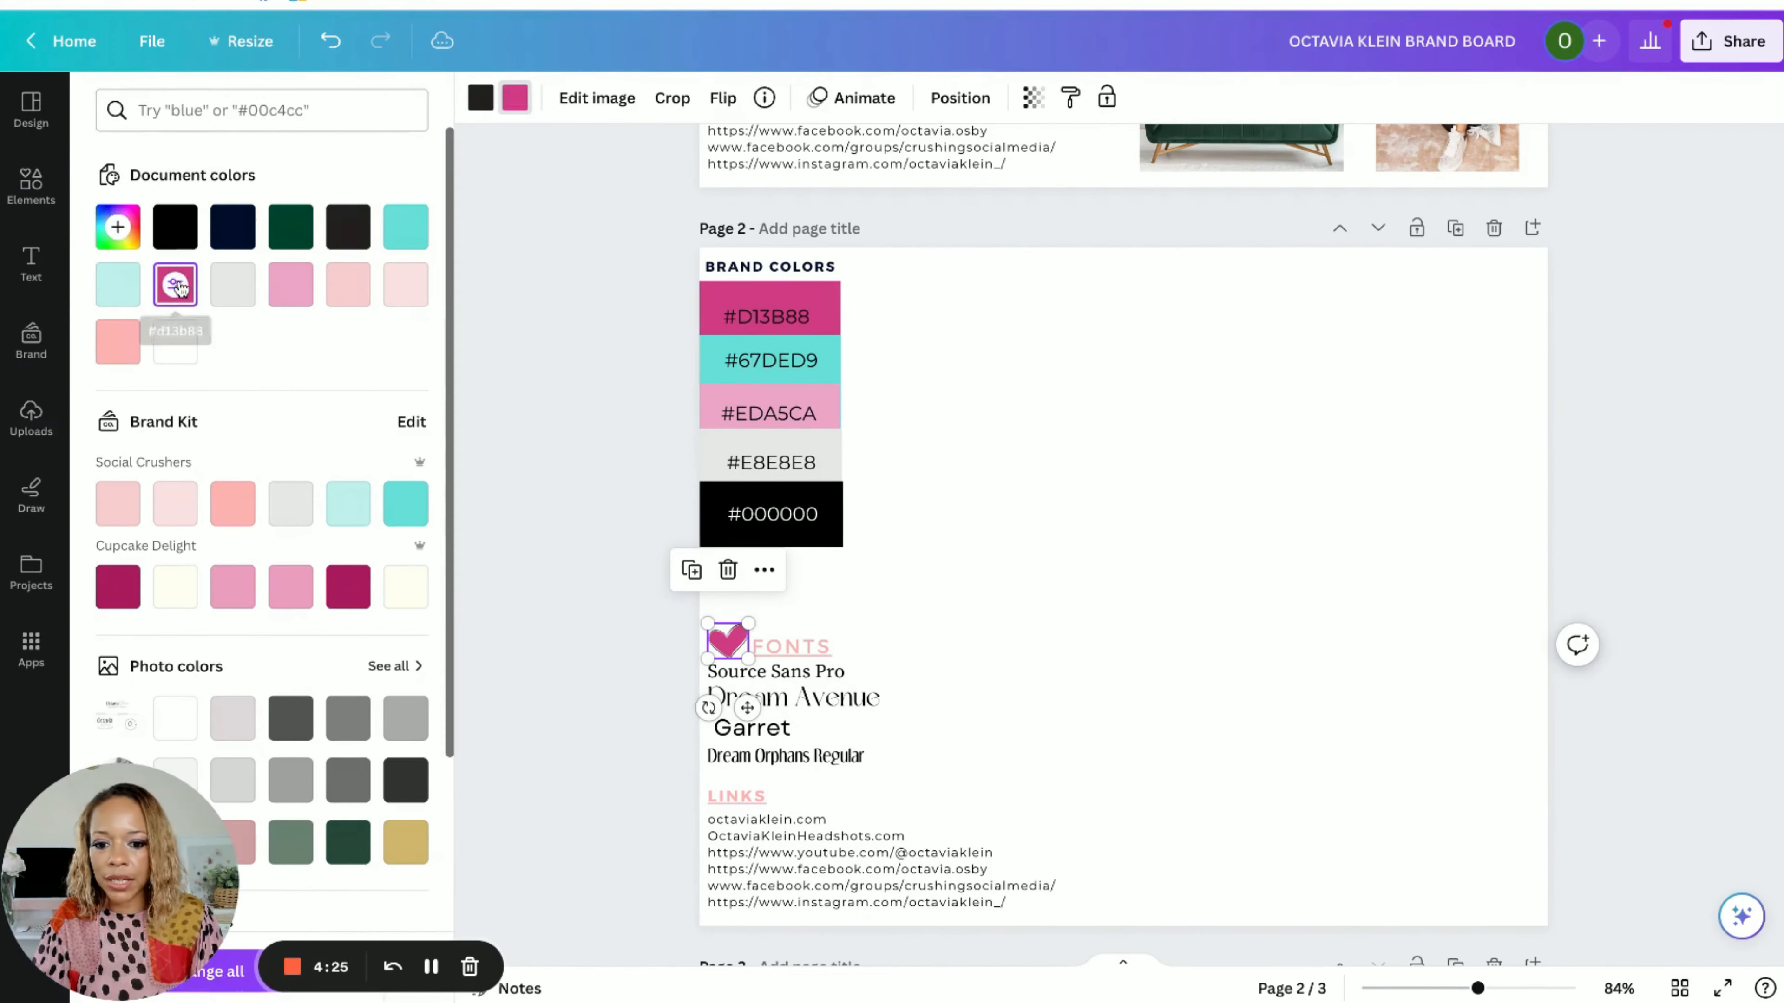
Step: Recolor the FONTS and LINKS headings to the turquoise from the document colors
{"action": "left_click", "coordinate": [788, 650]}
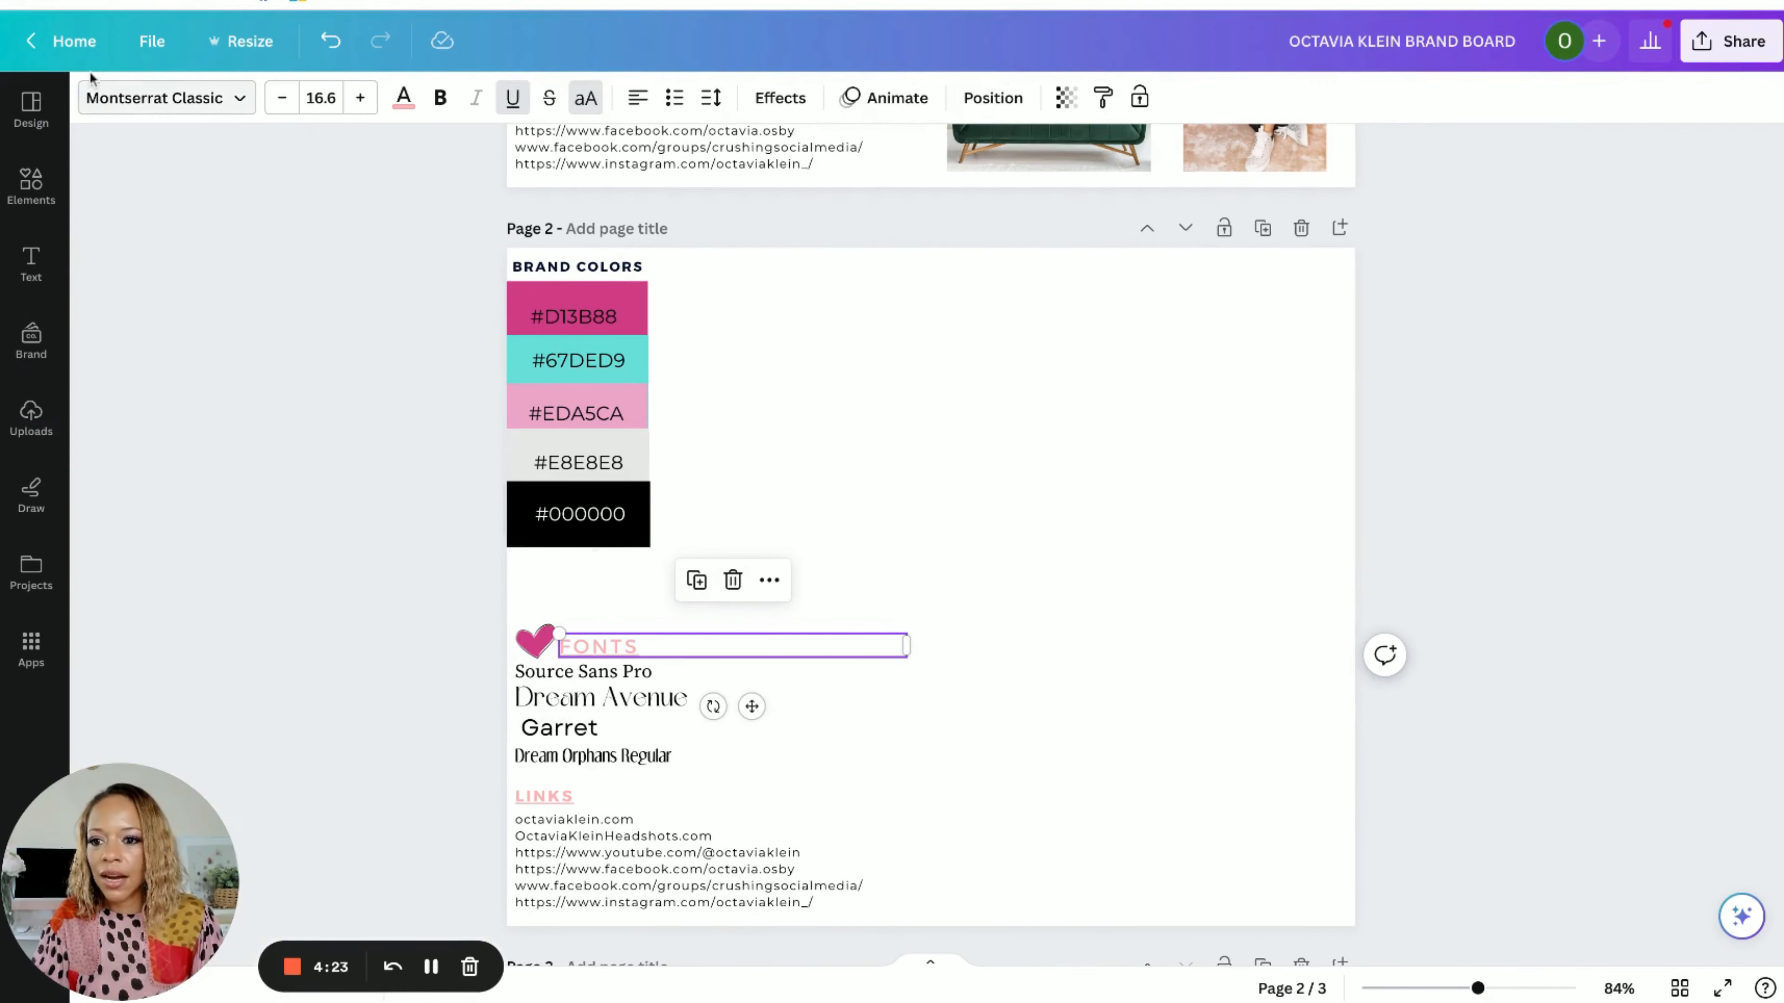
{"action": "left_click", "coordinate": [404, 98]}
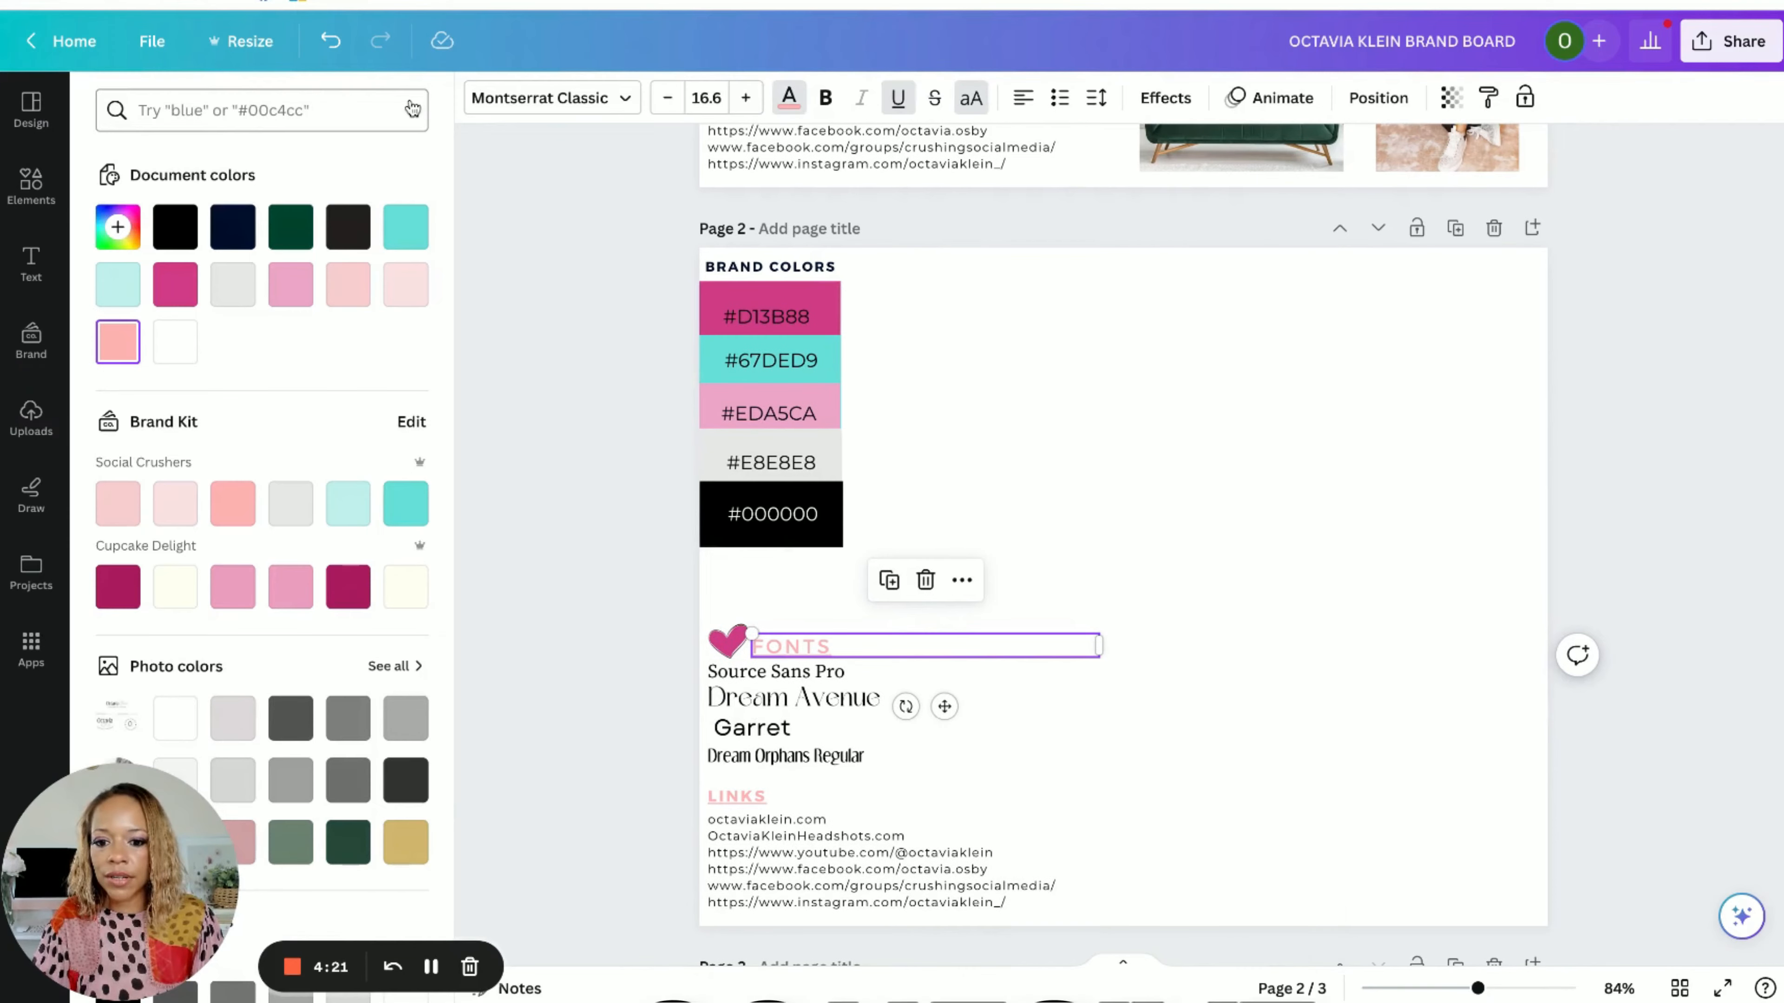
{"action": "left_click", "coordinate": [405, 226]}
{"action": "left_click", "coordinate": [748, 796]}
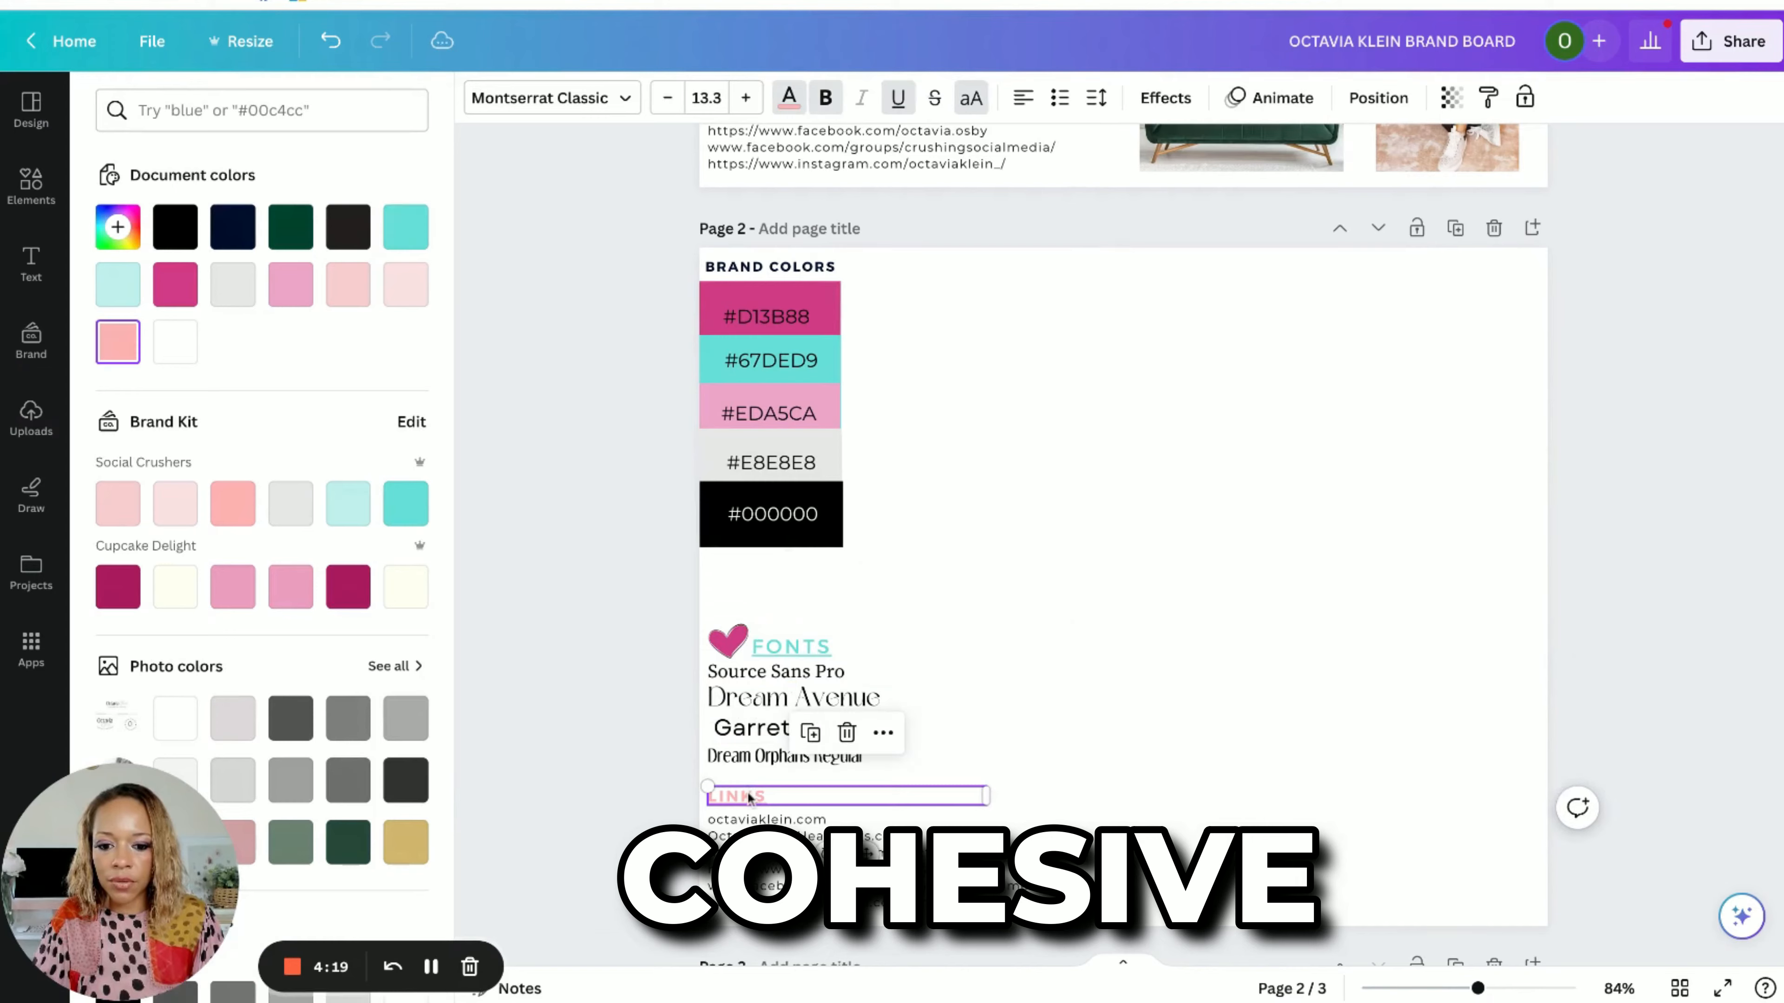
{"action": "left_click", "coordinate": [408, 228]}
{"action": "left_click", "coordinate": [985, 645]}
{"action": "scroll", "coordinate": [1033, 513], "scroll_direction": "up", "scroll_amount": 1}
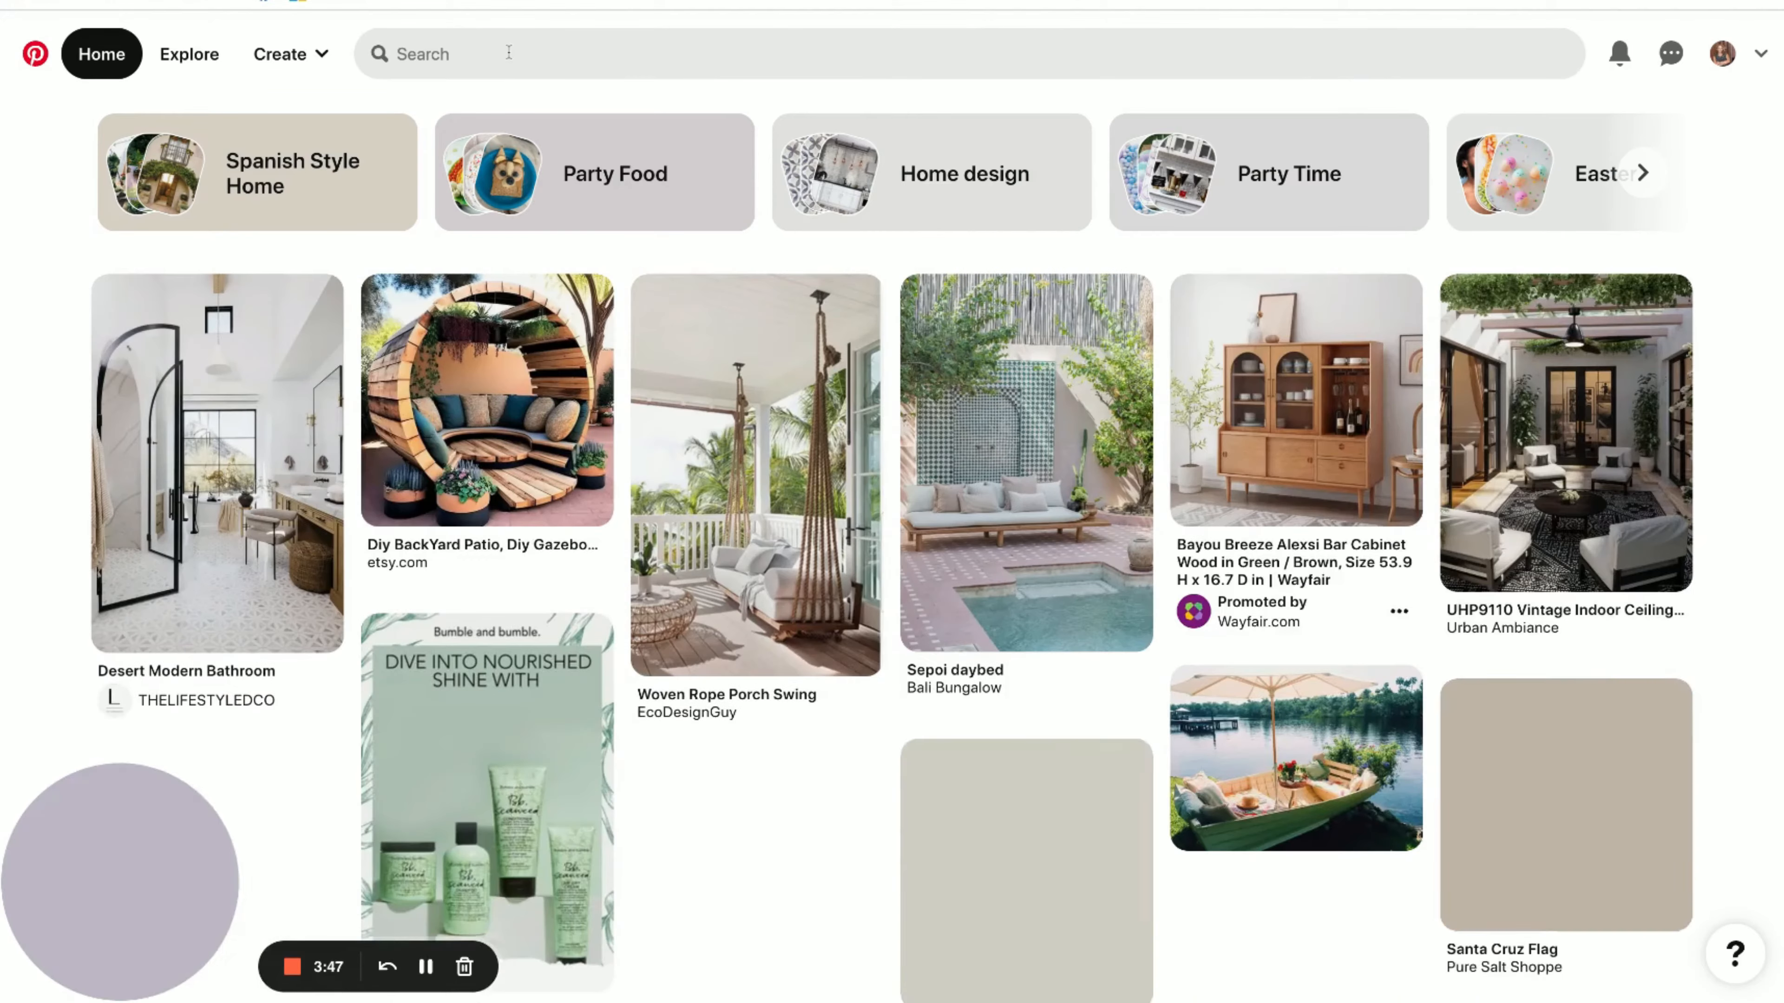
Step: Search Pinterest for "hot pink moodboard"
{"action": "left_click", "coordinate": [508, 54]}
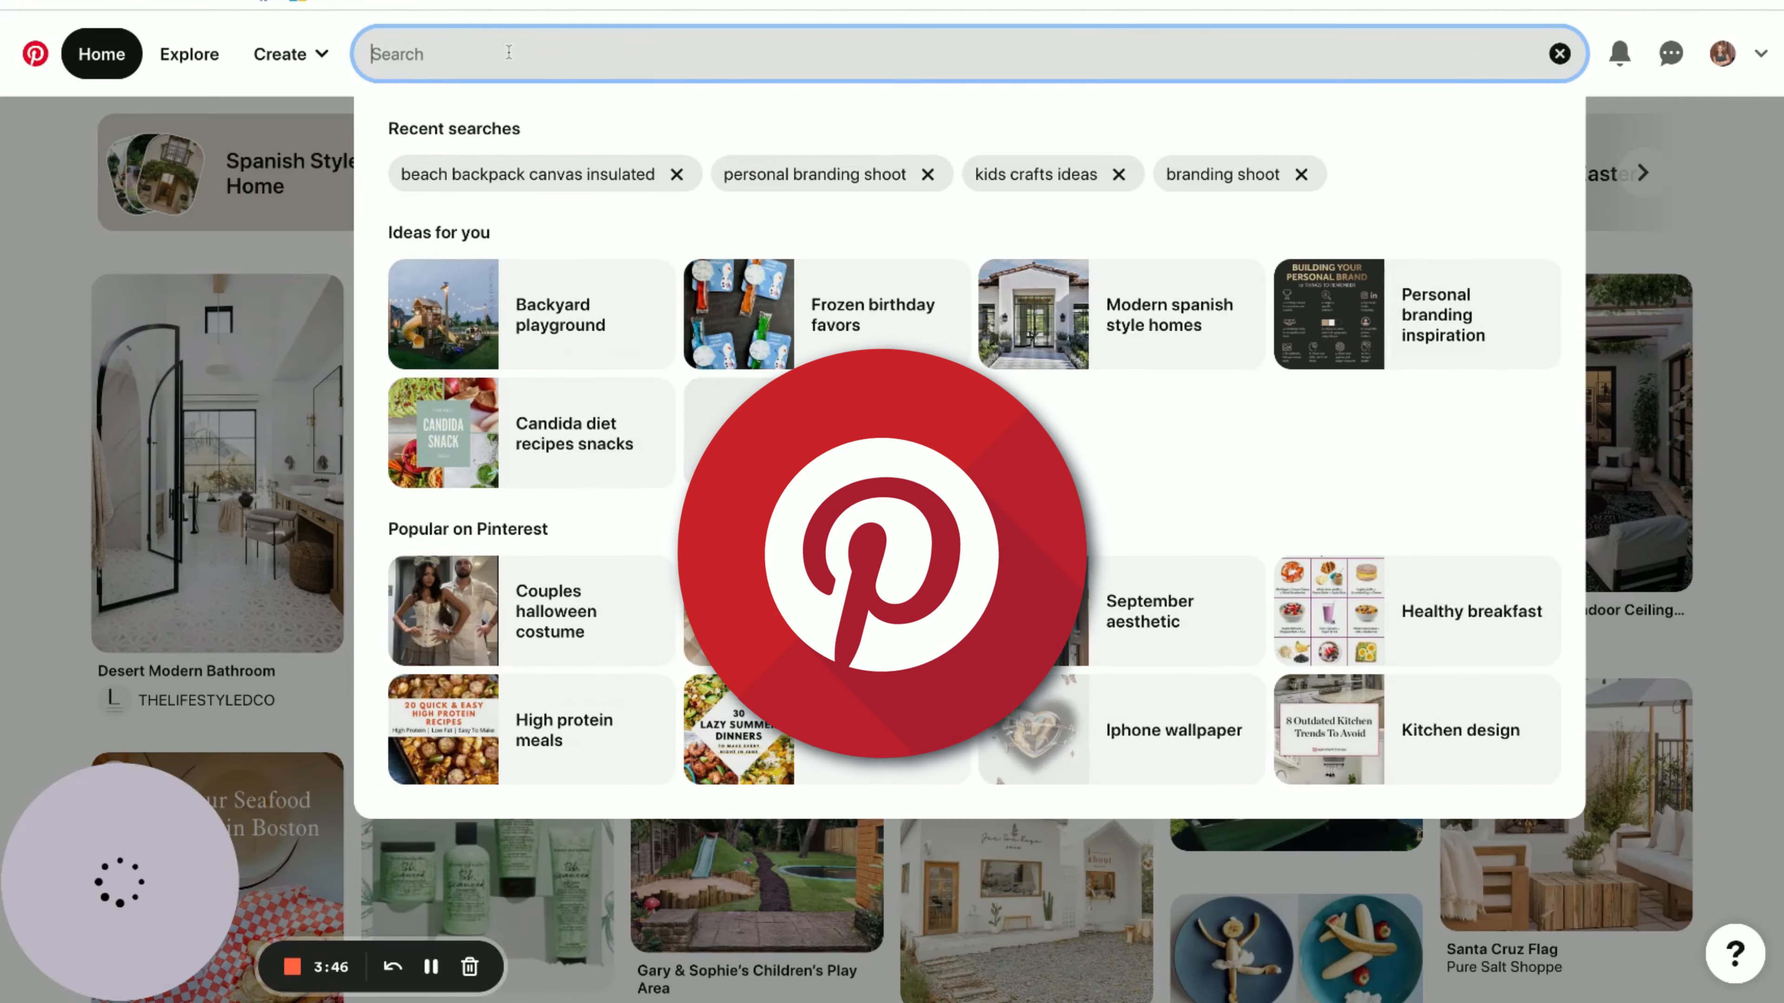
{"action": "type", "text": "pin"}
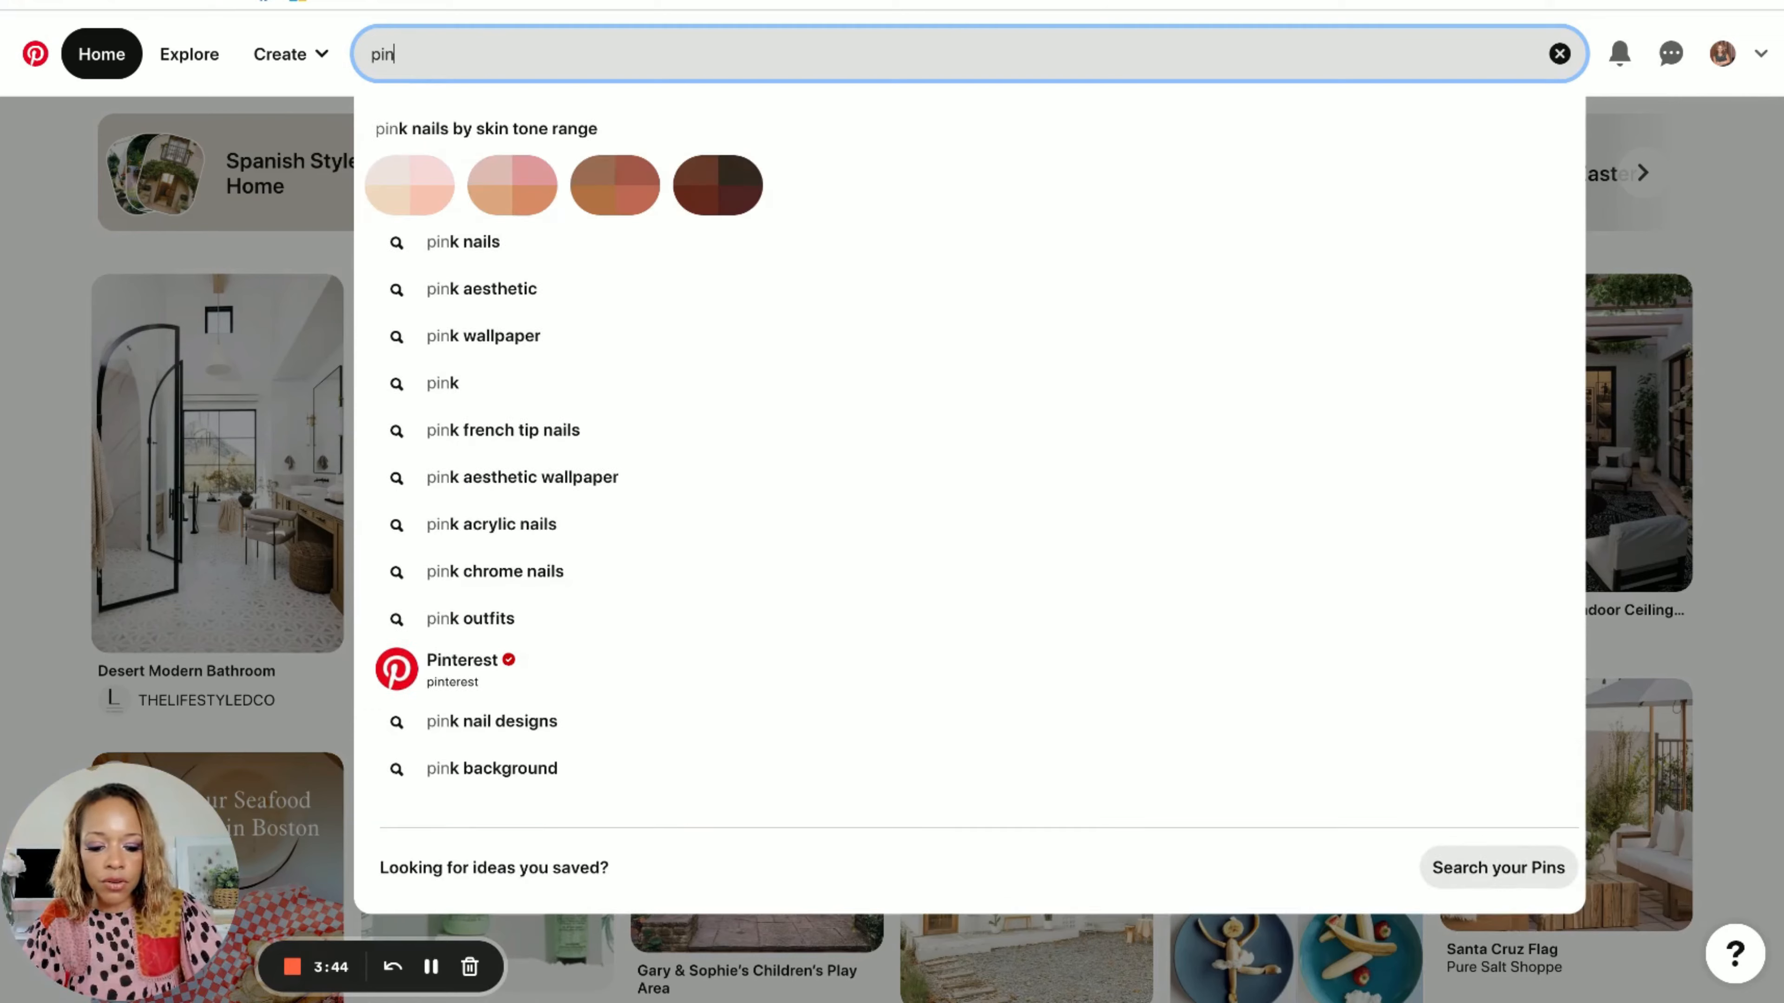
{"action": "key", "text": "BackSpace"}
{"action": "key", "text": "BackSpace"}
{"action": "key", "text": "BackSpace"}
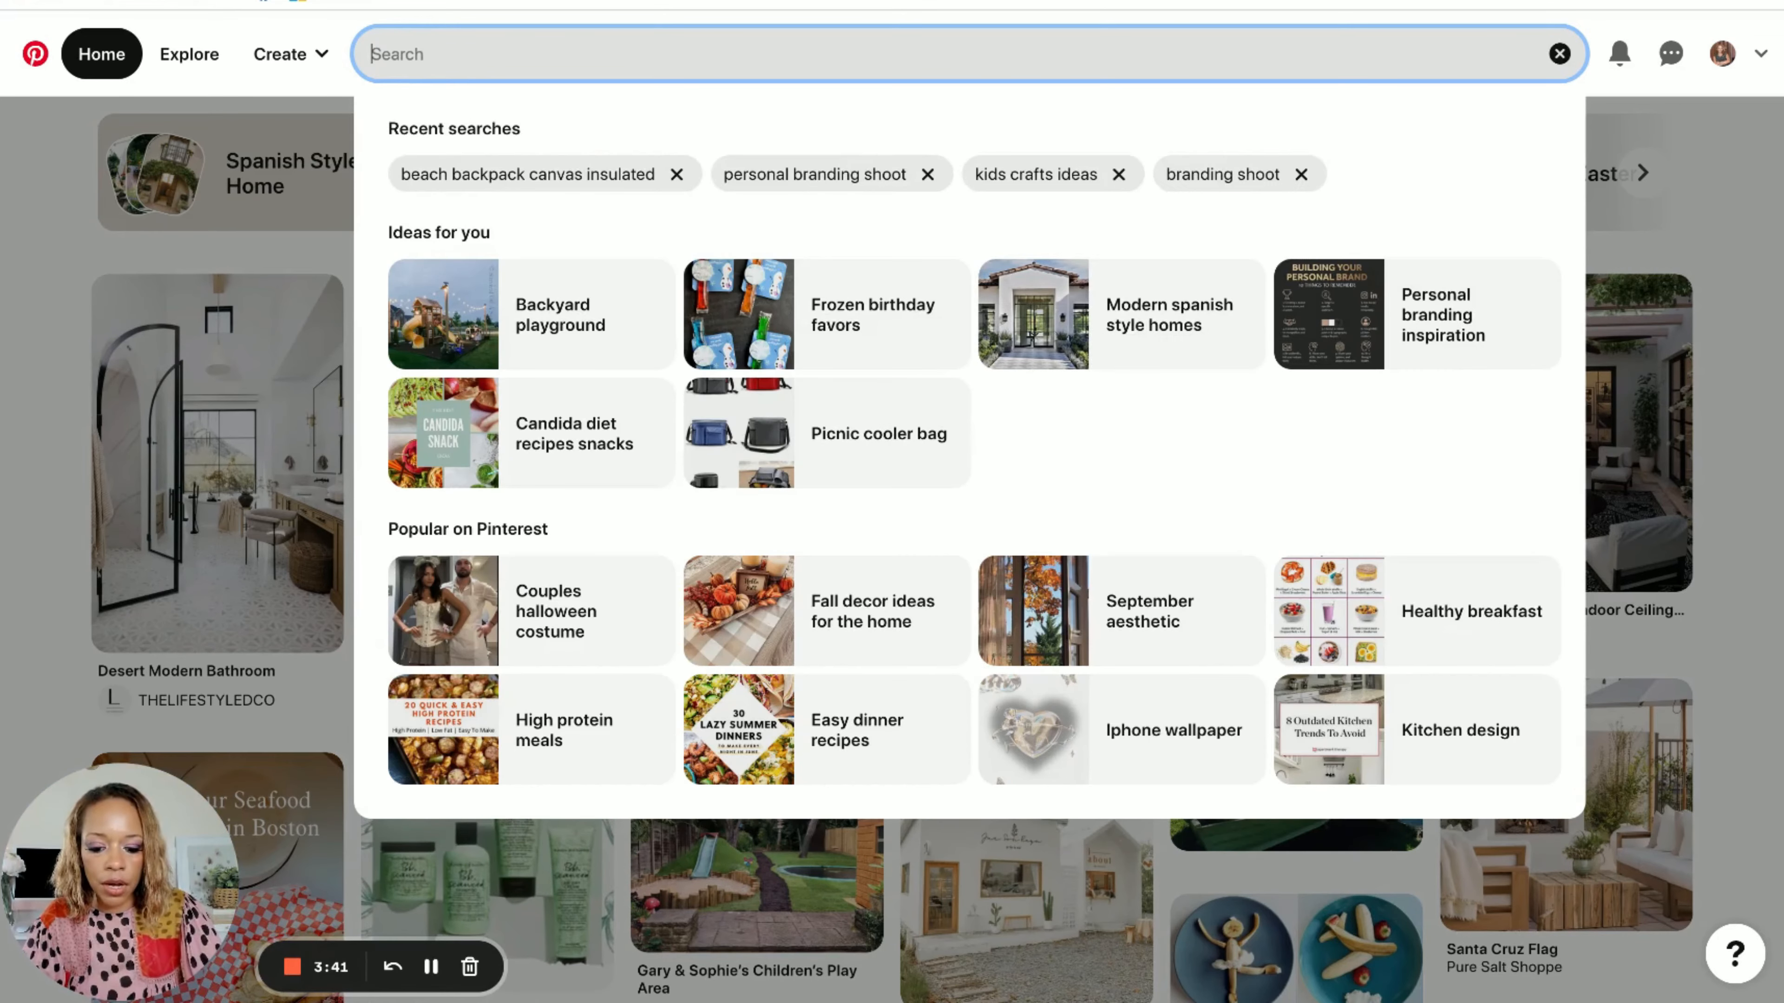
{"action": "type", "text": "hot "}
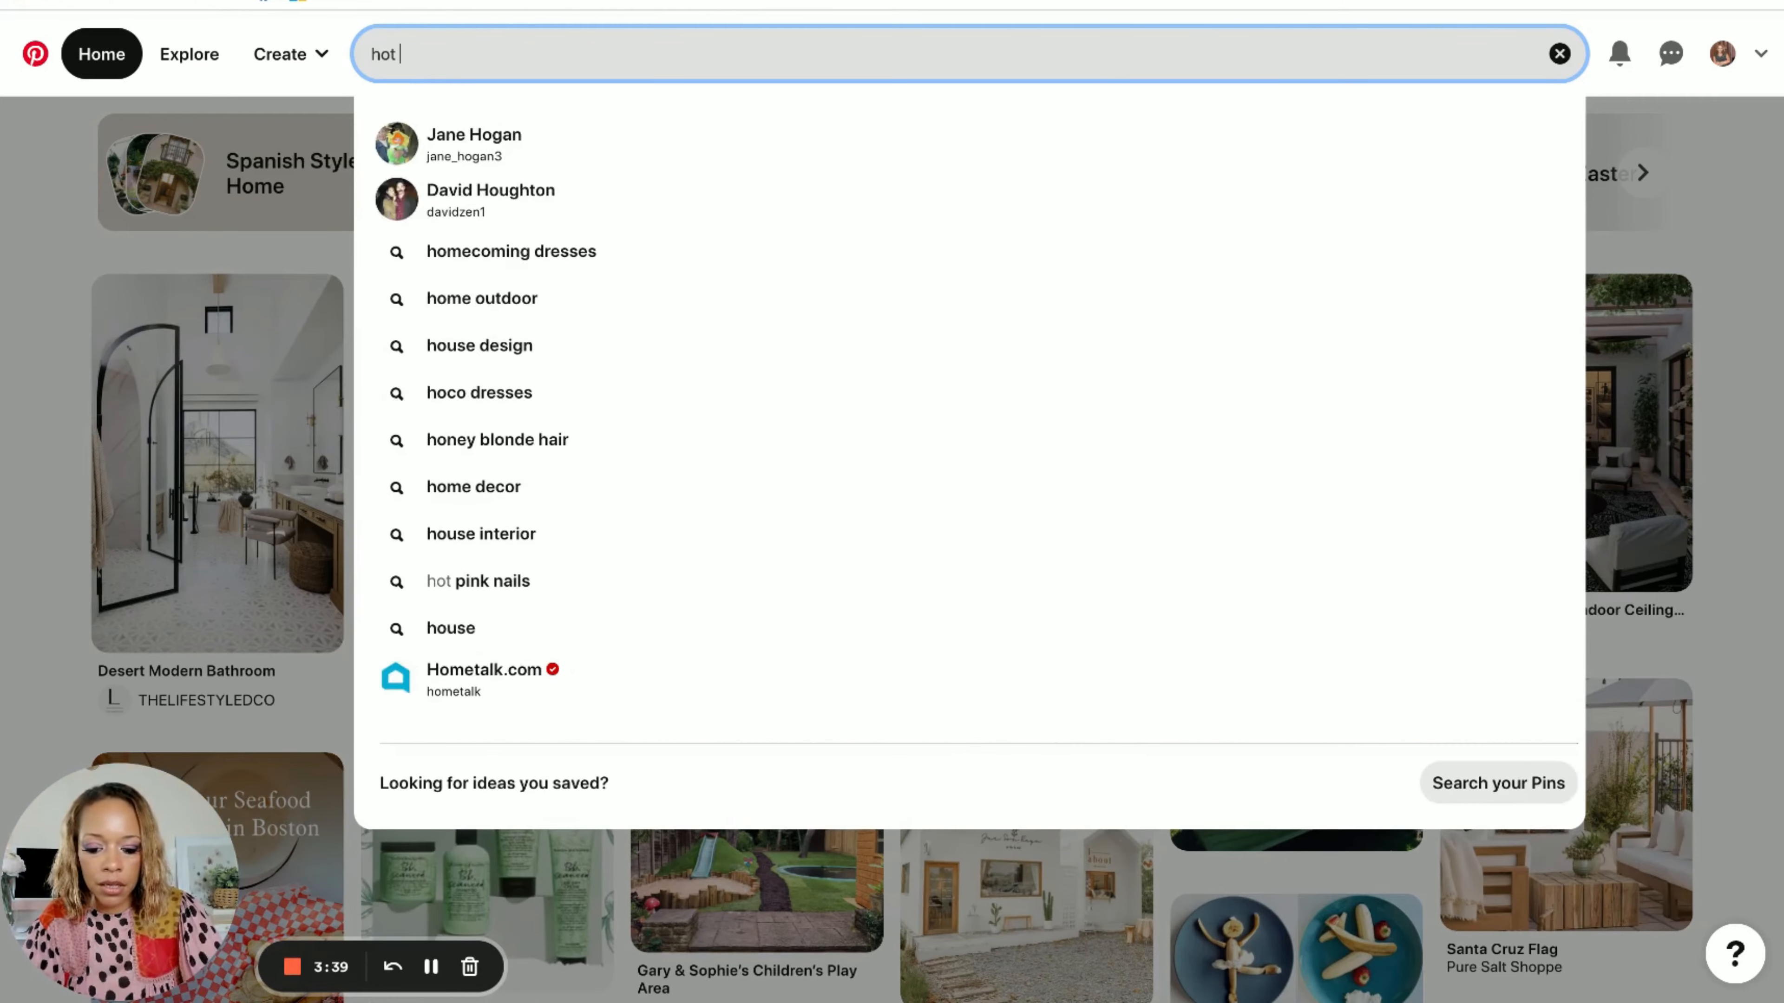
{"action": "type", "text": "pink mood"}
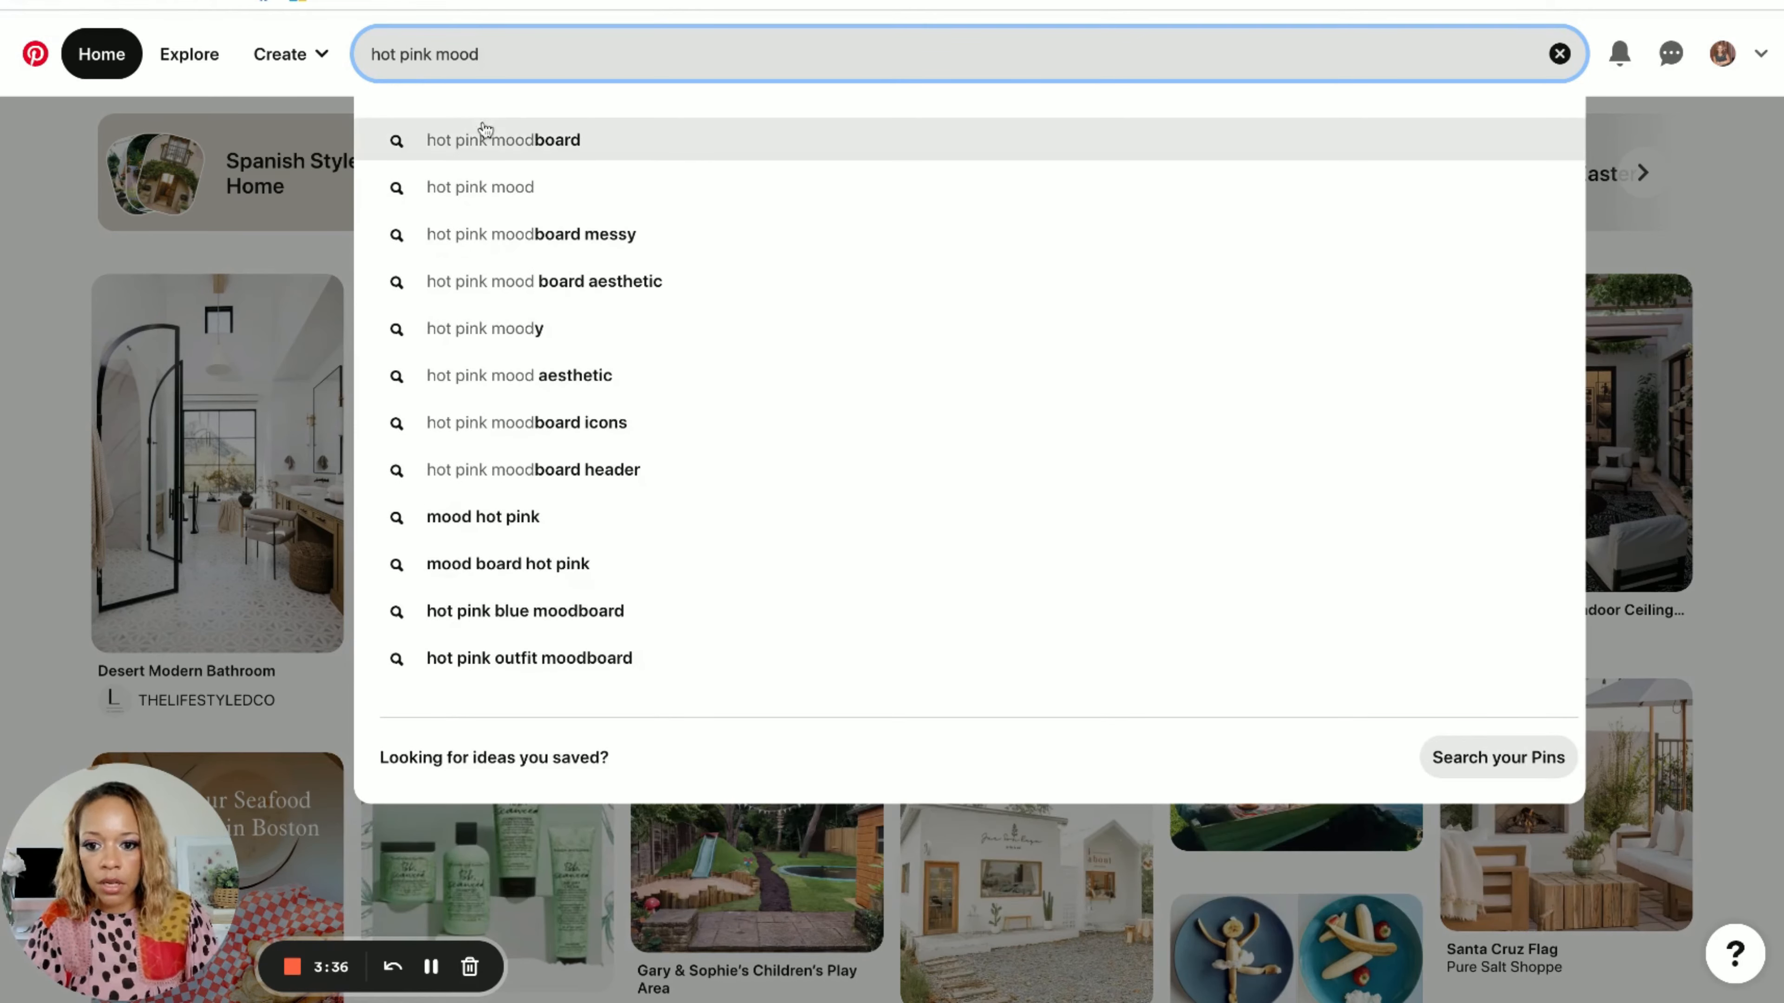
{"action": "left_click", "coordinate": [486, 140]}
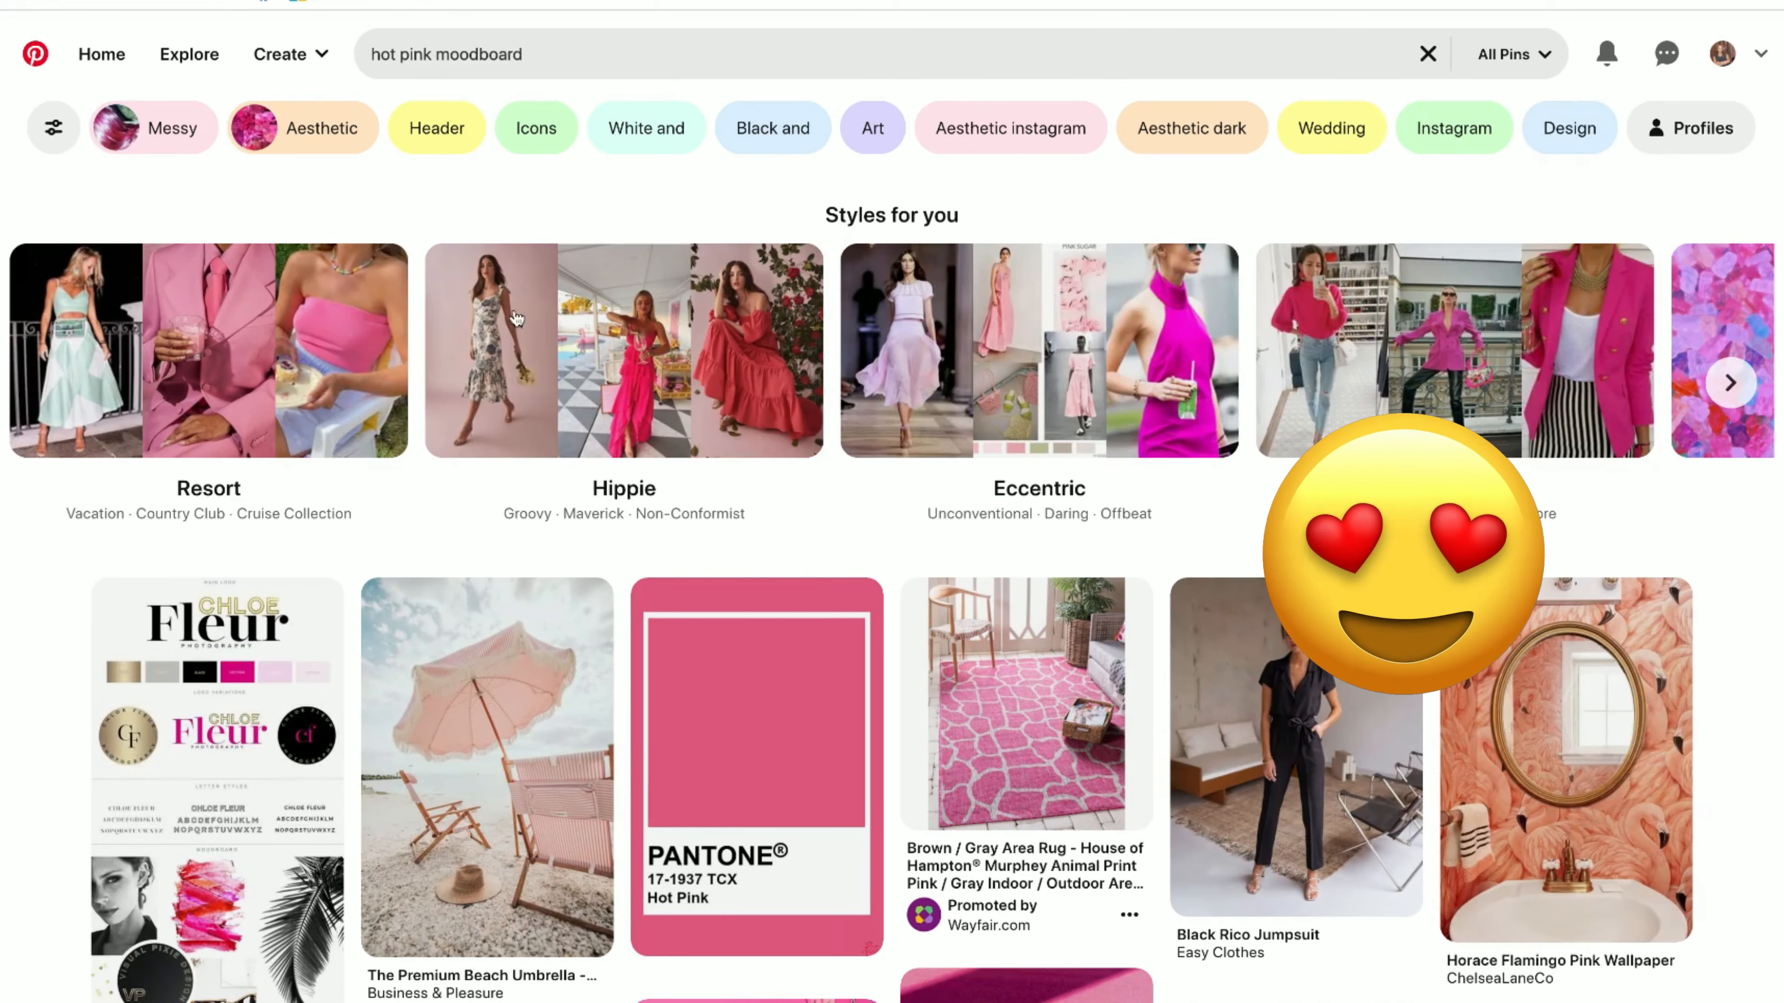
Step: Browse the hot pink moodboard results and open the living room moodboard pin with black, blue and pink swatches
{"action": "scroll", "coordinate": [520, 337], "scroll_direction": "down", "scroll_amount": 9}
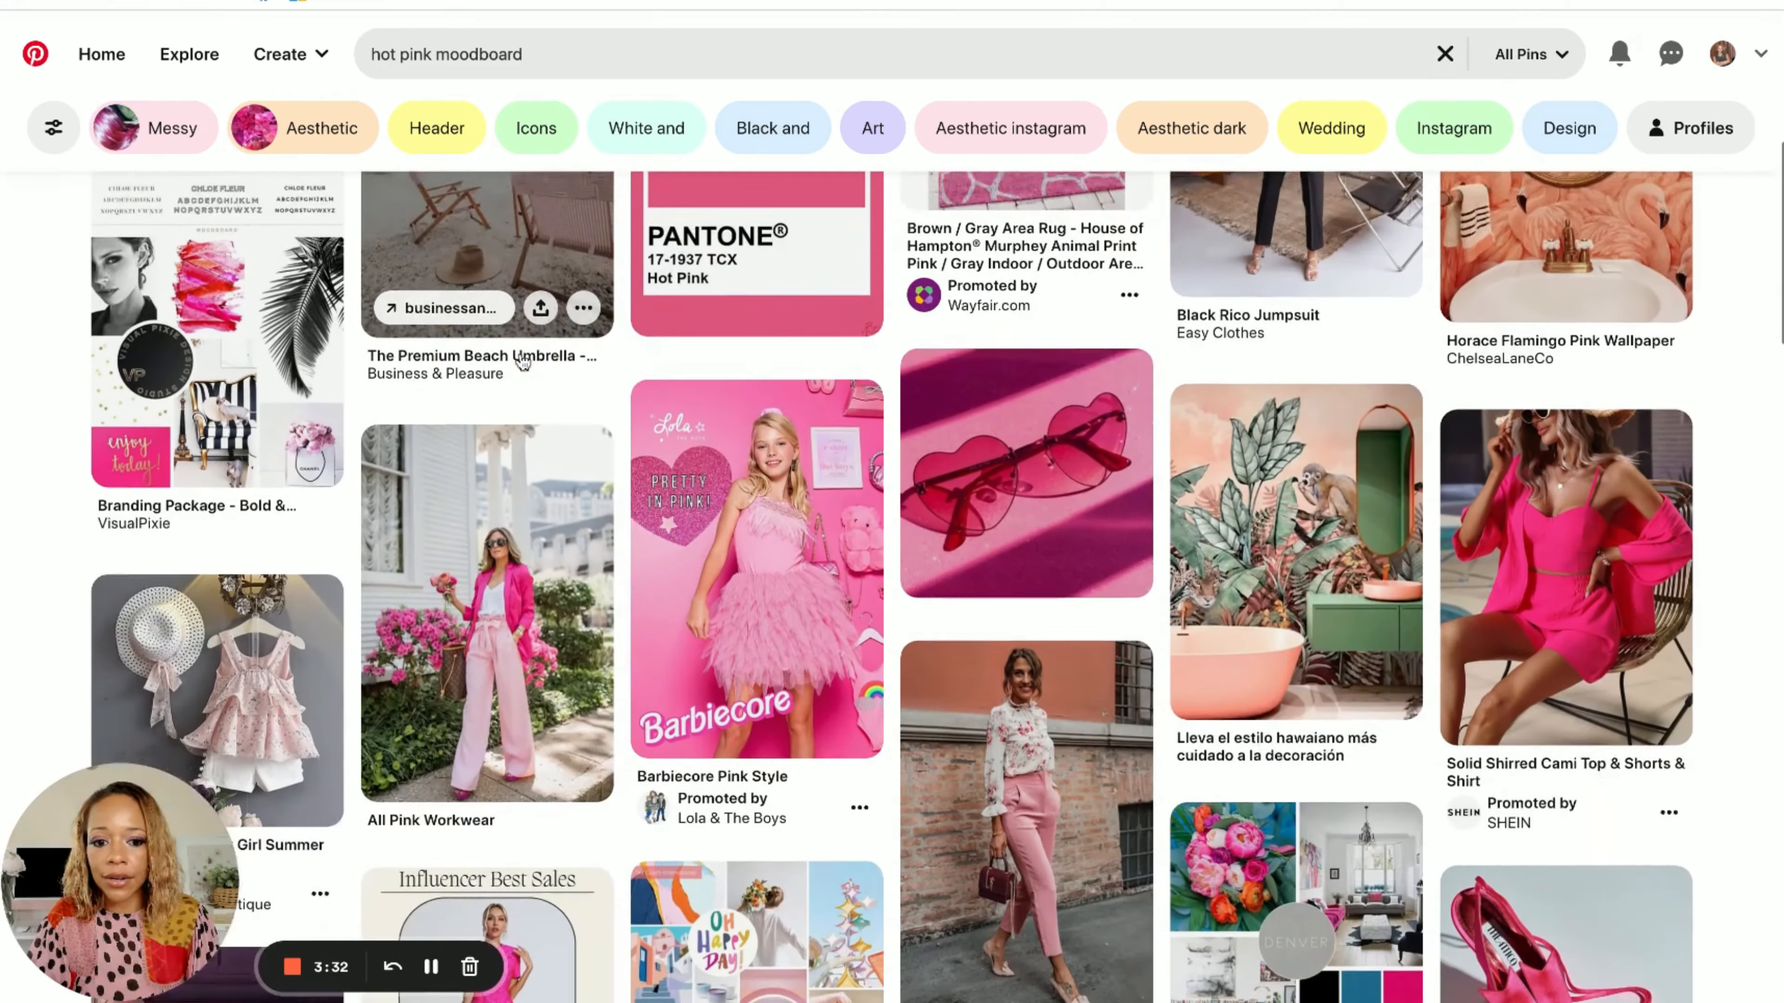
{"action": "scroll", "coordinate": [523, 362], "scroll_direction": "down", "scroll_amount": 1}
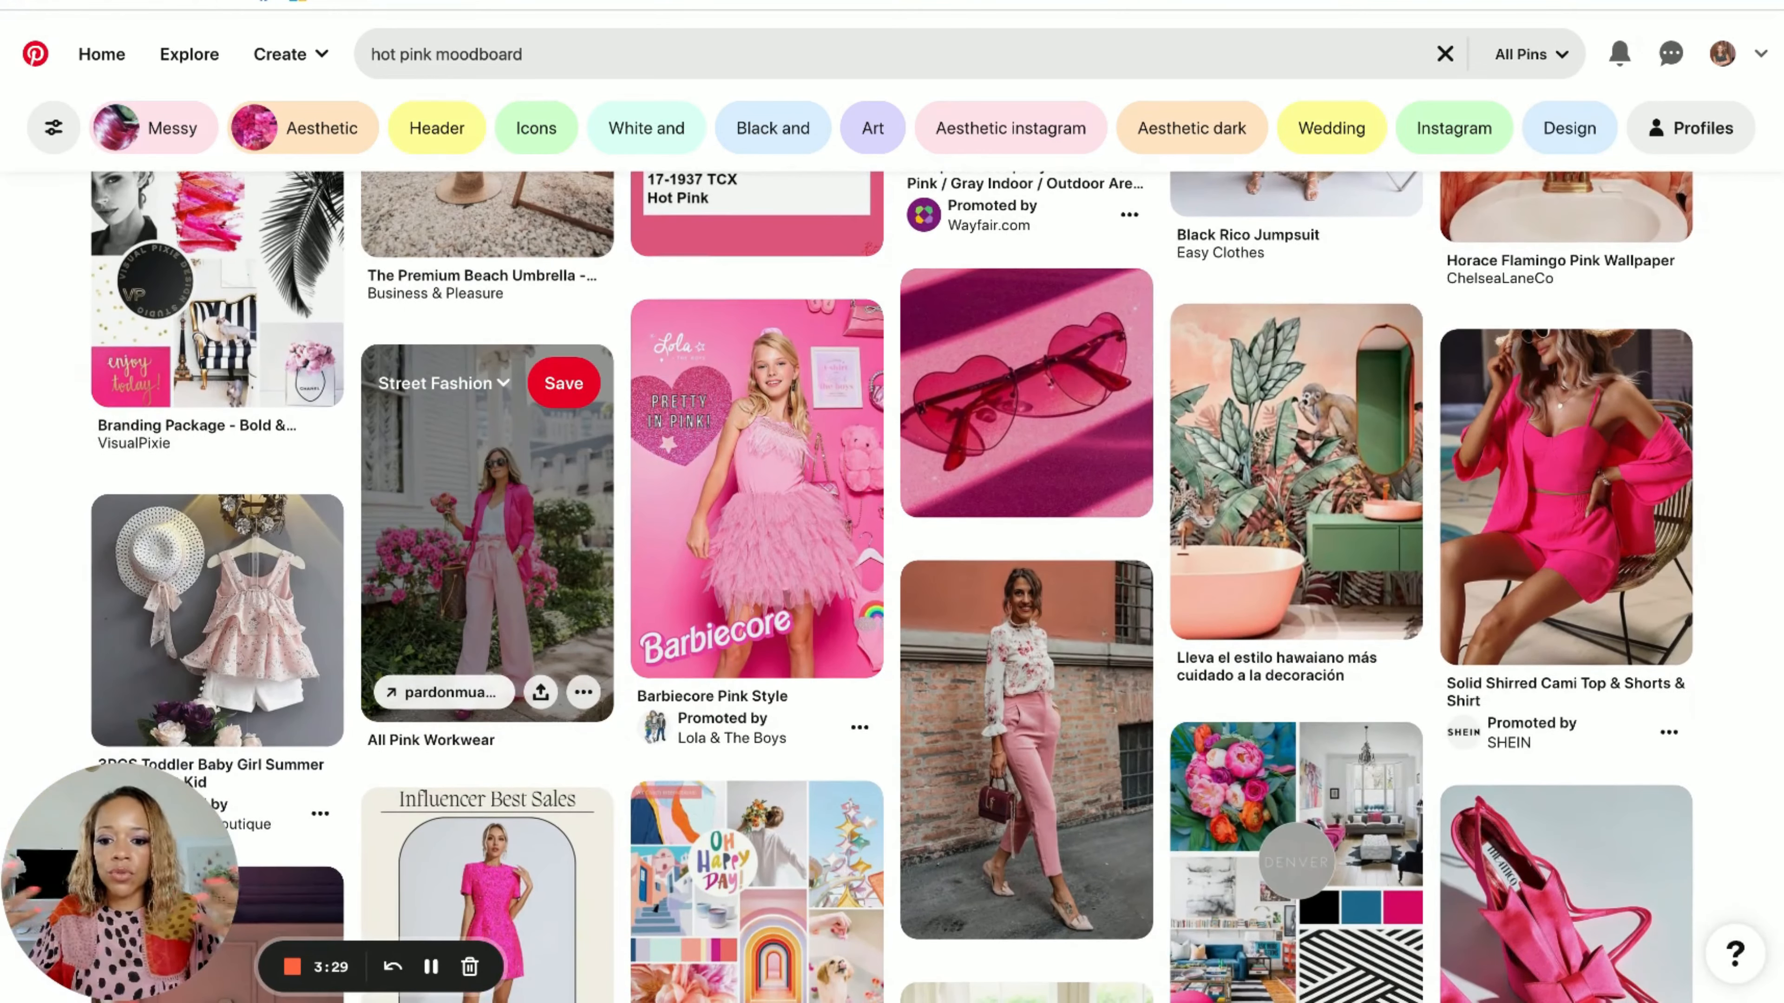
{"action": "scroll", "coordinate": [523, 362], "scroll_direction": "up", "scroll_amount": 9}
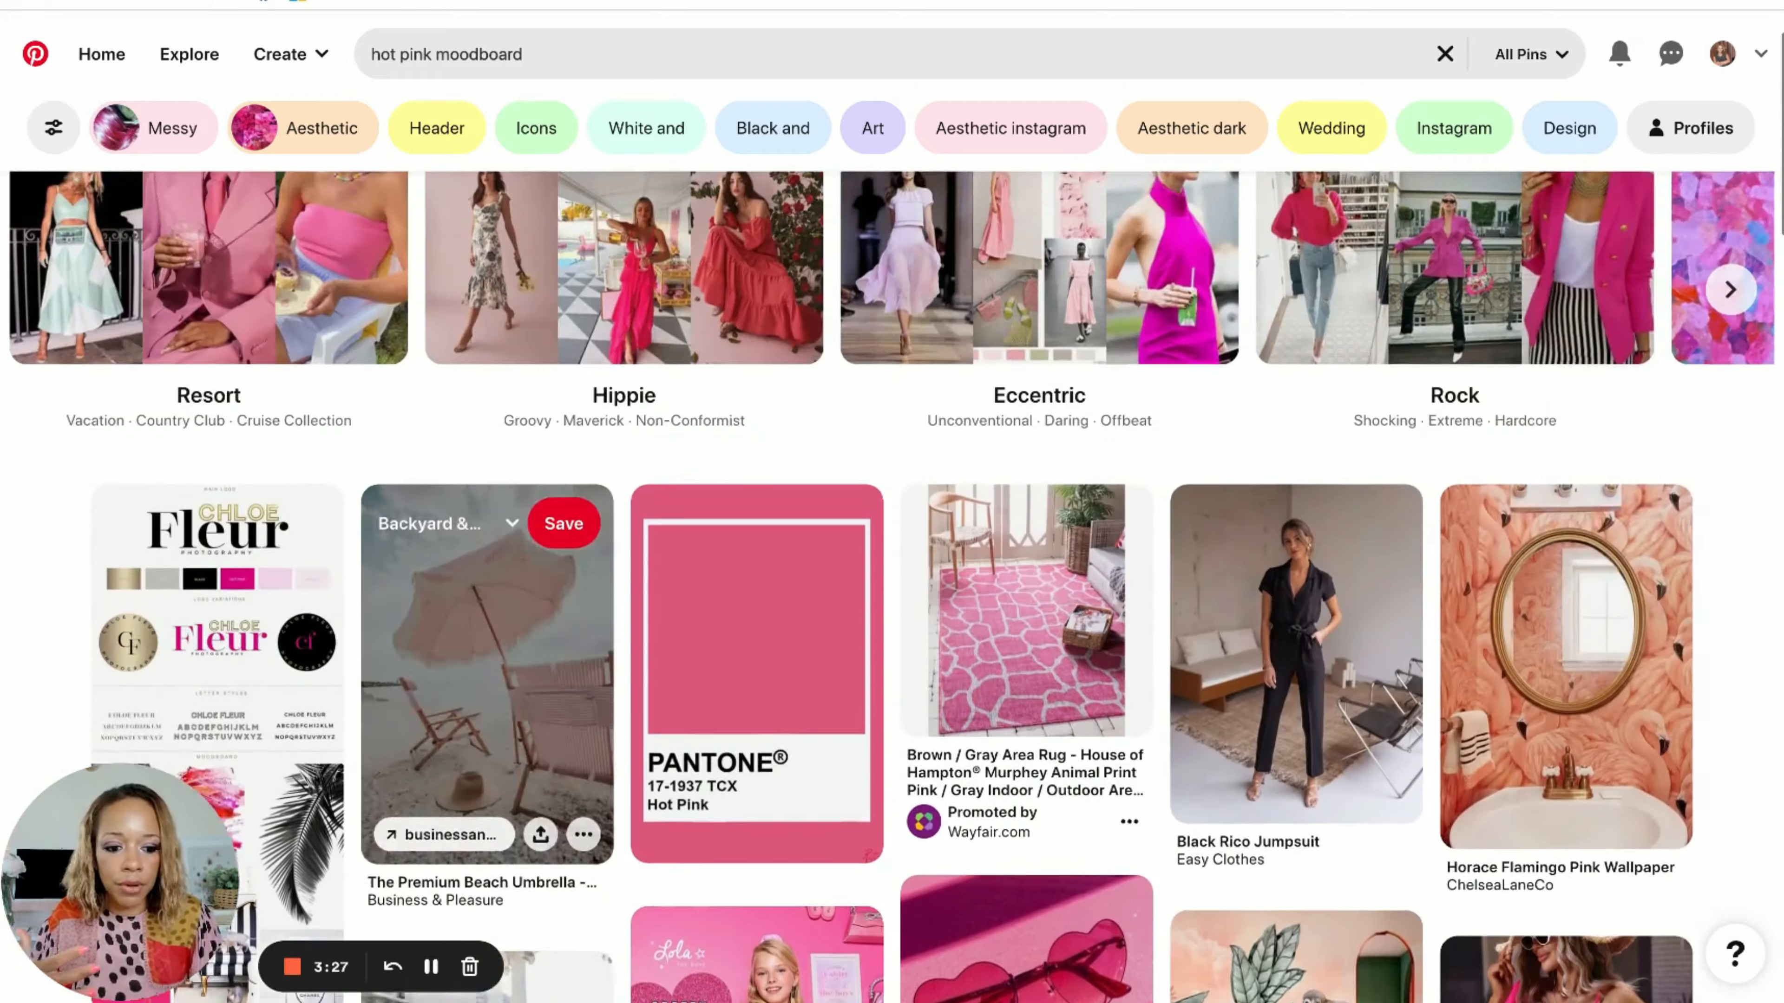
{"action": "scroll", "coordinate": [523, 362], "scroll_direction": "down", "scroll_amount": 16}
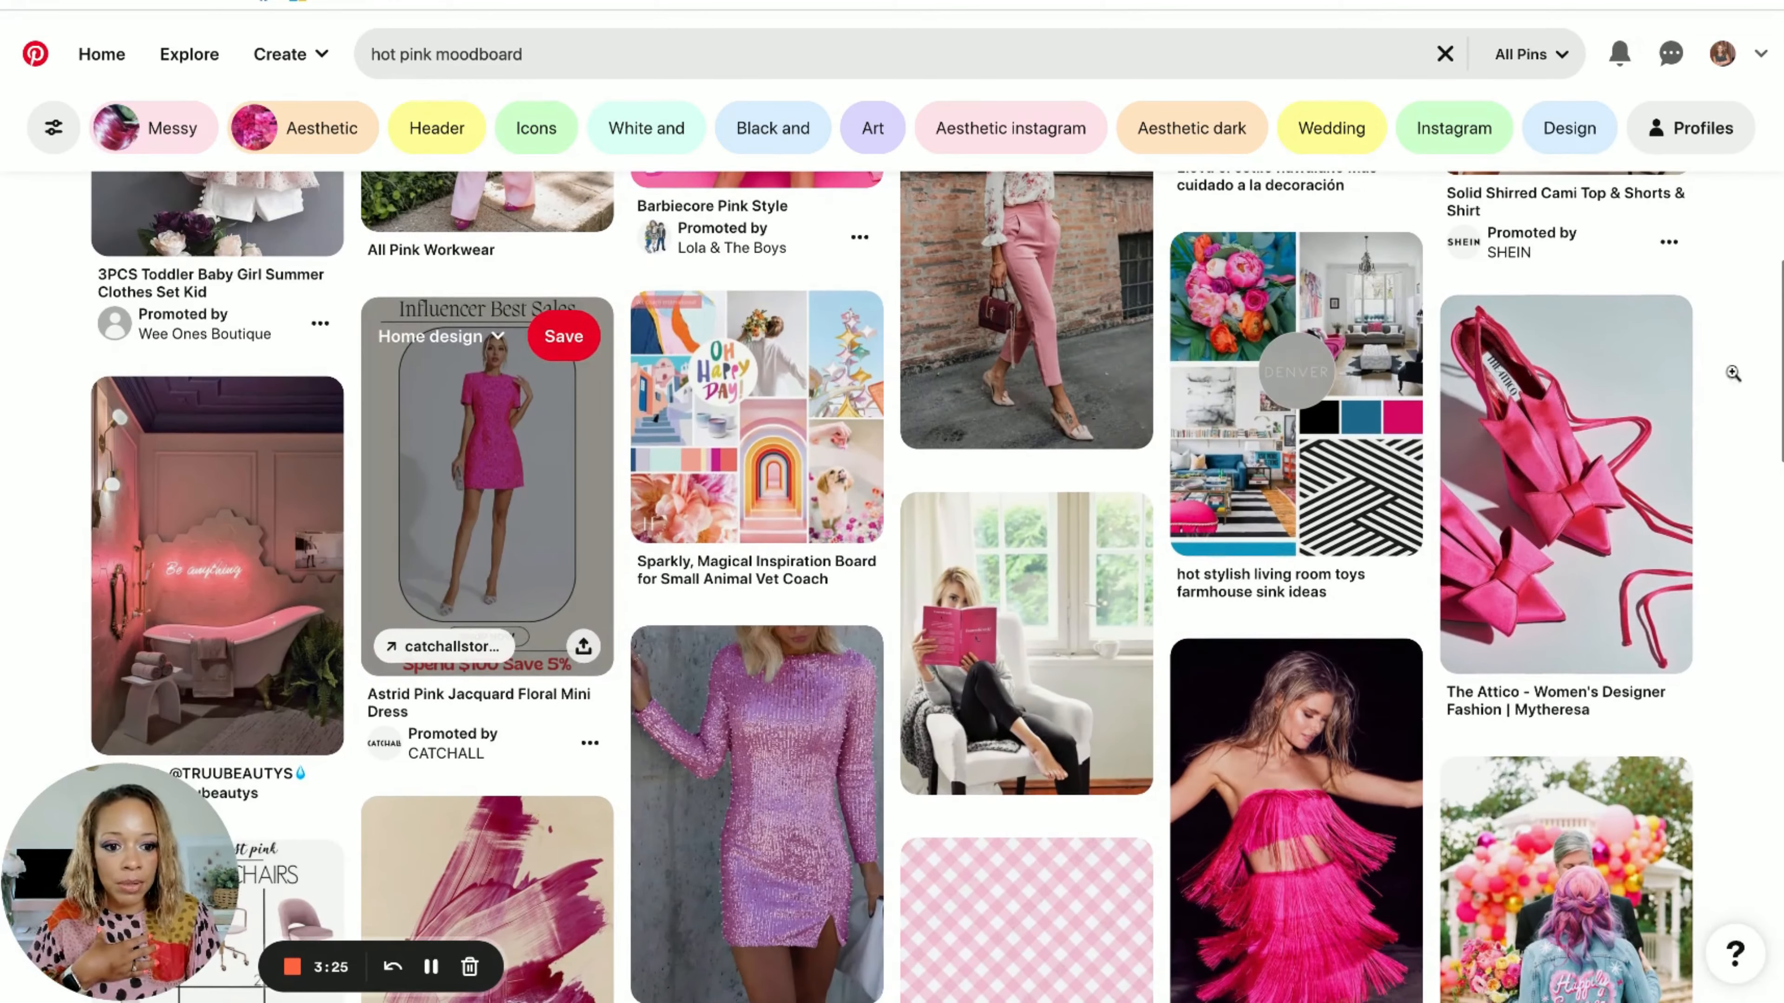
{"action": "left_click", "coordinate": [1375, 475]}
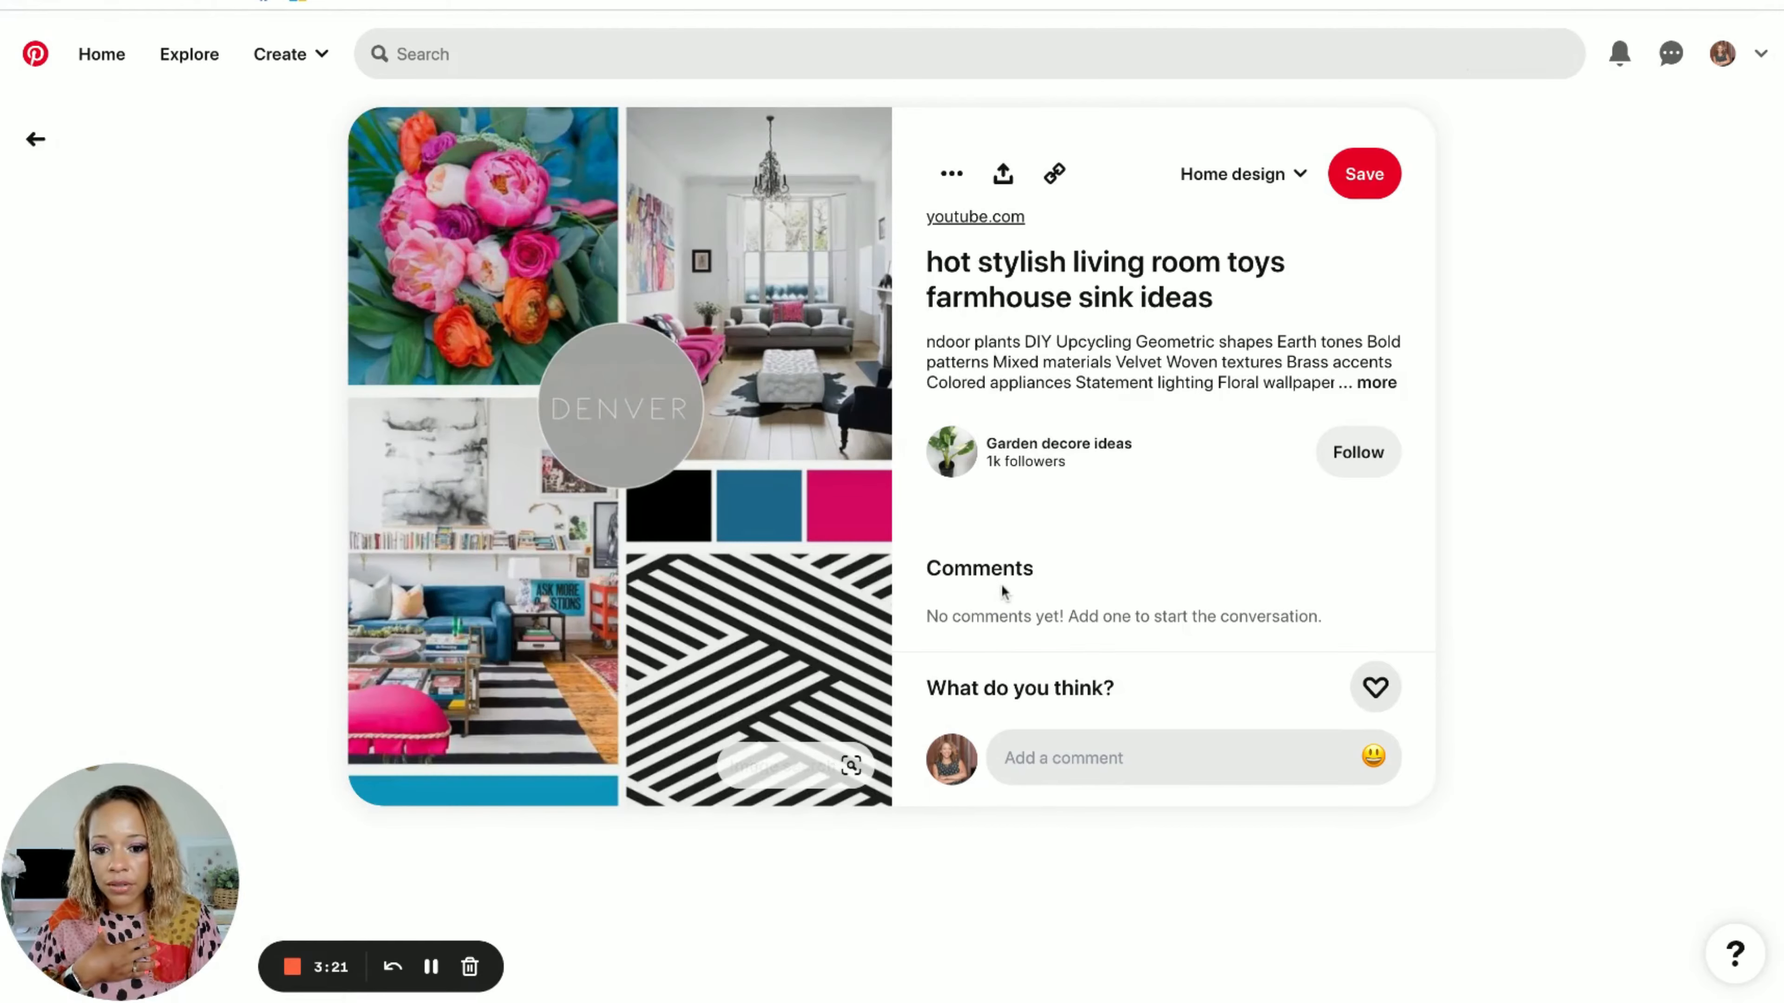
Step: Revisit the living room moodboard pin from the results and open the related Etsy pin of a pink armchair beneath abstract canvases
{"action": "key", "text": "alt+Left"}
{"action": "scroll", "coordinate": [858, 622], "scroll_direction": "up", "scroll_amount": 10}
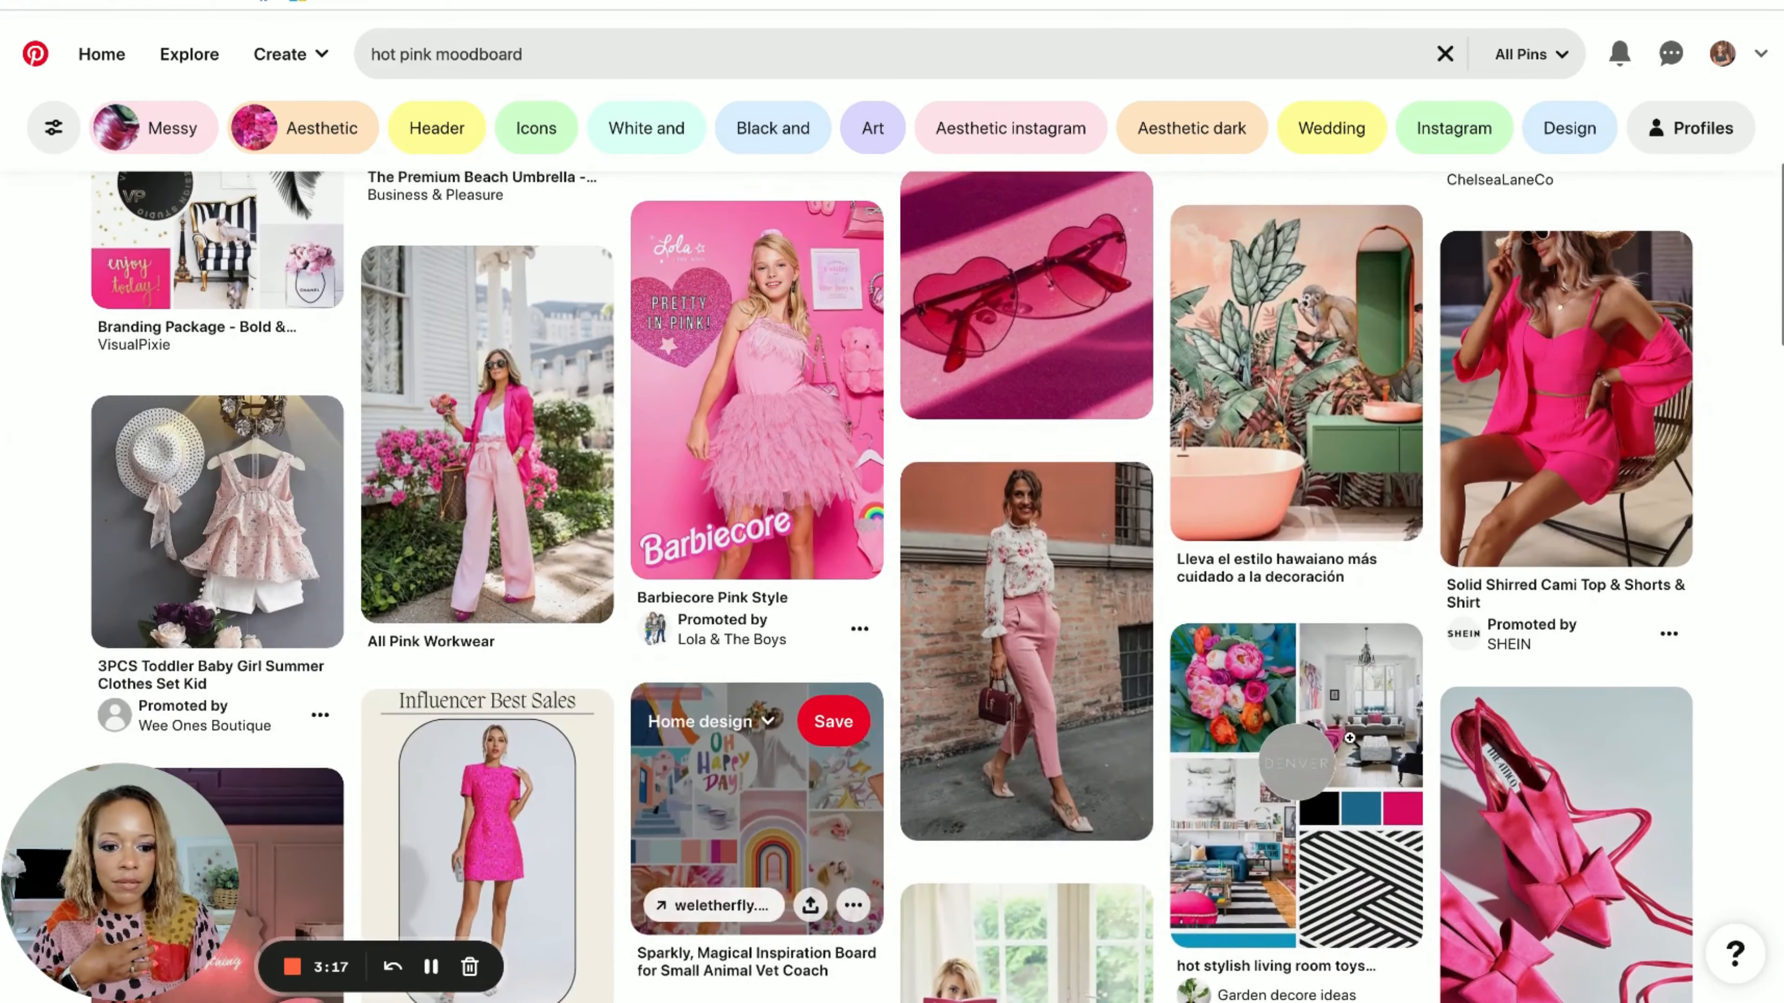
{"action": "left_click", "coordinate": [1181, 731]}
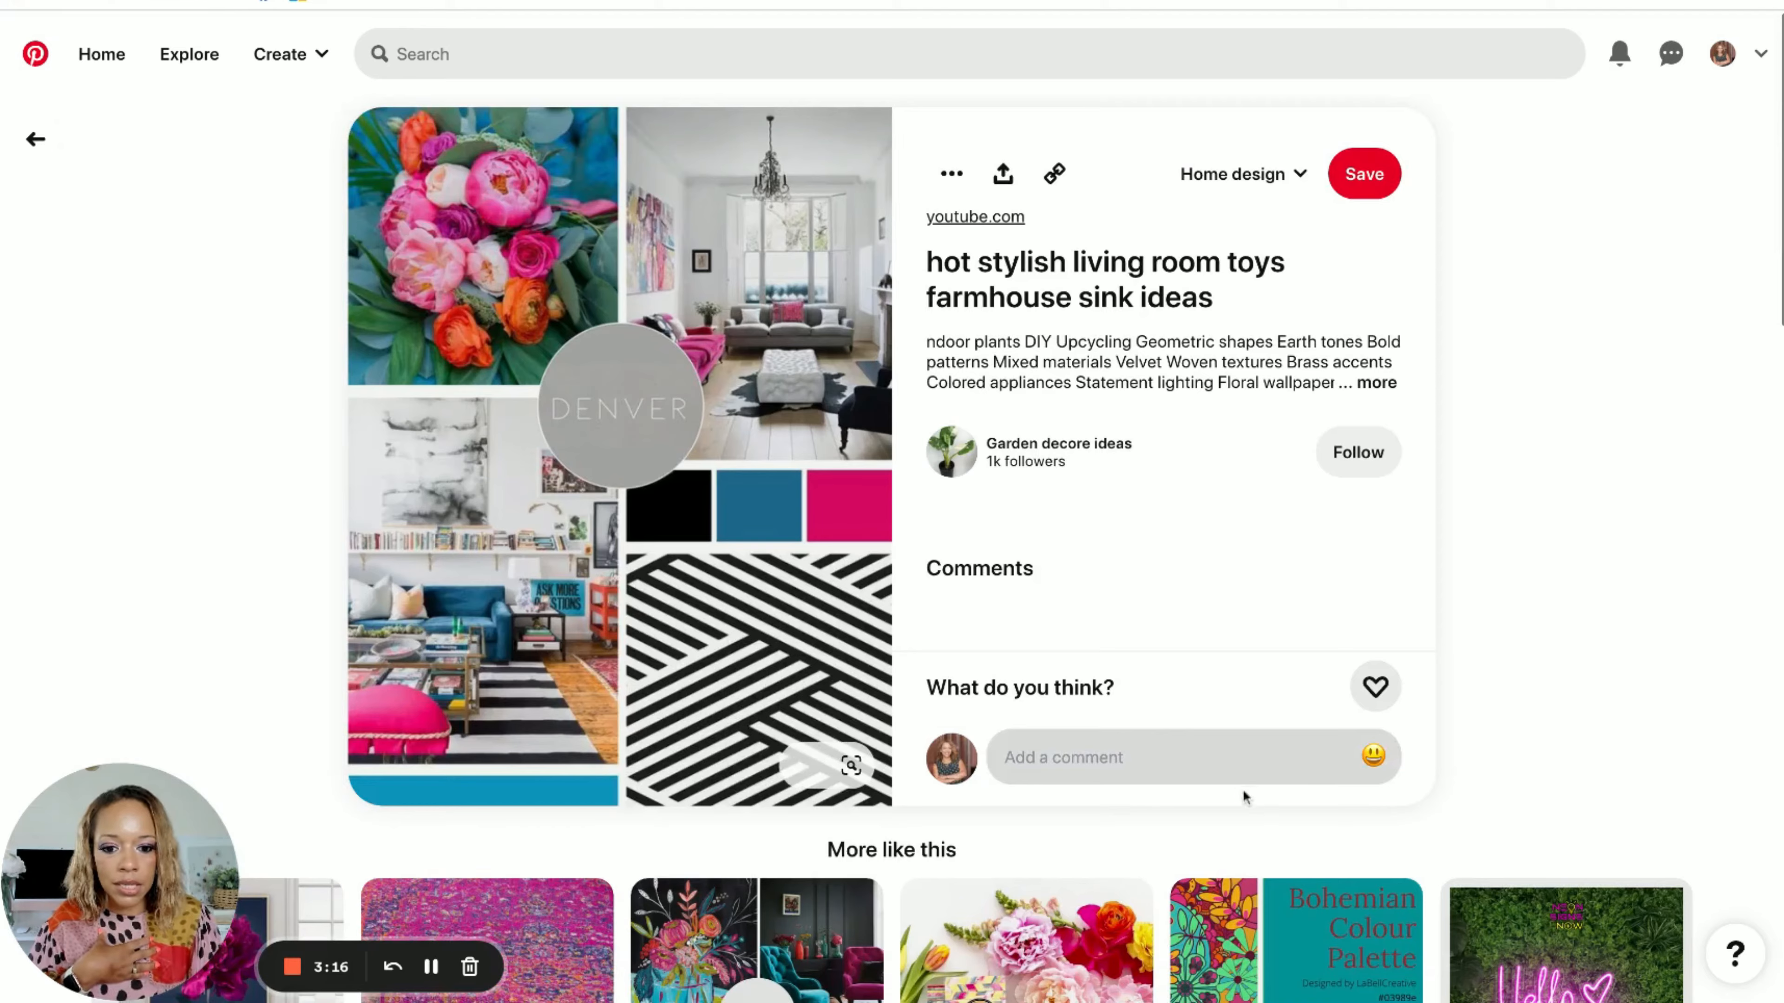
{"action": "scroll", "coordinate": [1180, 730], "scroll_direction": "down", "scroll_amount": 10}
{"action": "scroll", "coordinate": [1181, 731], "scroll_direction": "down", "scroll_amount": 1}
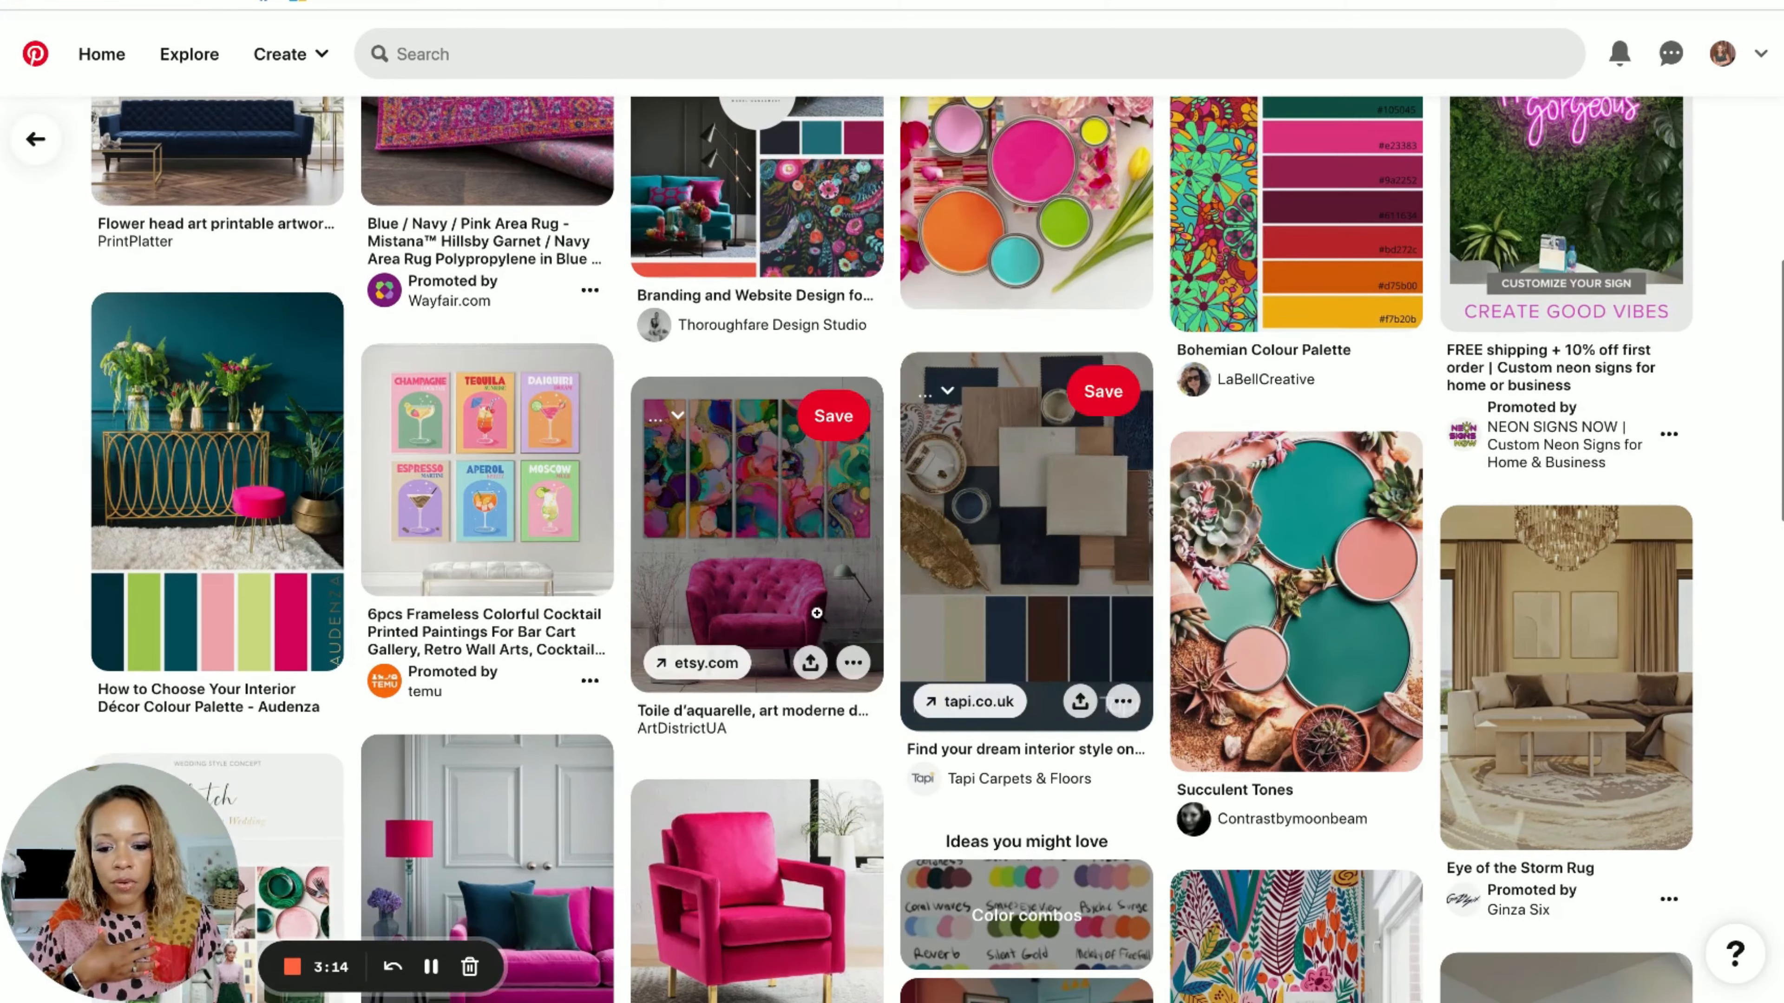
{"action": "left_click", "coordinate": [777, 555]}
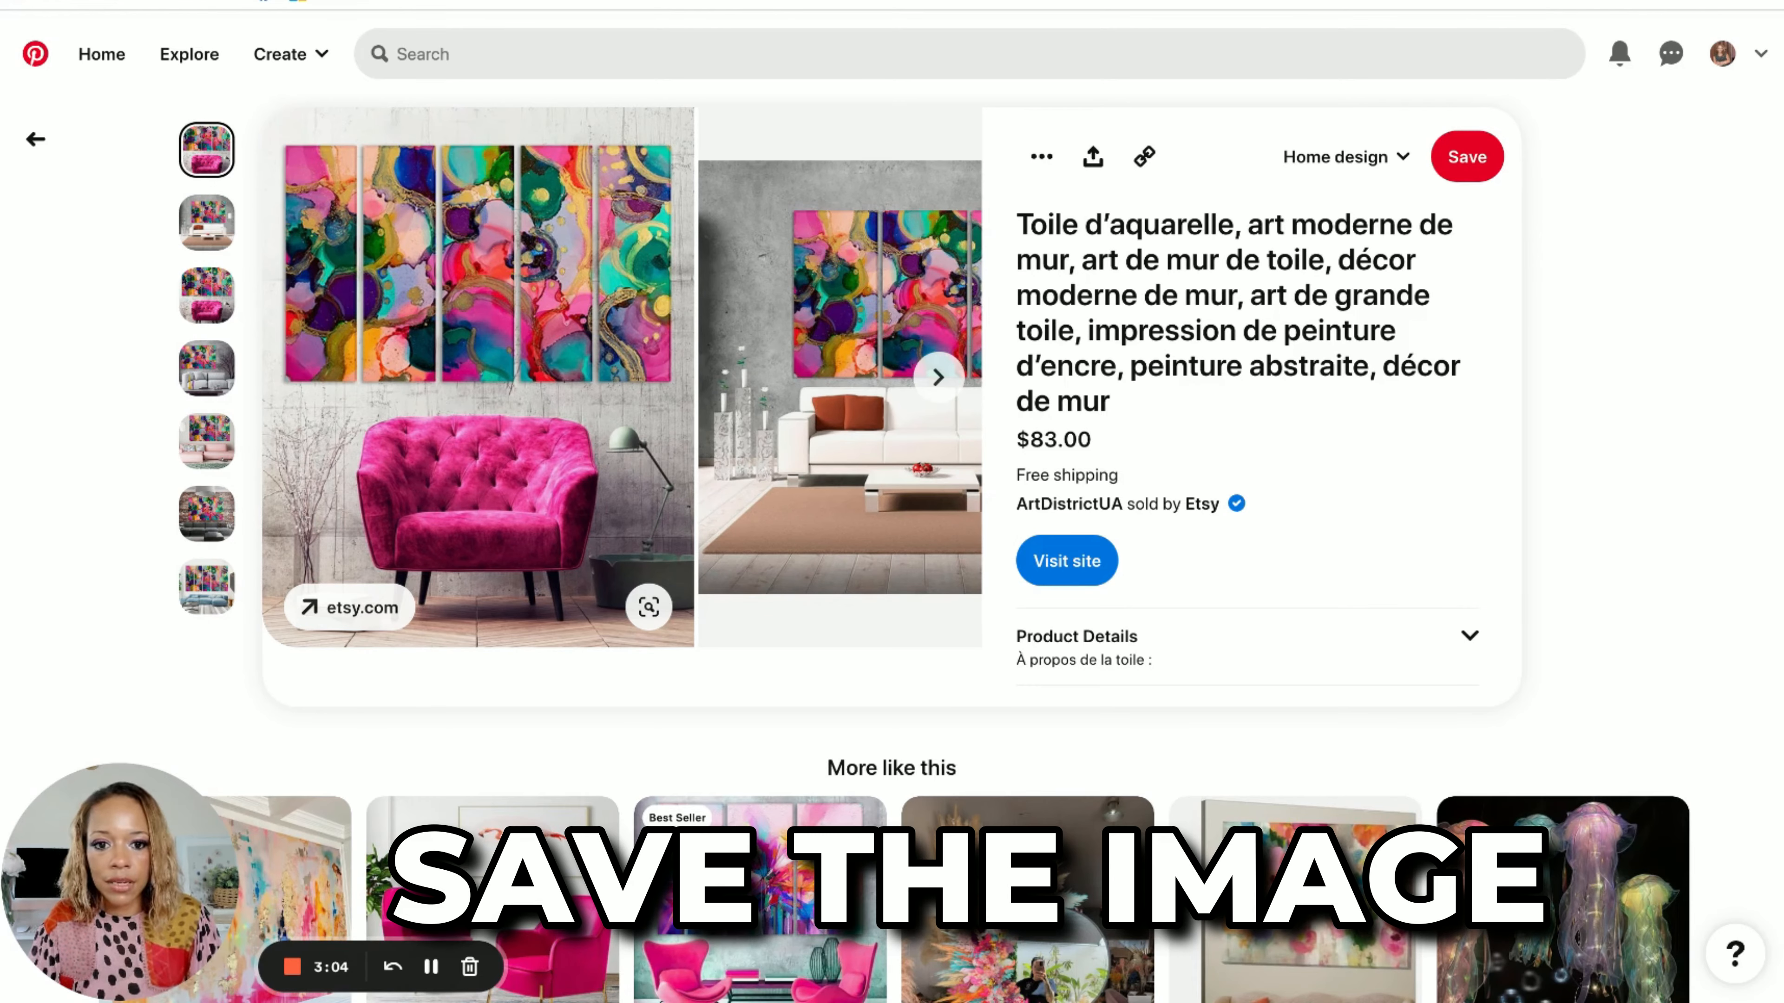
Step: Look through the pins similar to the Etsy artwork and open the Wayfair pin with two hot pink armchairs
{"action": "scroll", "coordinate": [678, 754], "scroll_direction": "down", "scroll_amount": 5}
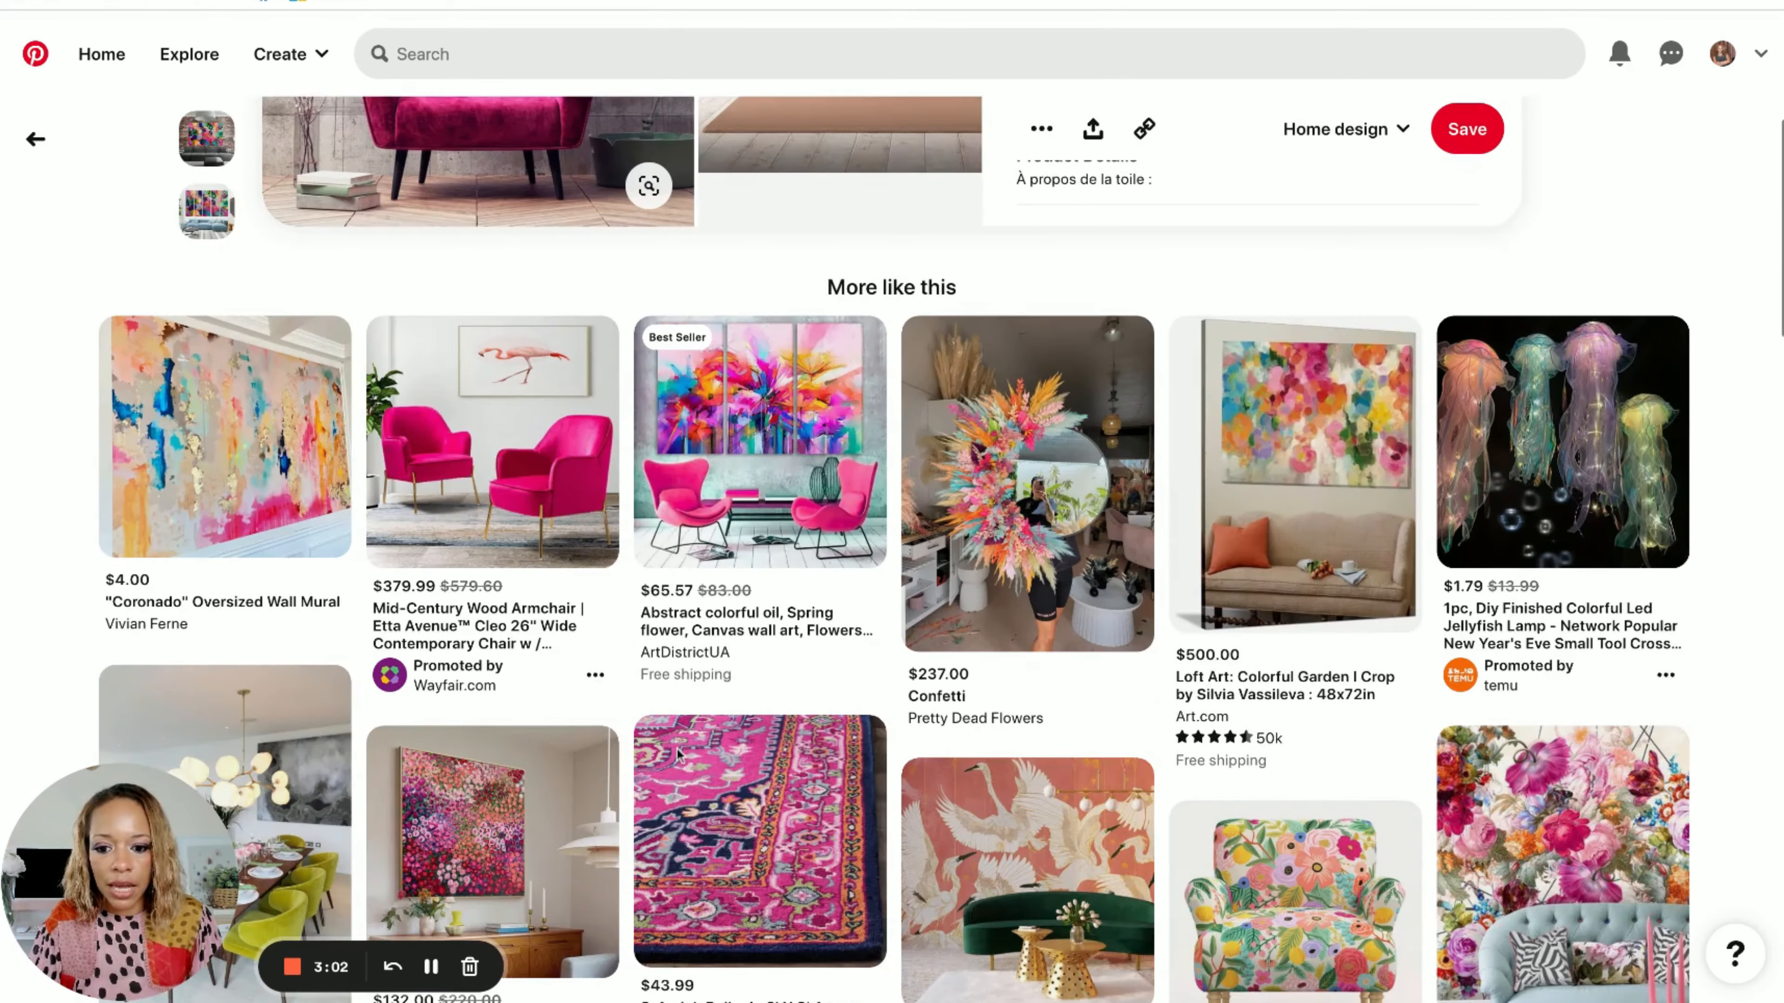
{"action": "scroll", "coordinate": [677, 755], "scroll_direction": "down", "scroll_amount": 5}
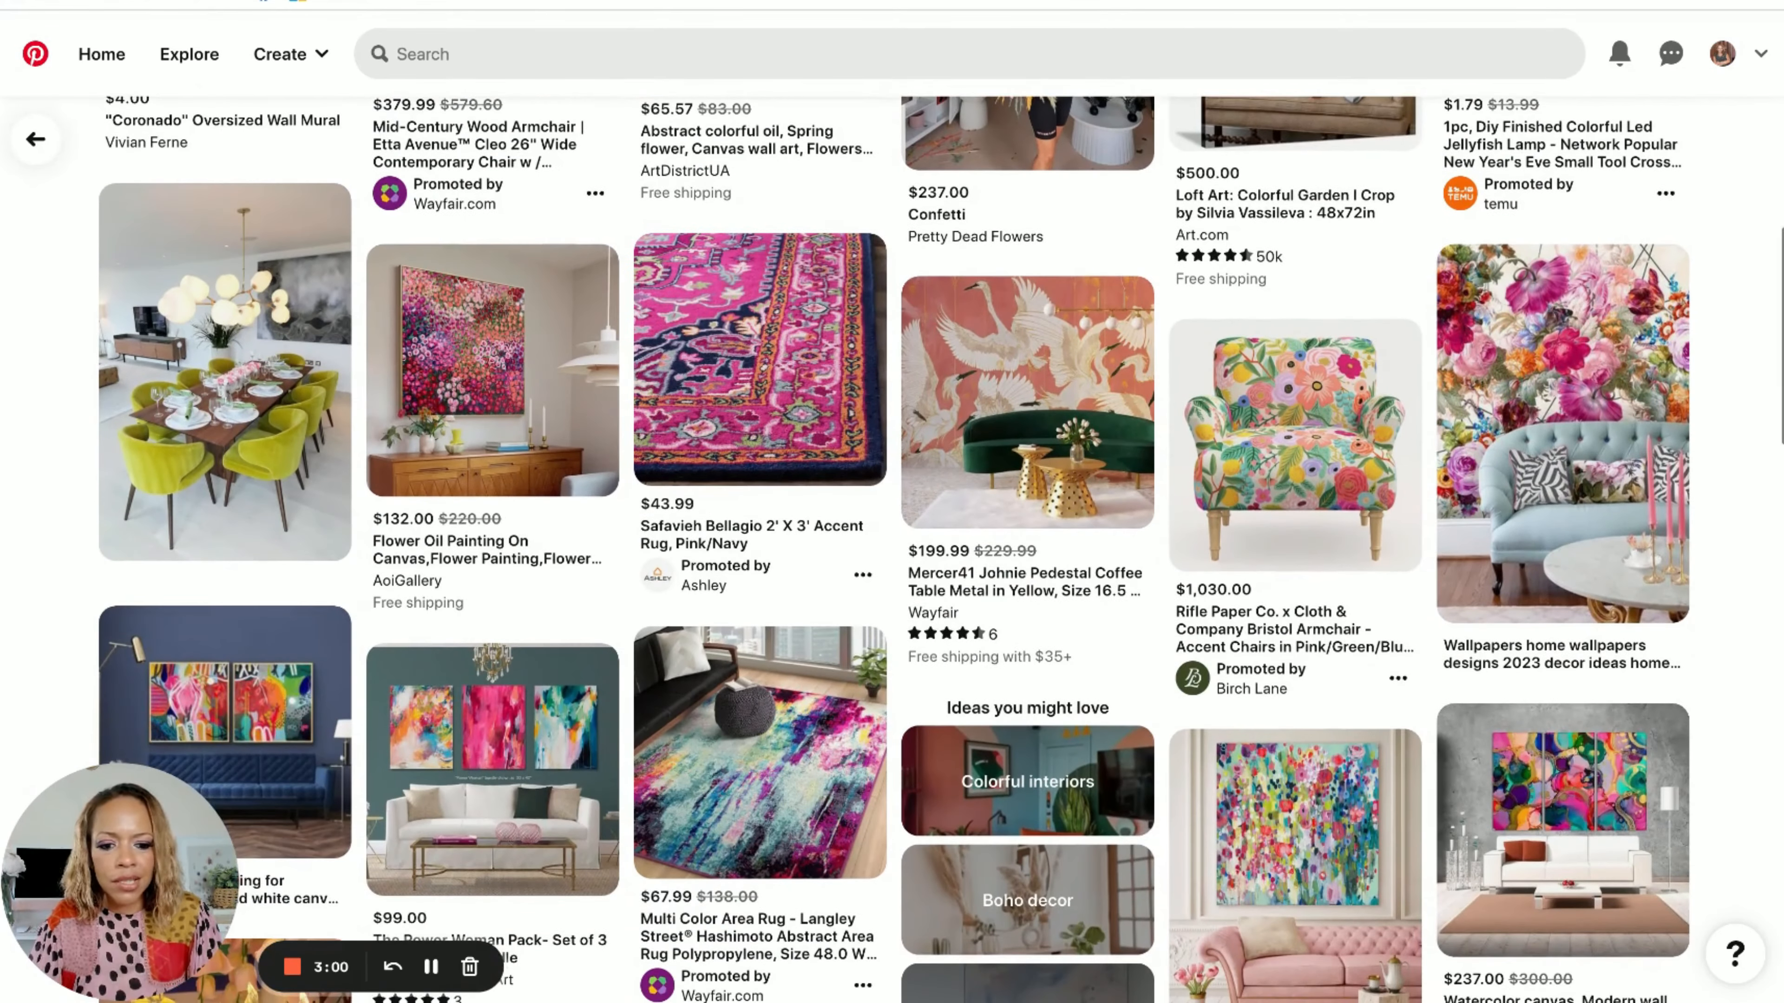
{"action": "scroll", "coordinate": [608, 306], "scroll_direction": "up", "scroll_amount": 6}
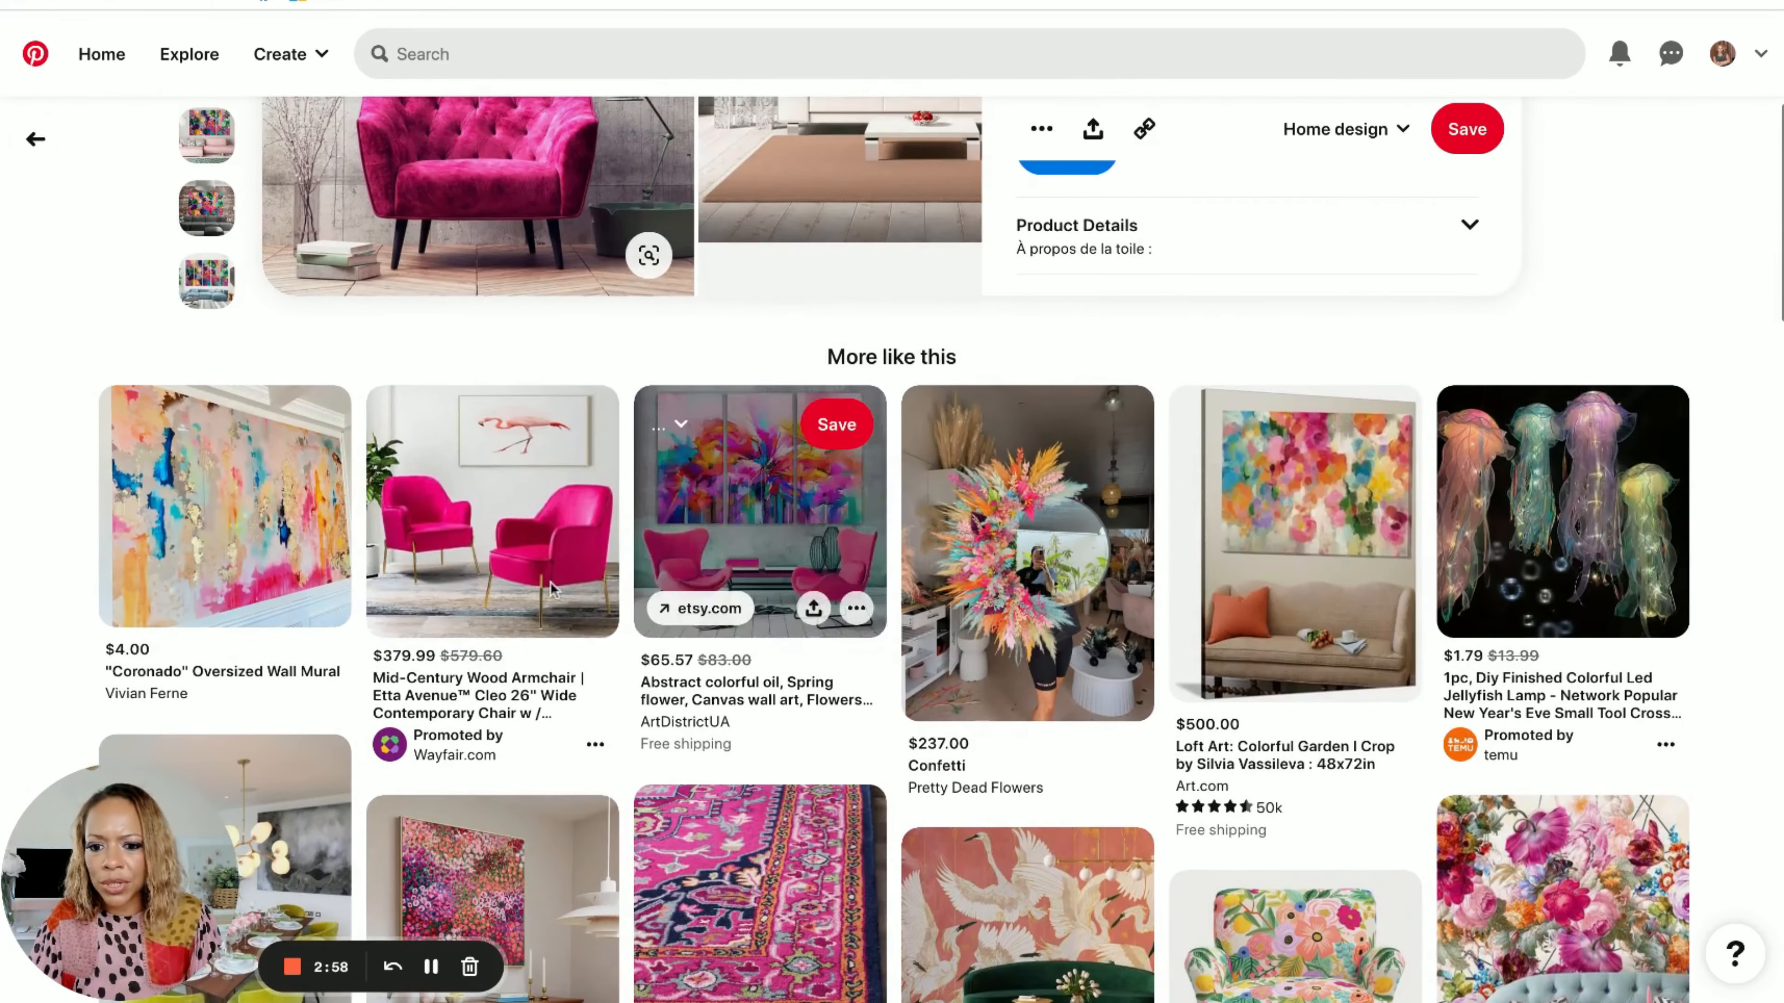
{"action": "left_click", "coordinate": [532, 543]}
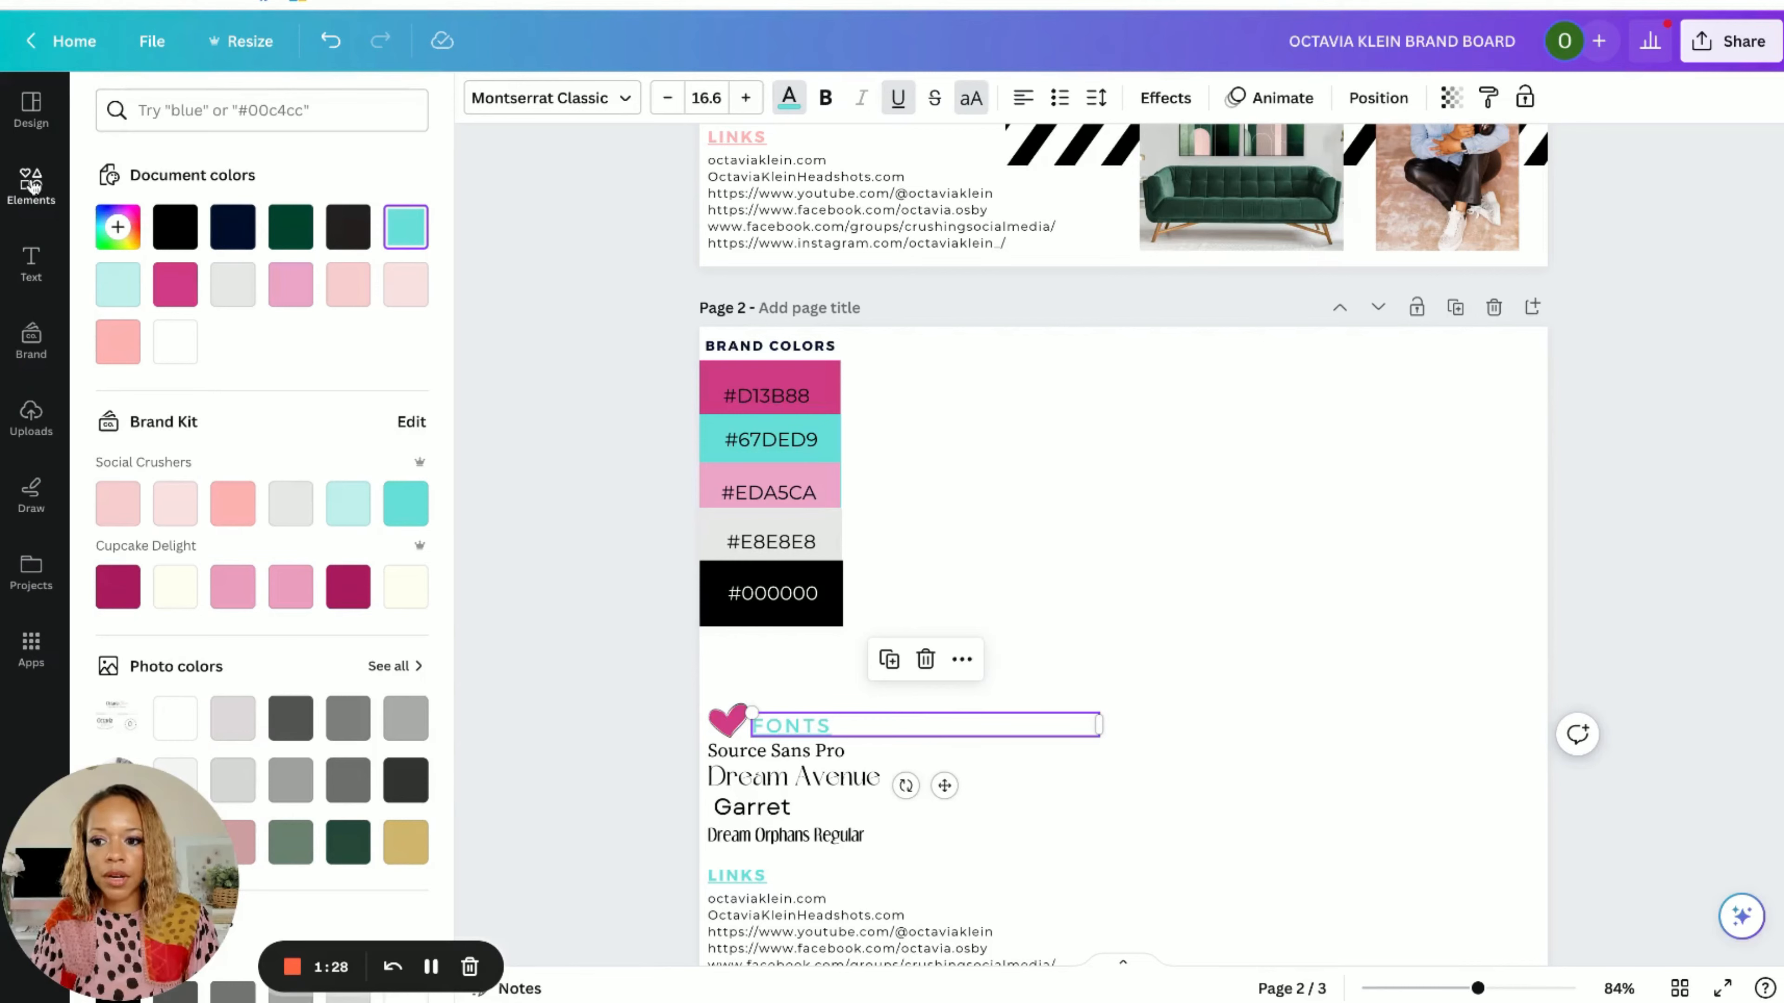
Step: In Canva, add the uploaded vase, pink outfit, armchair and blue paint photos to page 2, shrinking the paint photo into the upper-right corner
{"action": "left_click", "coordinate": [31, 416]}
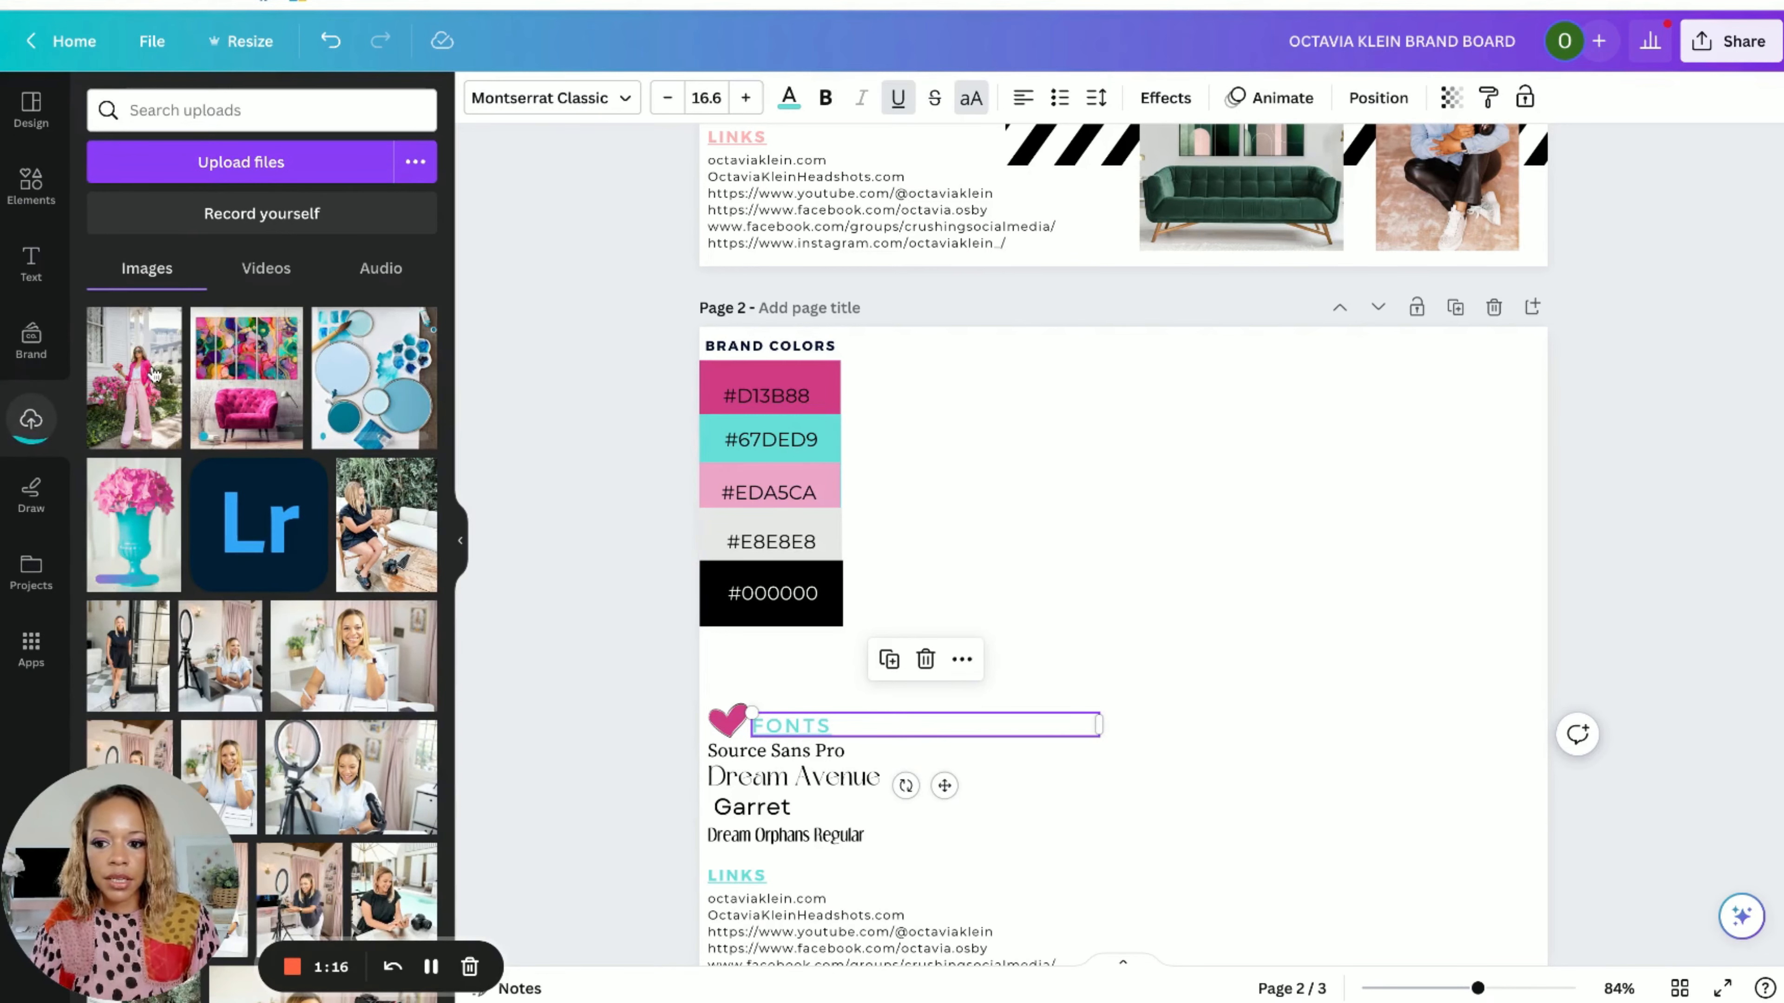
{"action": "left_click", "coordinate": [143, 467]}
{"action": "left_click", "coordinate": [134, 397]}
{"action": "left_click", "coordinate": [241, 384]}
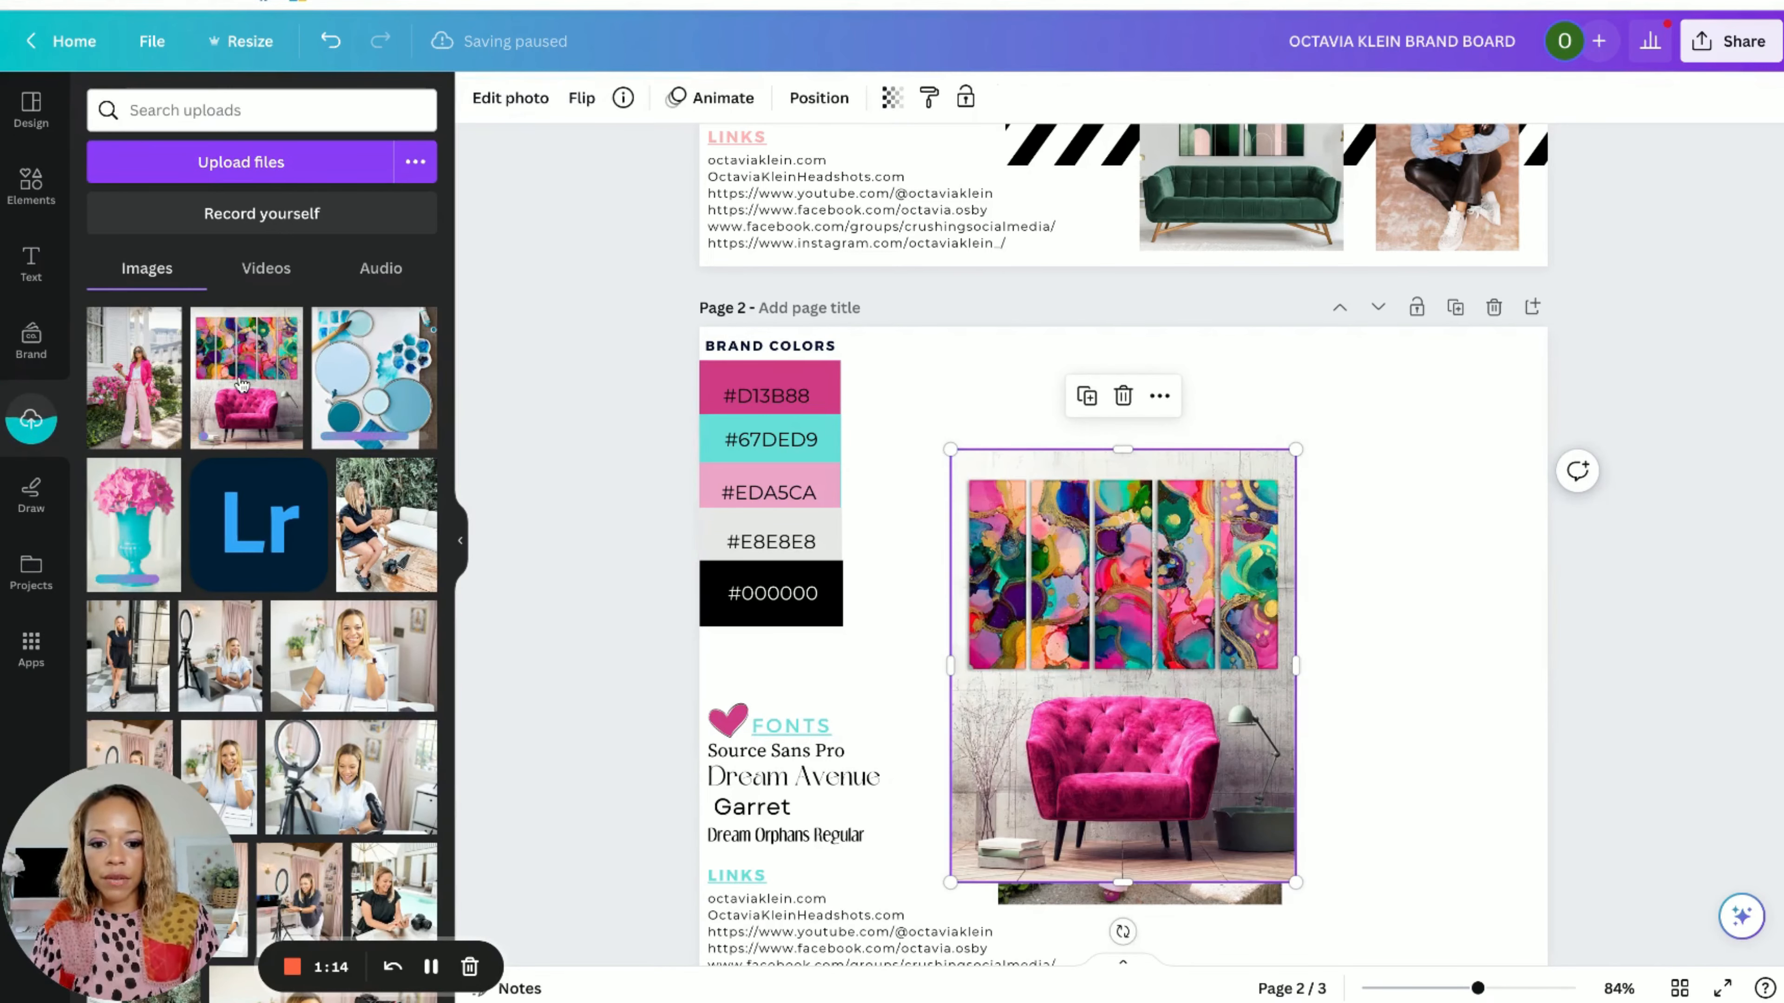
{"action": "mouse_move", "coordinate": [339, 388]}
{"action": "left_mouse_down"}
{"action": "mouse_move", "coordinate": [1006, 508]}
{"action": "mouse_move", "coordinate": [1170, 590]}
{"action": "left_mouse_up"}
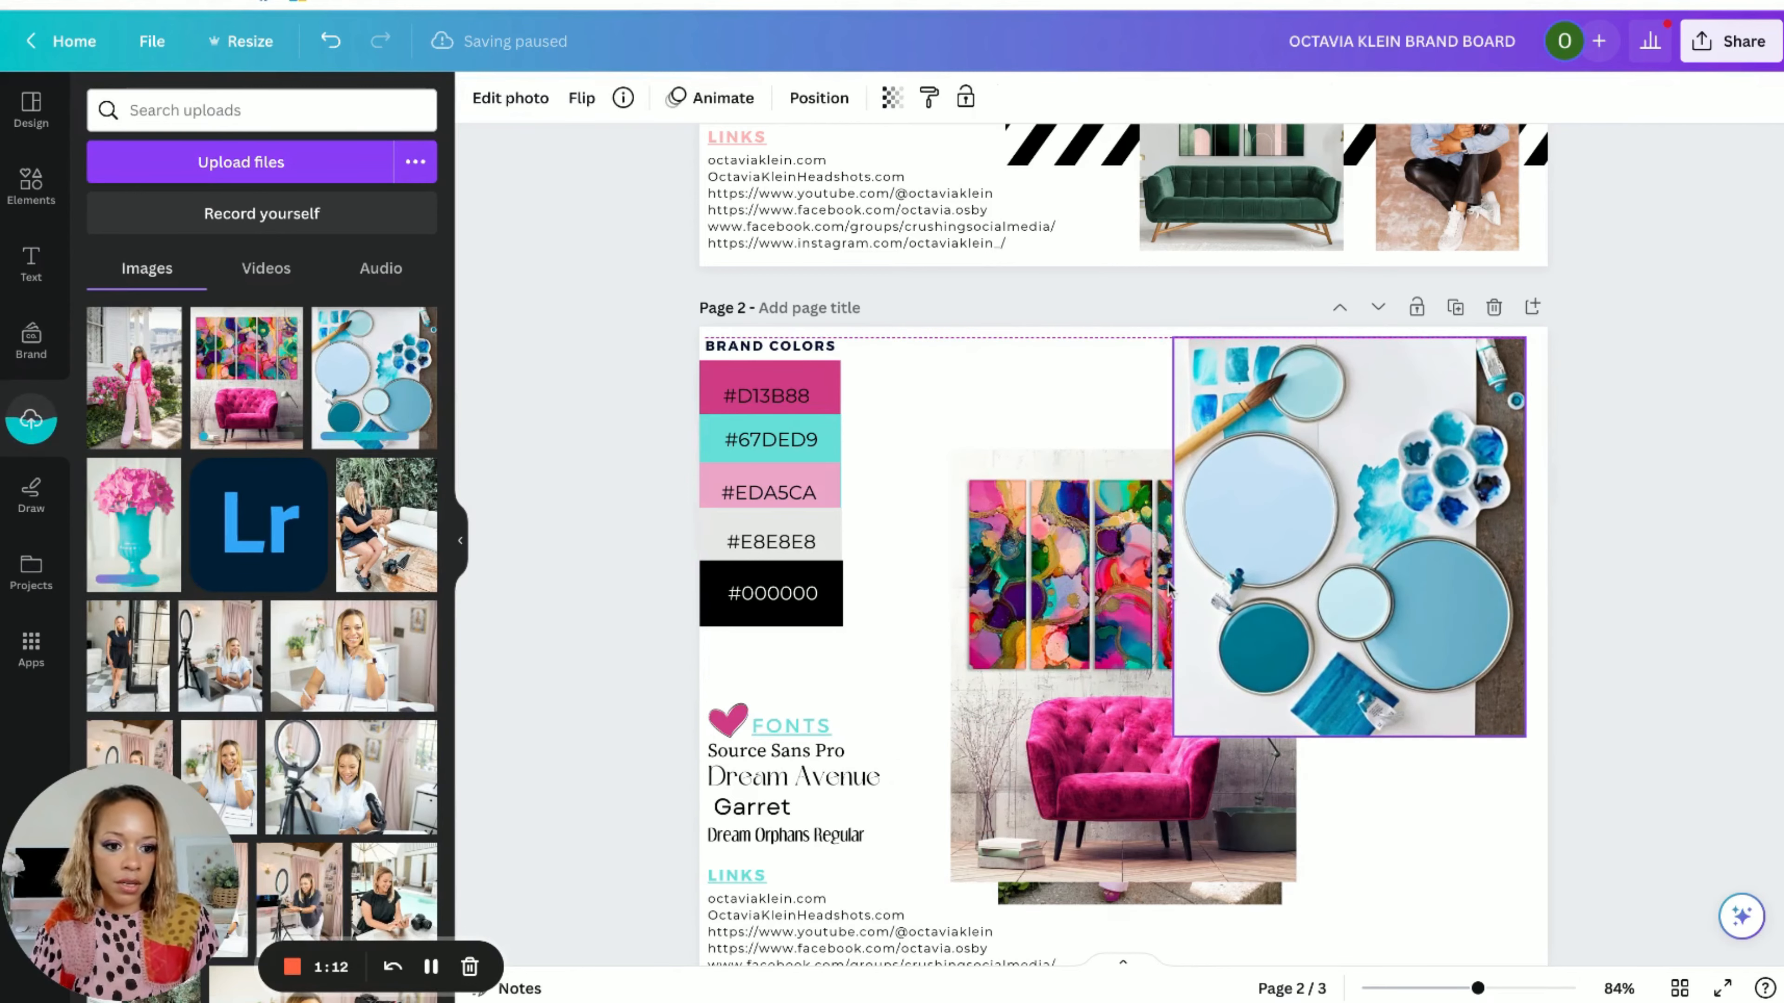
{"action": "left_click_drag", "start_coordinate": [1172, 736], "coordinate": [1269, 625]}
Step: Shrink the pink armchair photo and place it beneath the blue paint photo on page 2
{"action": "left_click", "coordinate": [961, 499]}
{"action": "mouse_move", "coordinate": [961, 499]}
{"action": "left_mouse_down"}
{"action": "mouse_move", "coordinate": [1152, 626]}
{"action": "mouse_move", "coordinate": [1169, 587]}
{"action": "left_mouse_up"}
{"action": "scroll", "coordinate": [1149, 365], "scroll_direction": "down", "scroll_amount": 3}
{"action": "left_click_drag", "start_coordinate": [1155, 374], "coordinate": [1230, 467]}
{"action": "left_click_drag", "start_coordinate": [1351, 514], "coordinate": [1386, 524]}
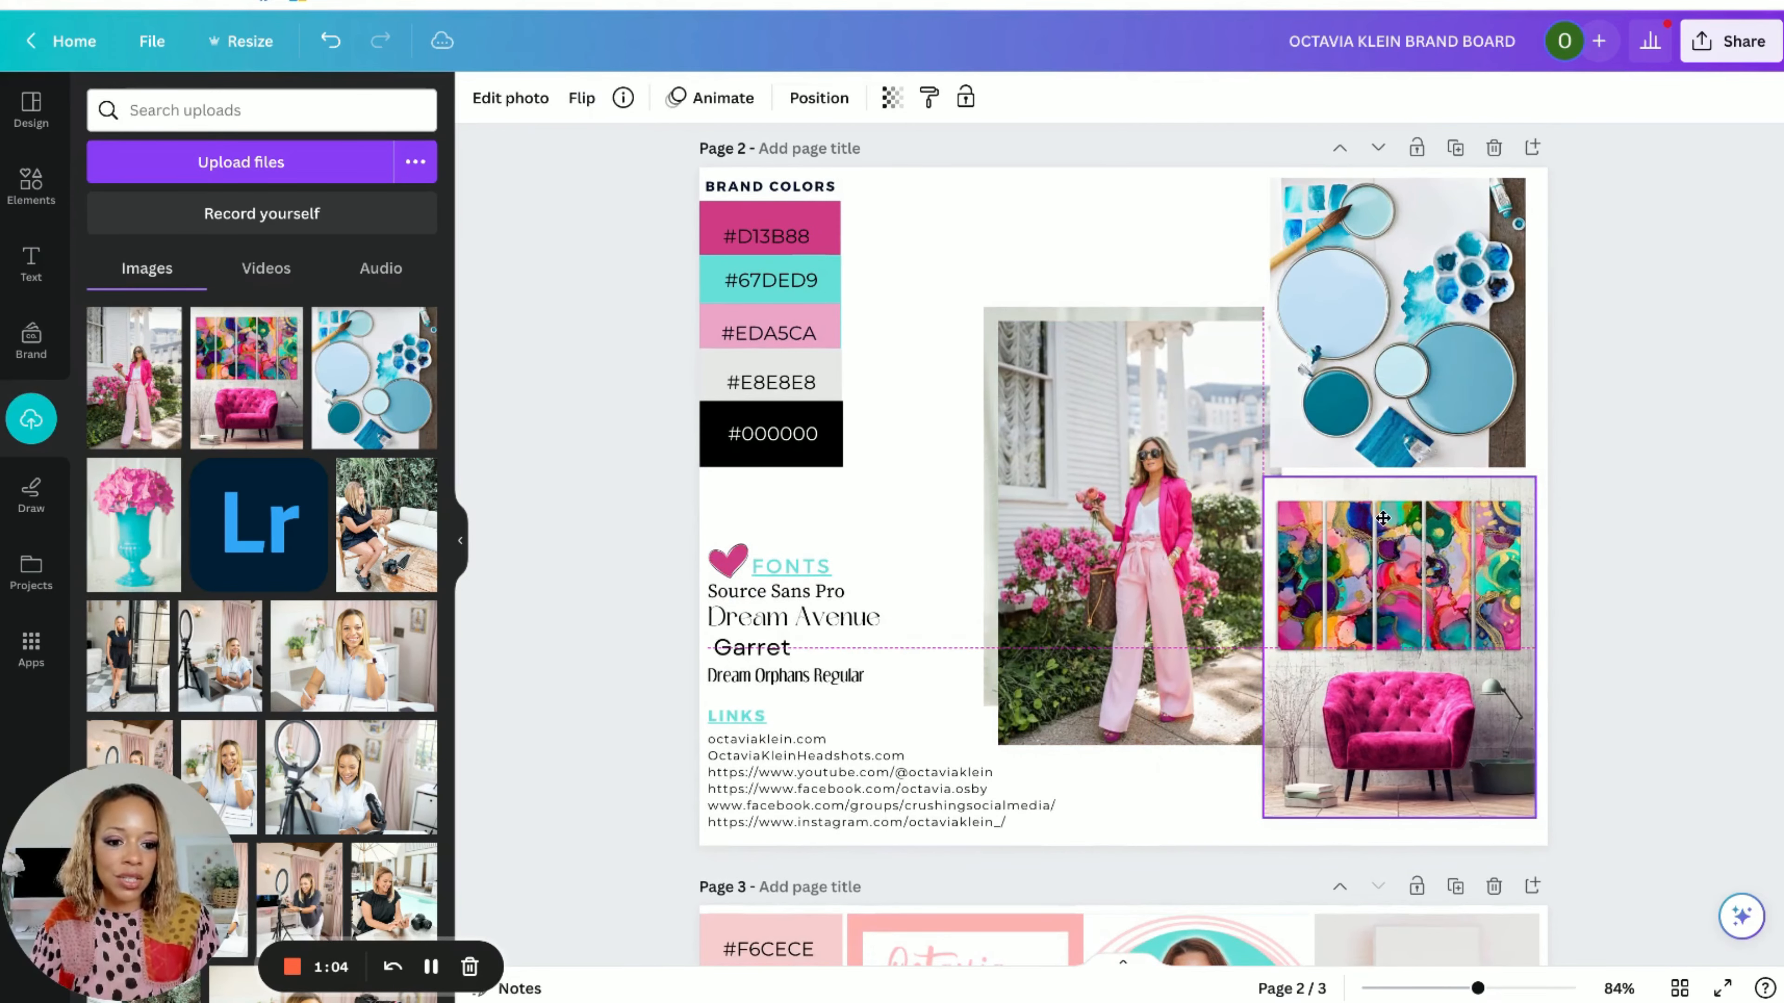
Step: Shrink the pink outfit and turquoise vase photos, placing the outfit beside the paint photo and the vase beside the armchair
{"action": "left_click", "coordinate": [1226, 443]}
{"action": "left_click_drag", "start_coordinate": [1237, 354], "coordinate": [1200, 212]}
{"action": "left_click_drag", "start_coordinate": [962, 603], "coordinate": [1032, 626]}
{"action": "left_click", "coordinate": [1019, 522]}
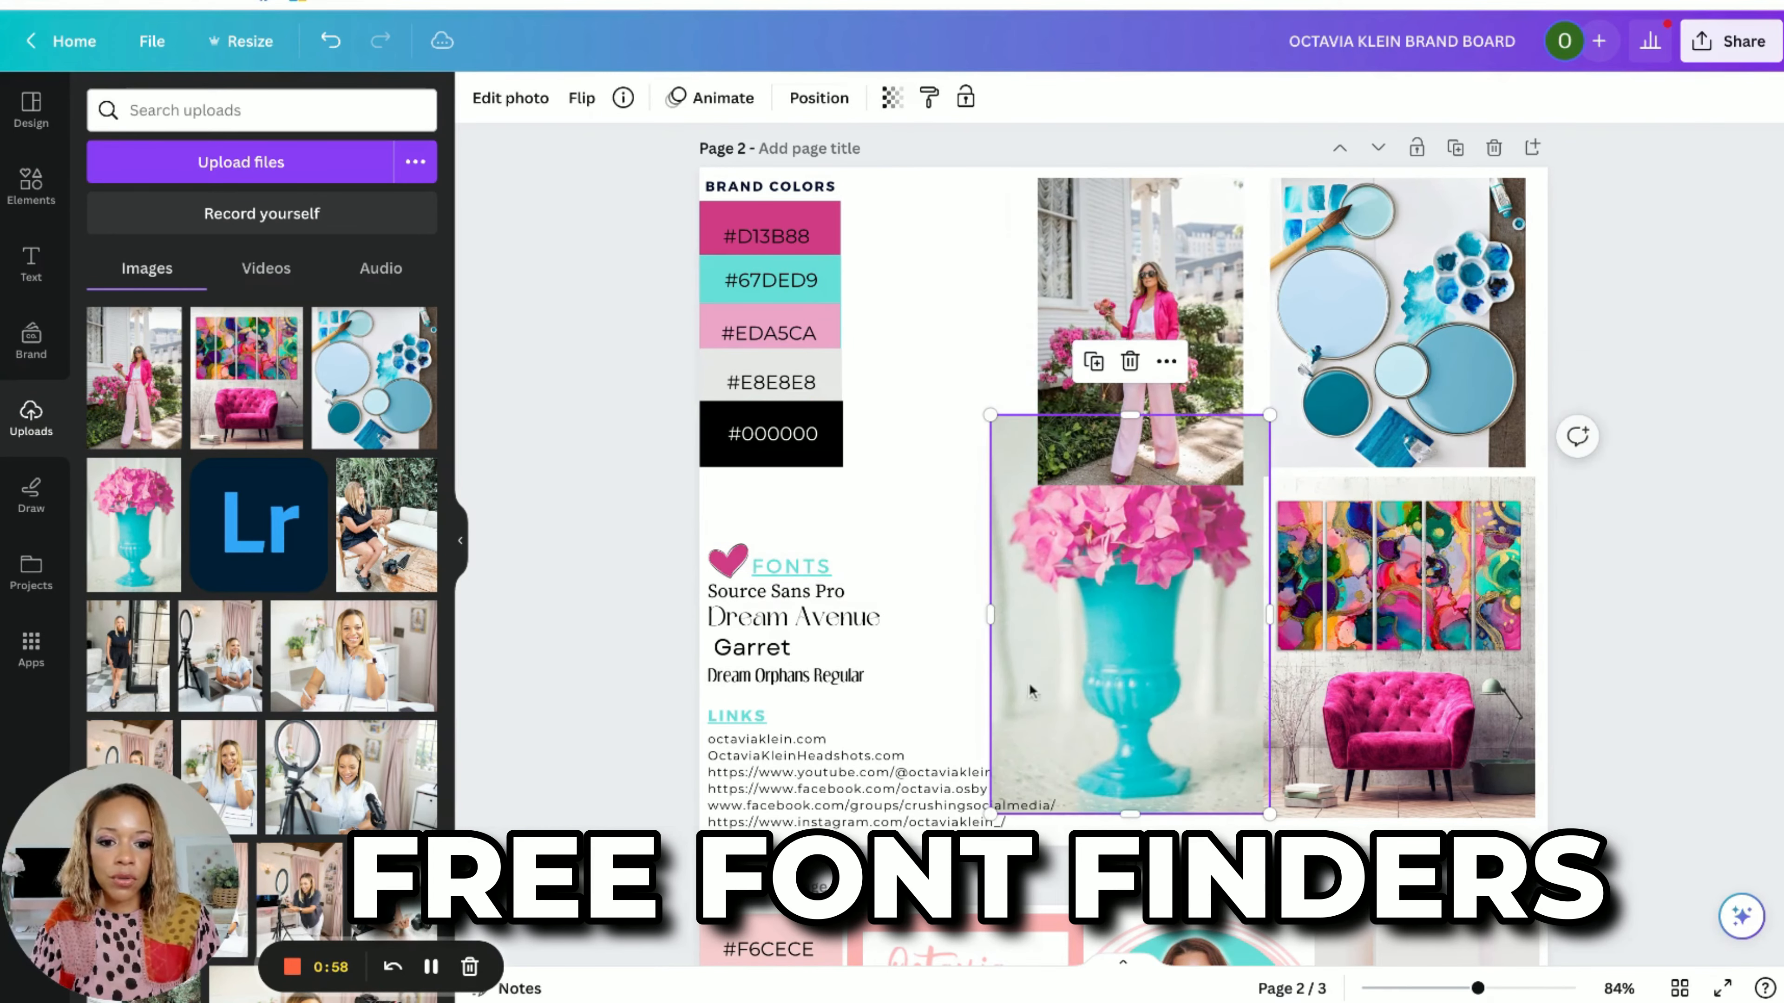
{"action": "left_click_drag", "start_coordinate": [997, 414], "coordinate": [1055, 507]}
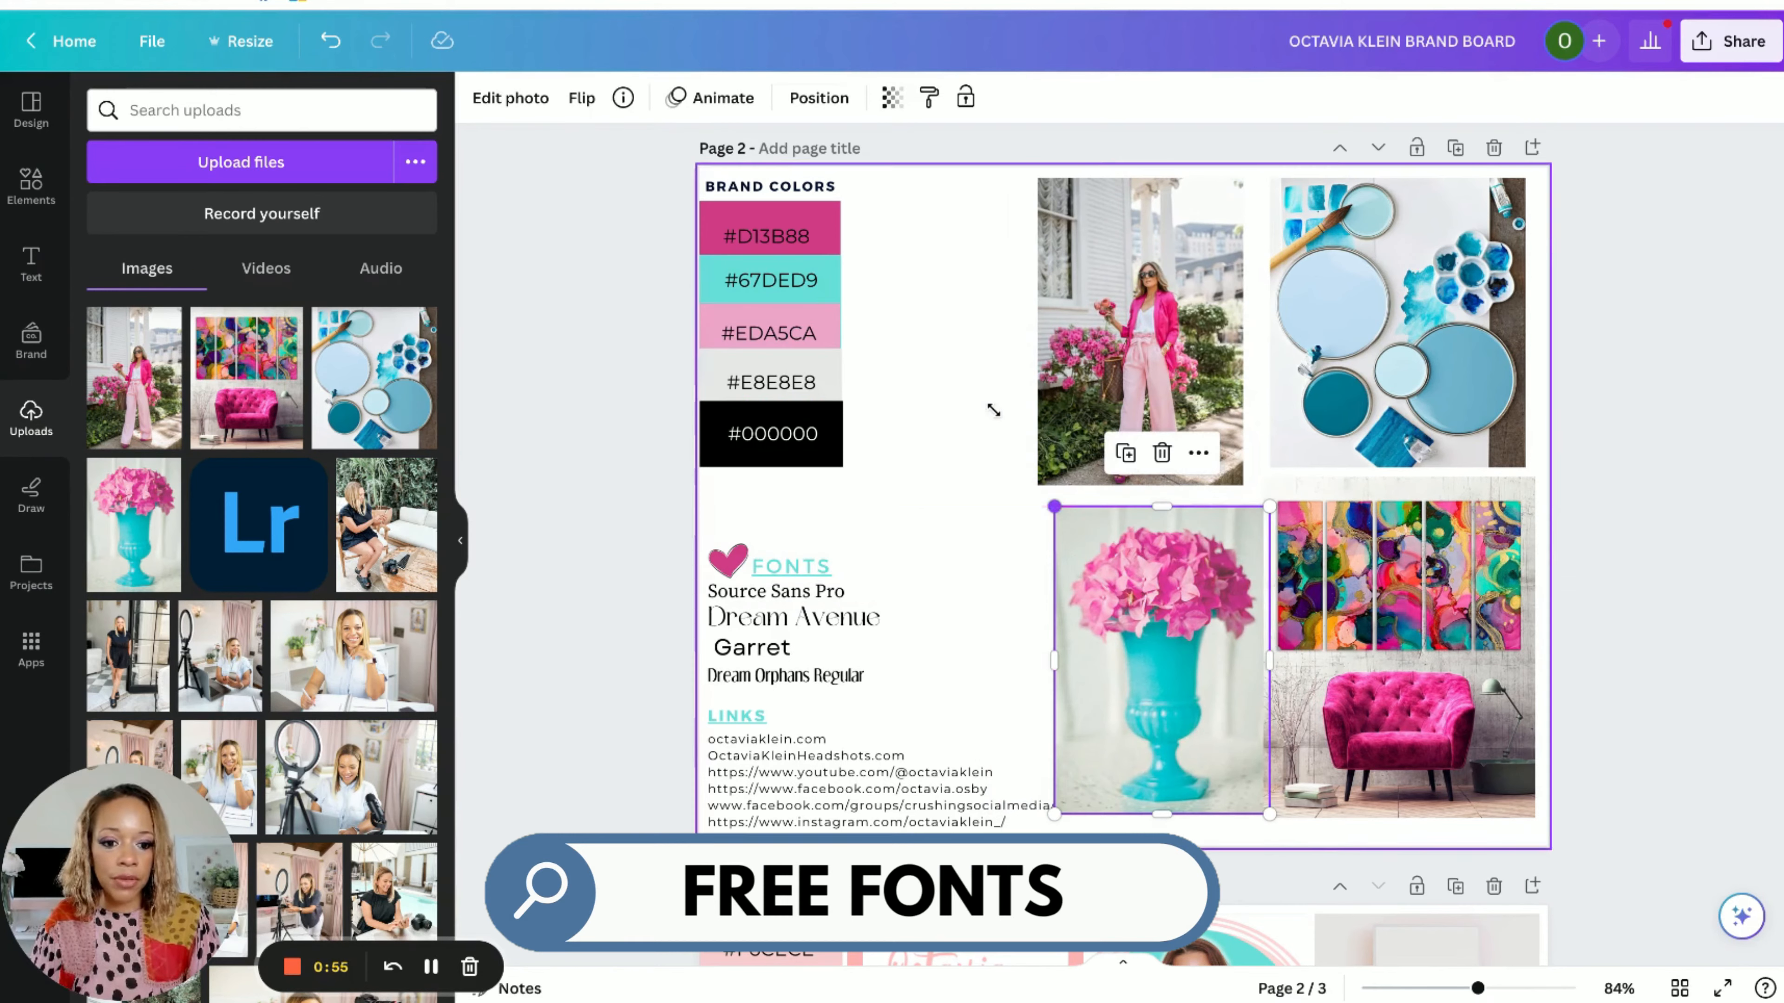
Step: Shrink the pink armchair photo slightly to leave a gap beside the vase photo
{"action": "left_click", "coordinate": [1299, 500]}
{"action": "left_click_drag", "start_coordinate": [1270, 478], "coordinate": [1239, 518]}
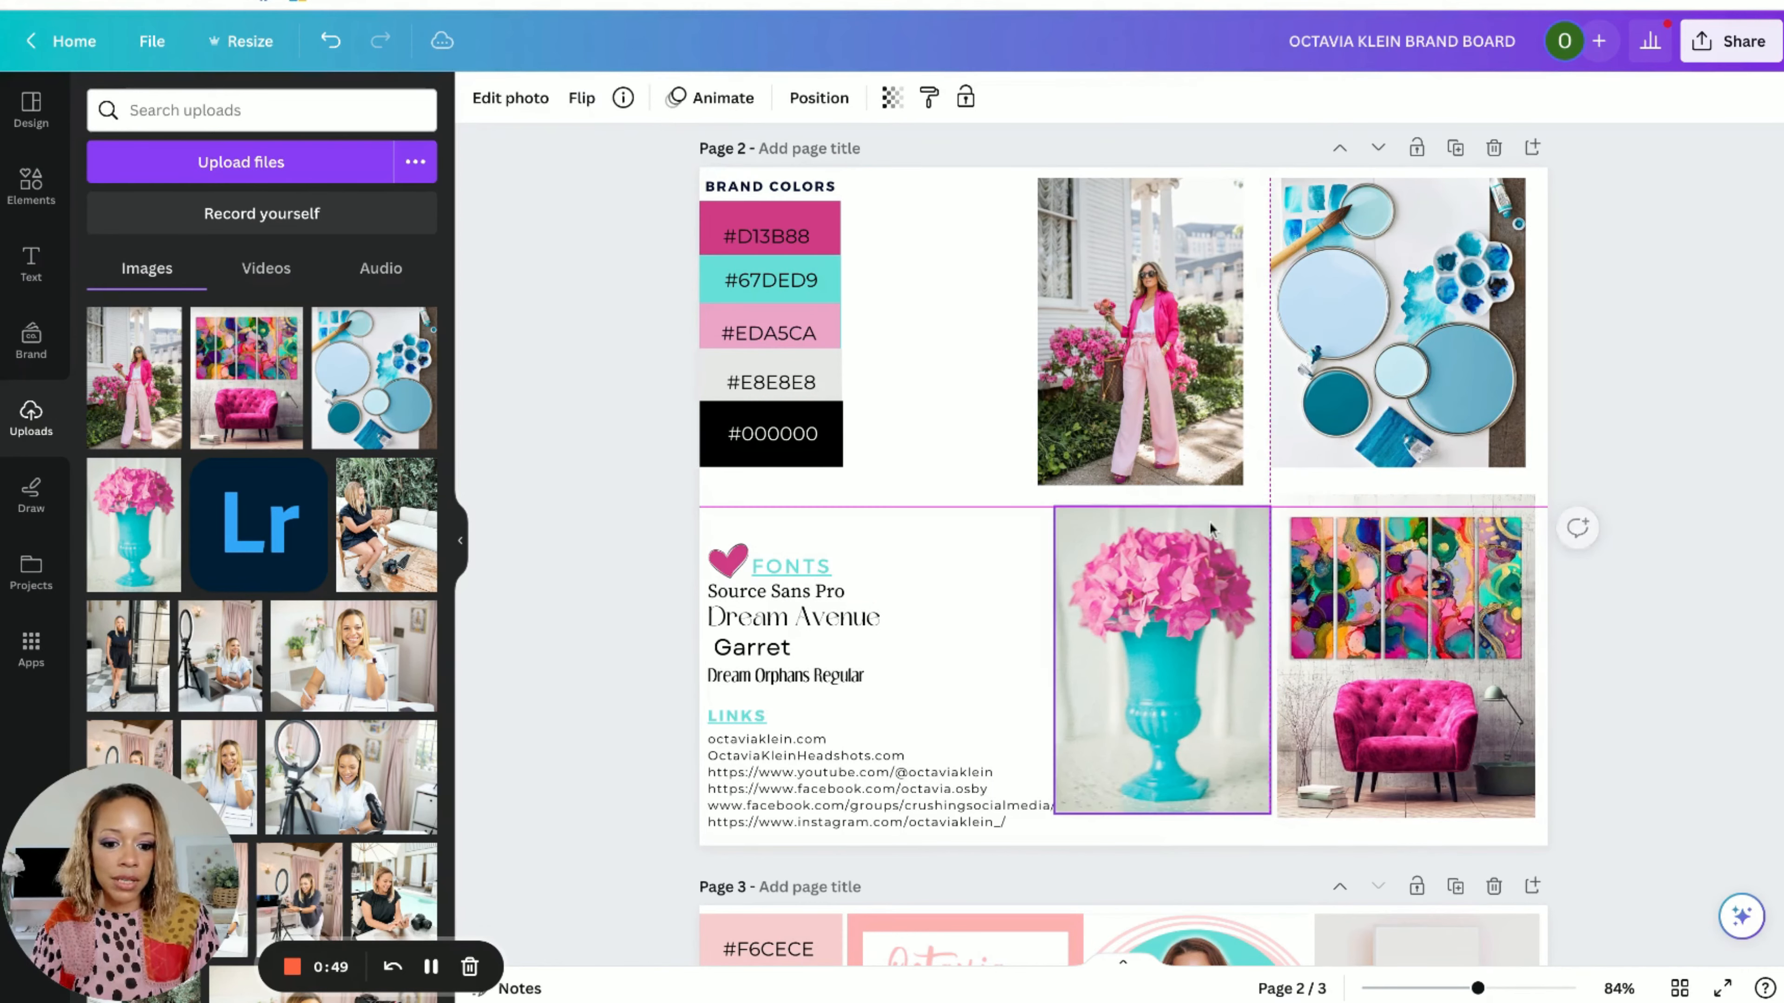
{"action": "left_click", "coordinate": [904, 312]}
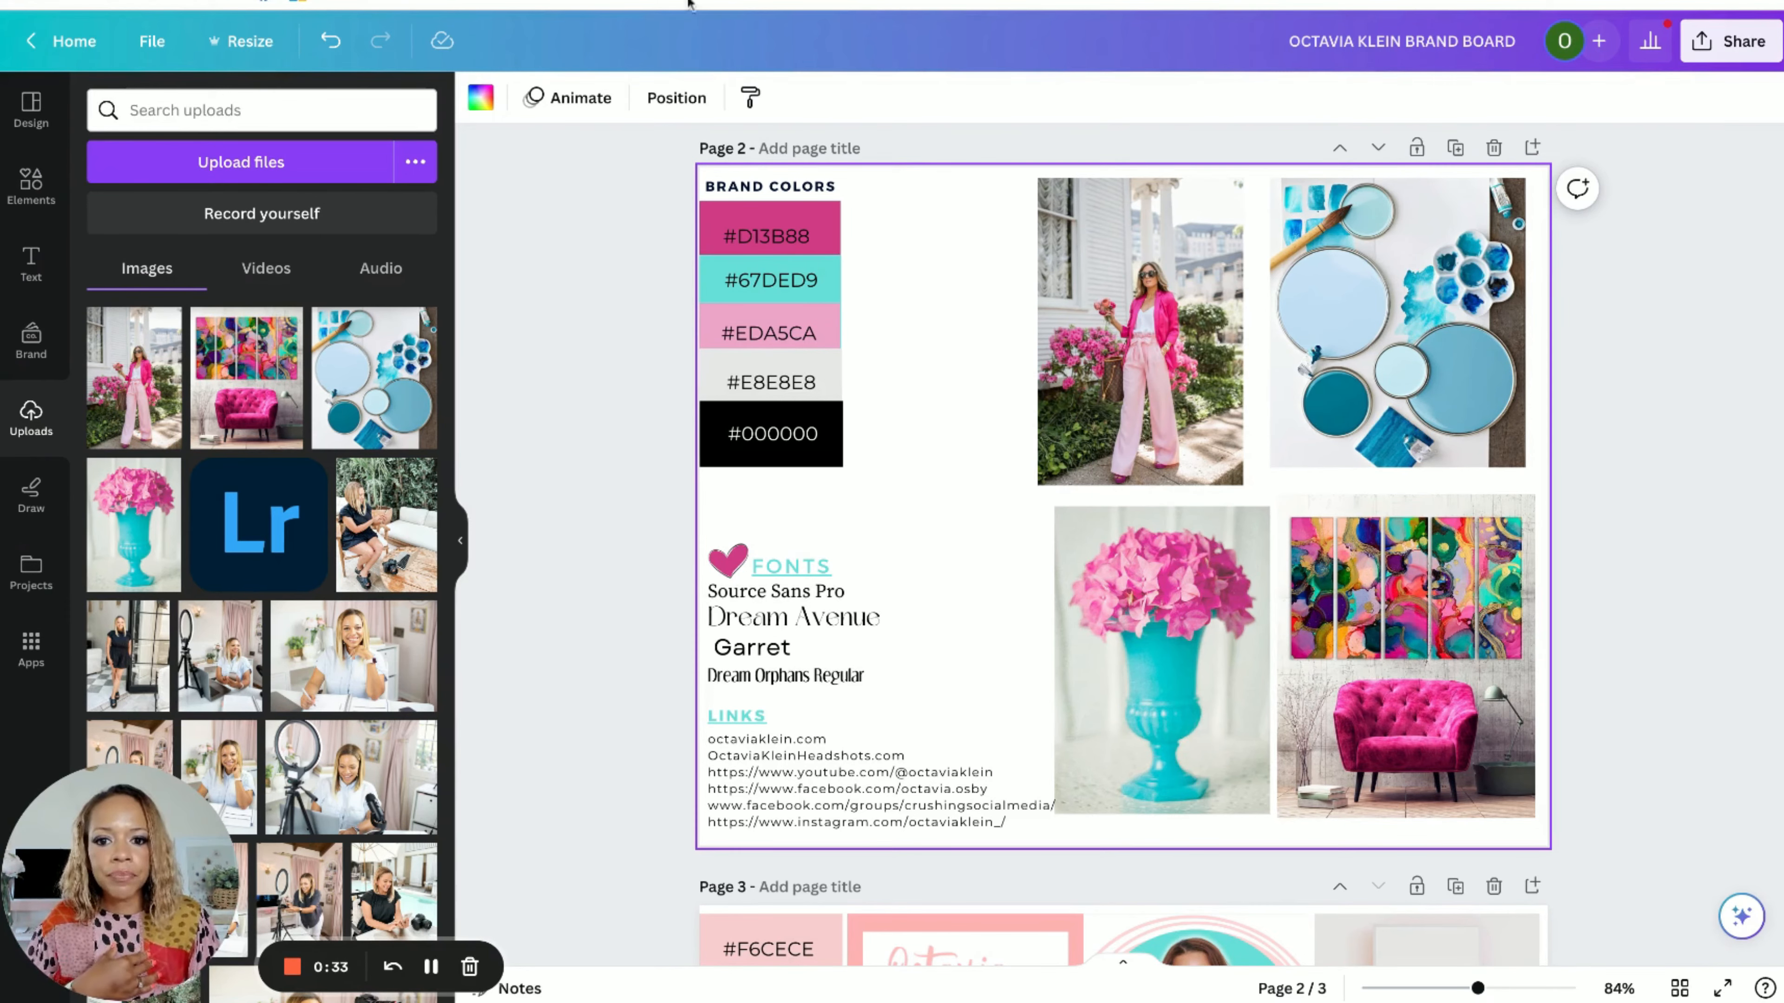
Step: Open the brand board's download settings and the choice of file type
{"action": "left_click", "coordinate": [1727, 41]}
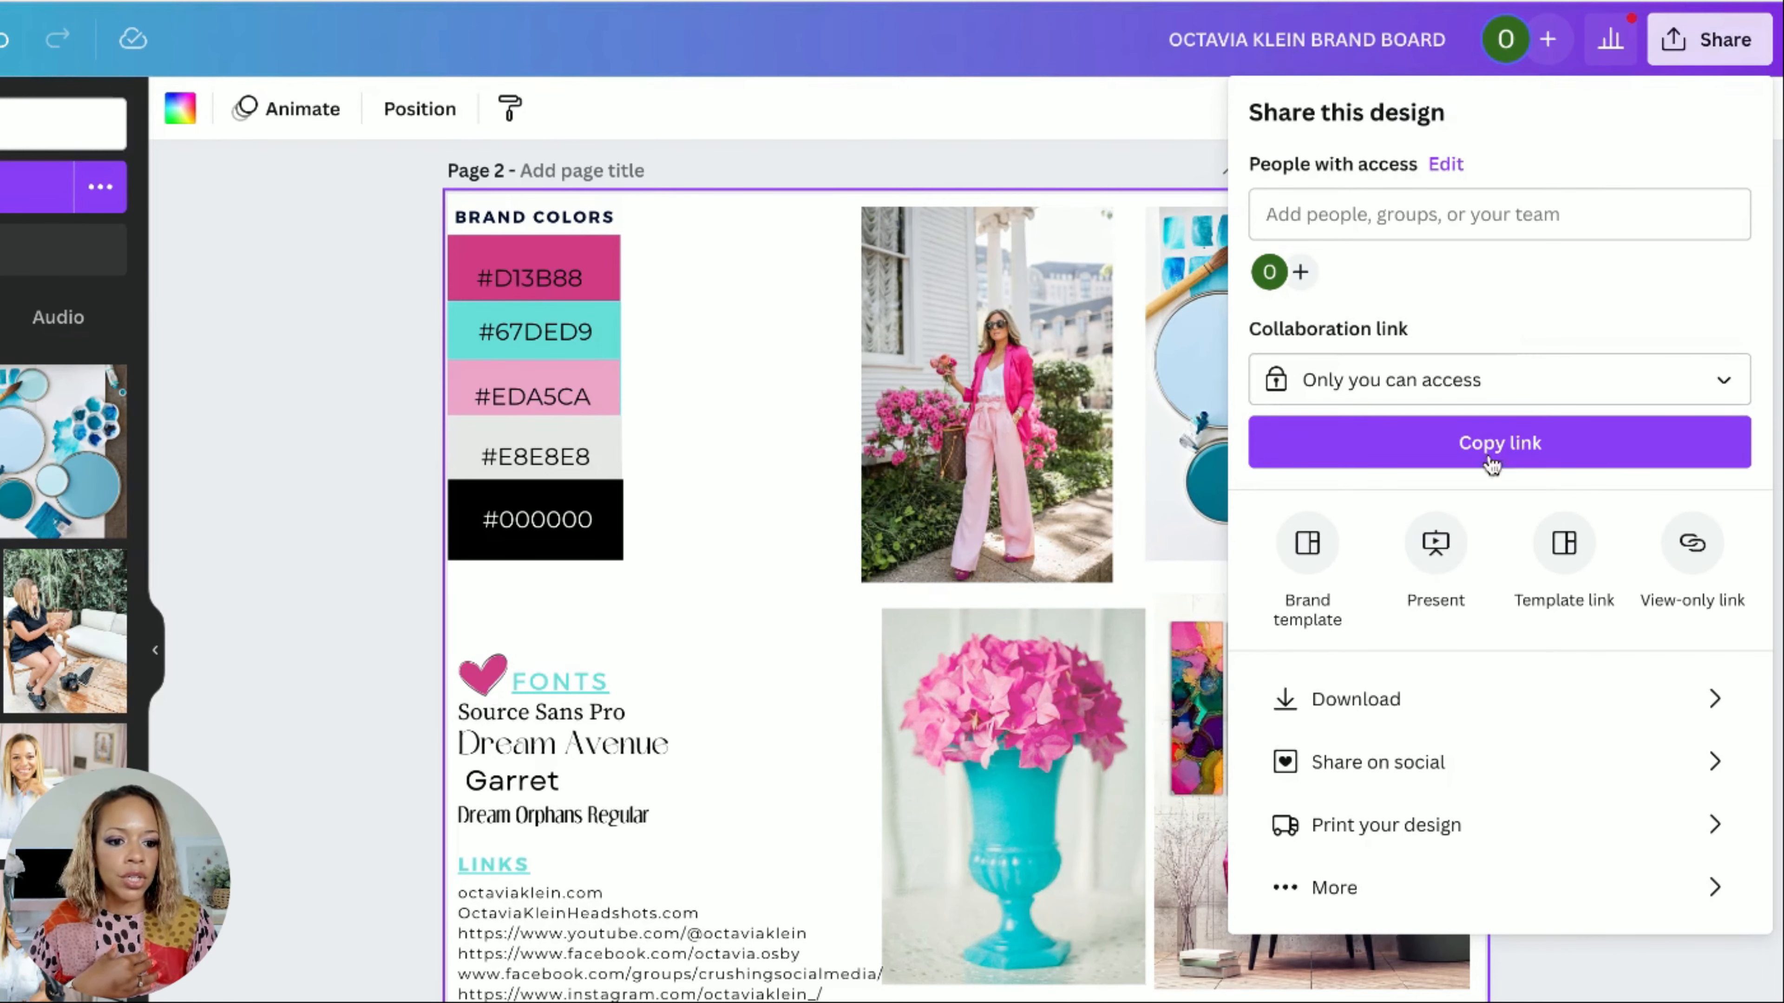
{"action": "left_click", "coordinate": [1358, 702]}
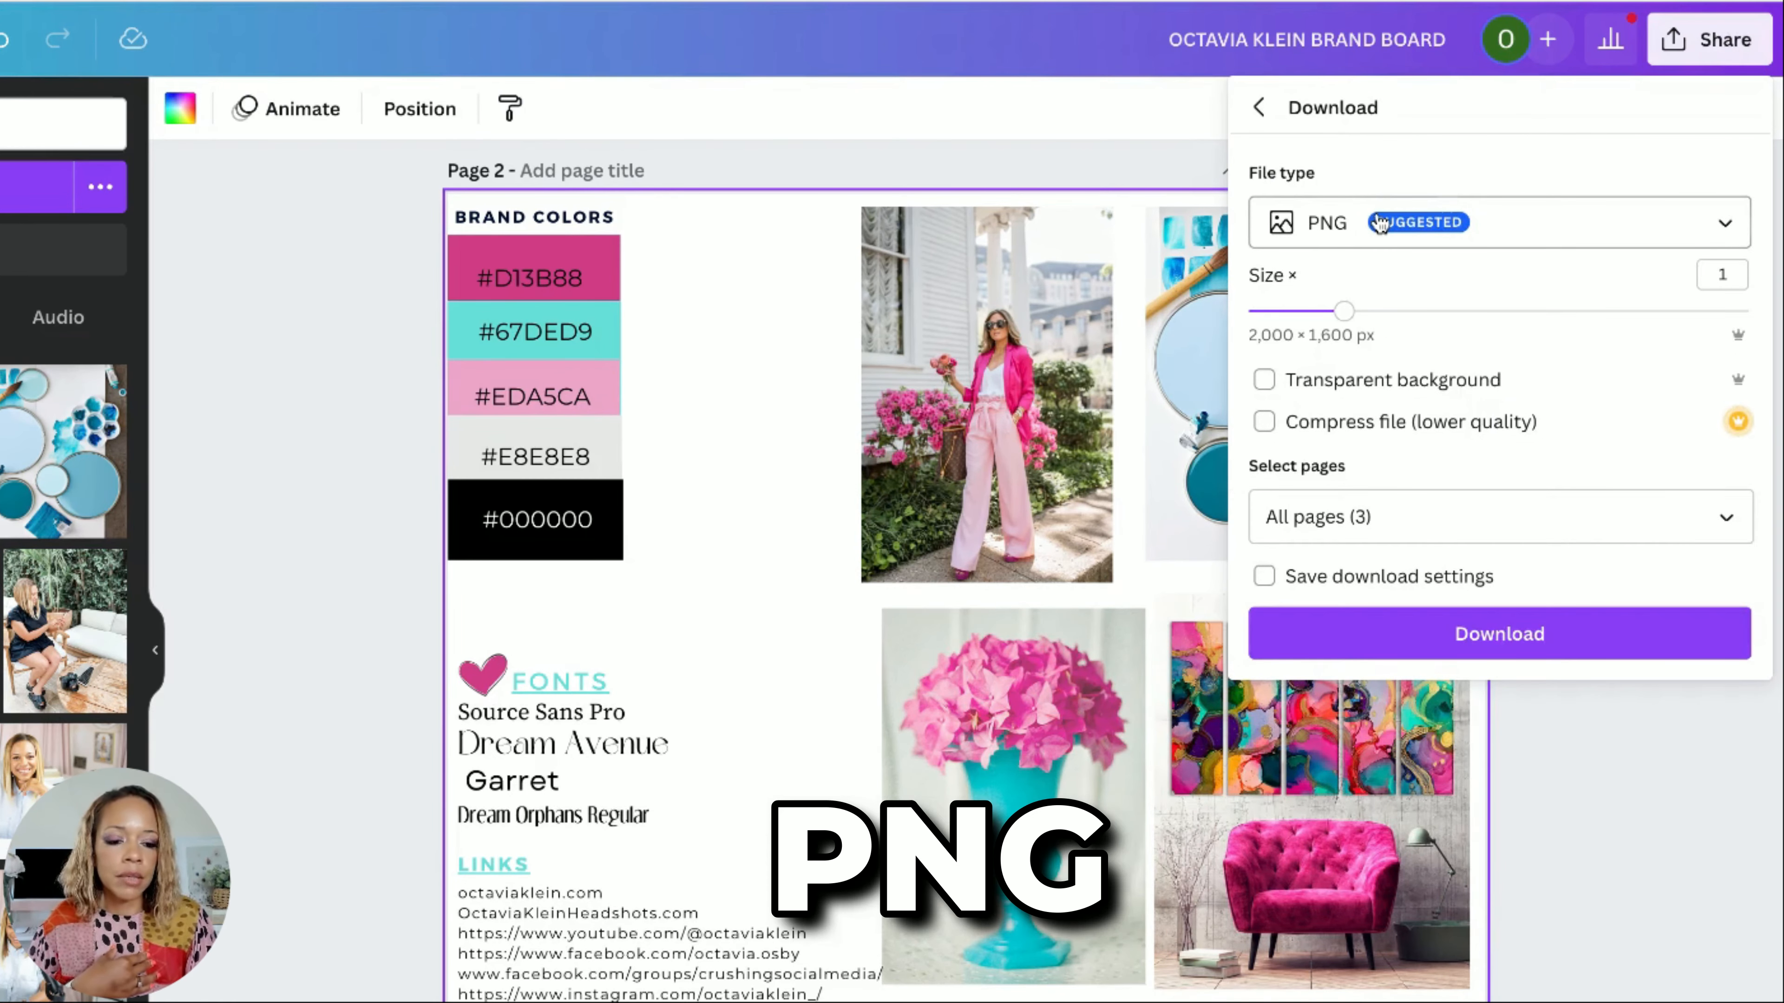
{"action": "left_click", "coordinate": [1457, 237]}
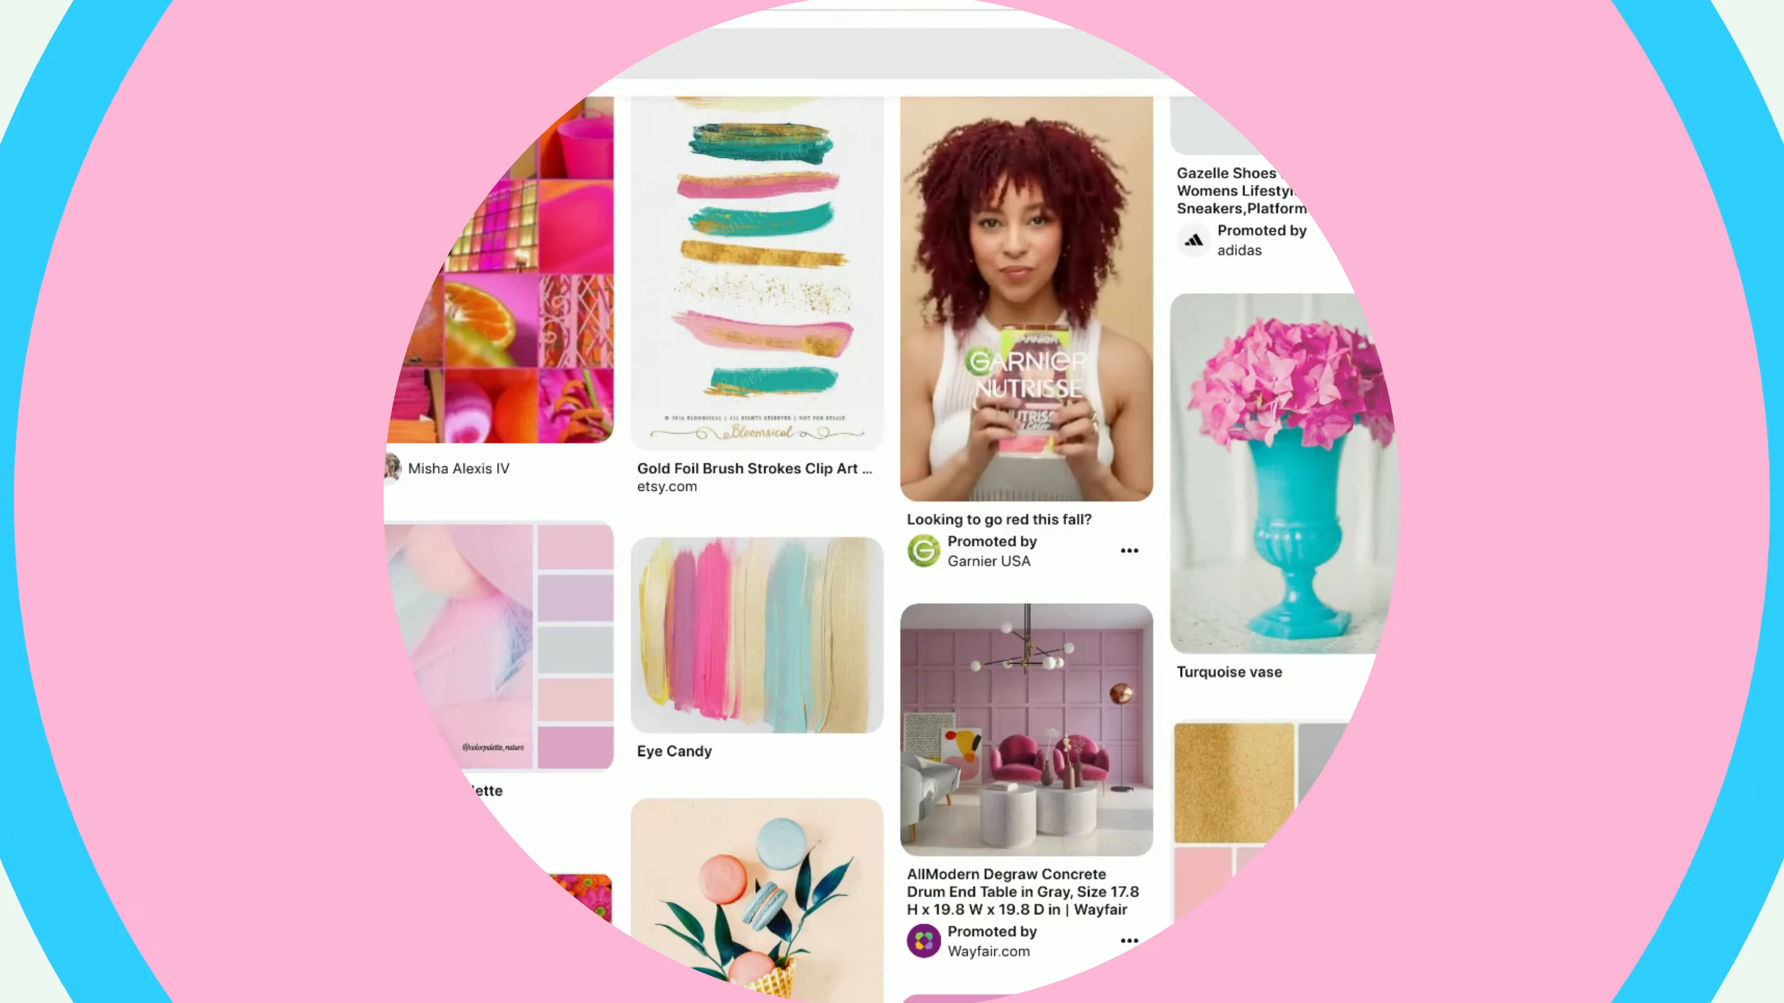
Step: Switch to Pinterest and search for "moodboard"
{"action": "left_click", "coordinate": [504, 62]}
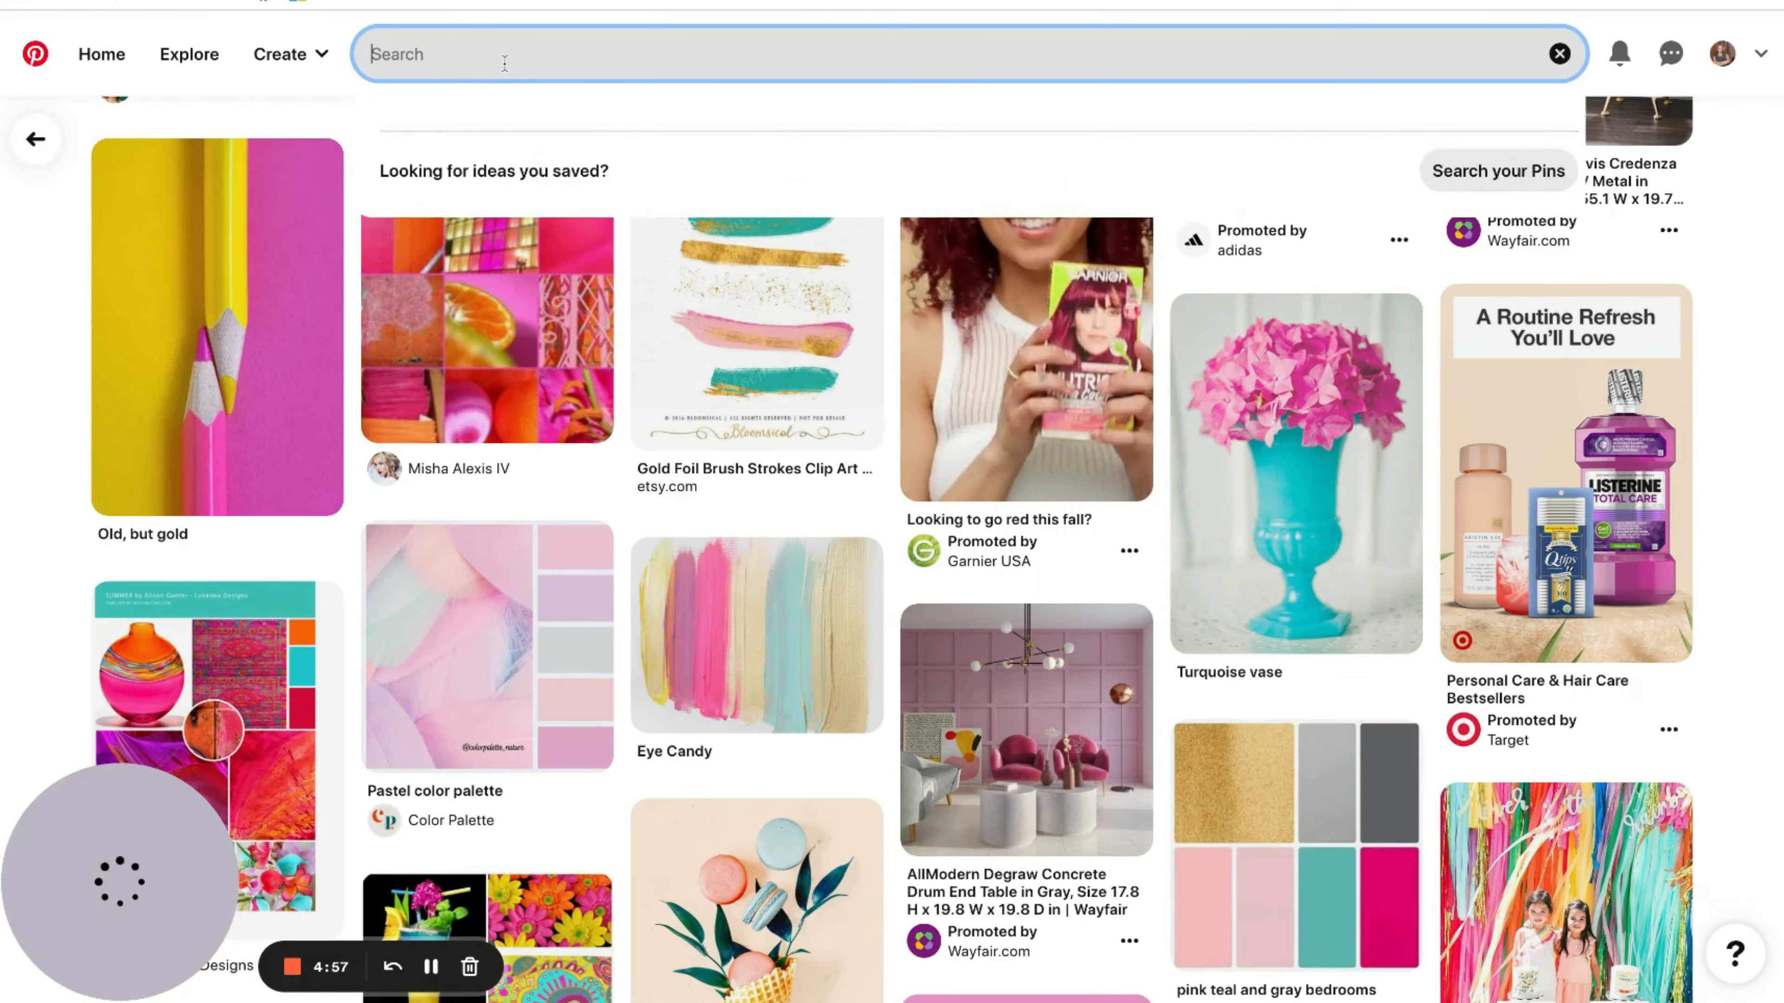
{"action": "type", "text": "oo"}
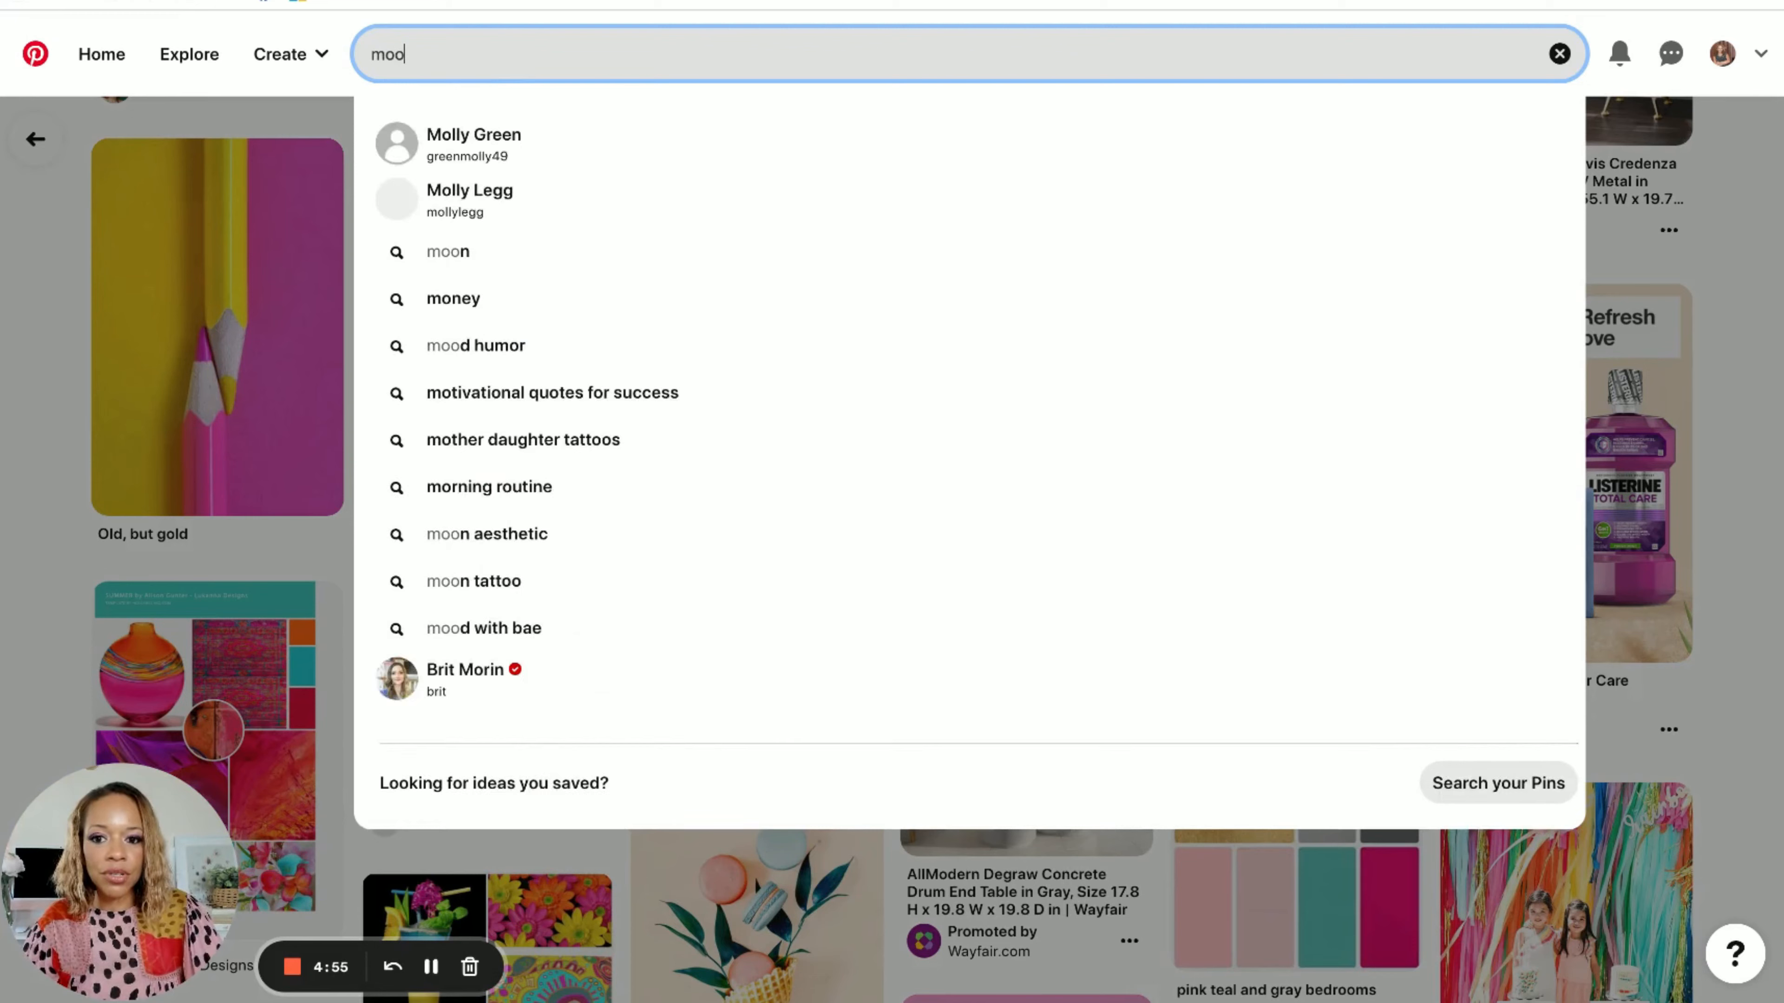
{"action": "type", "text": "dbo"}
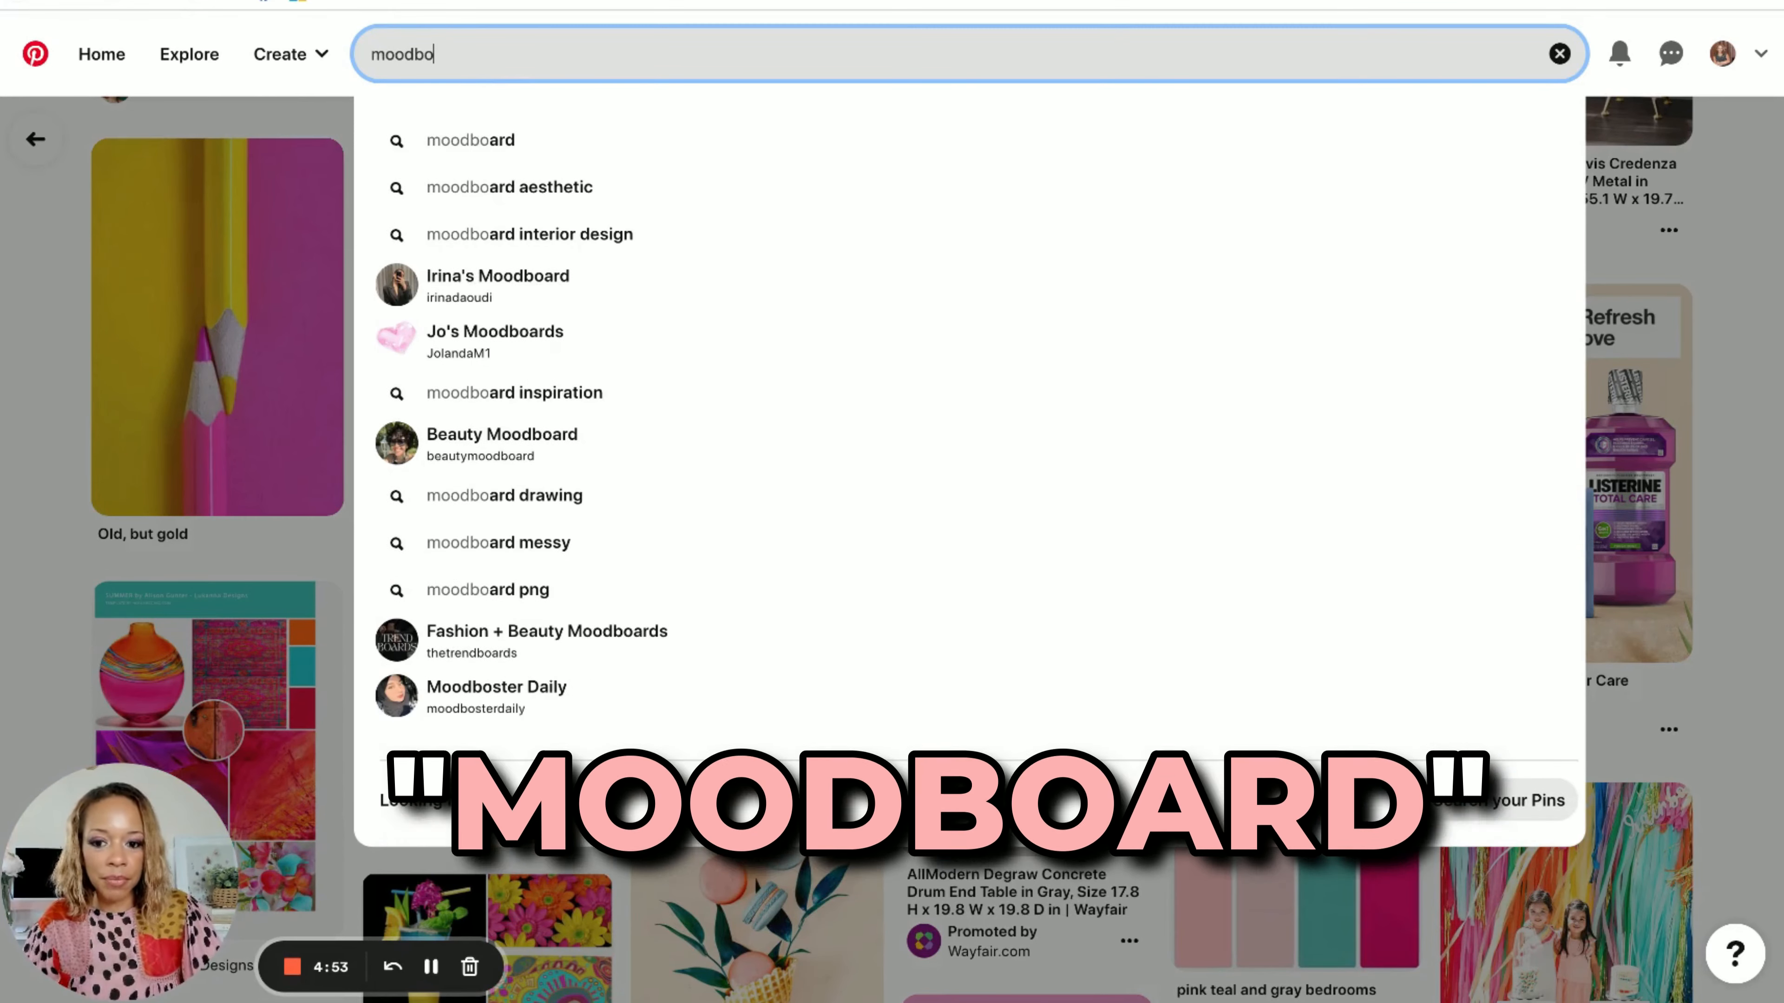
{"action": "left_click", "coordinate": [493, 143]}
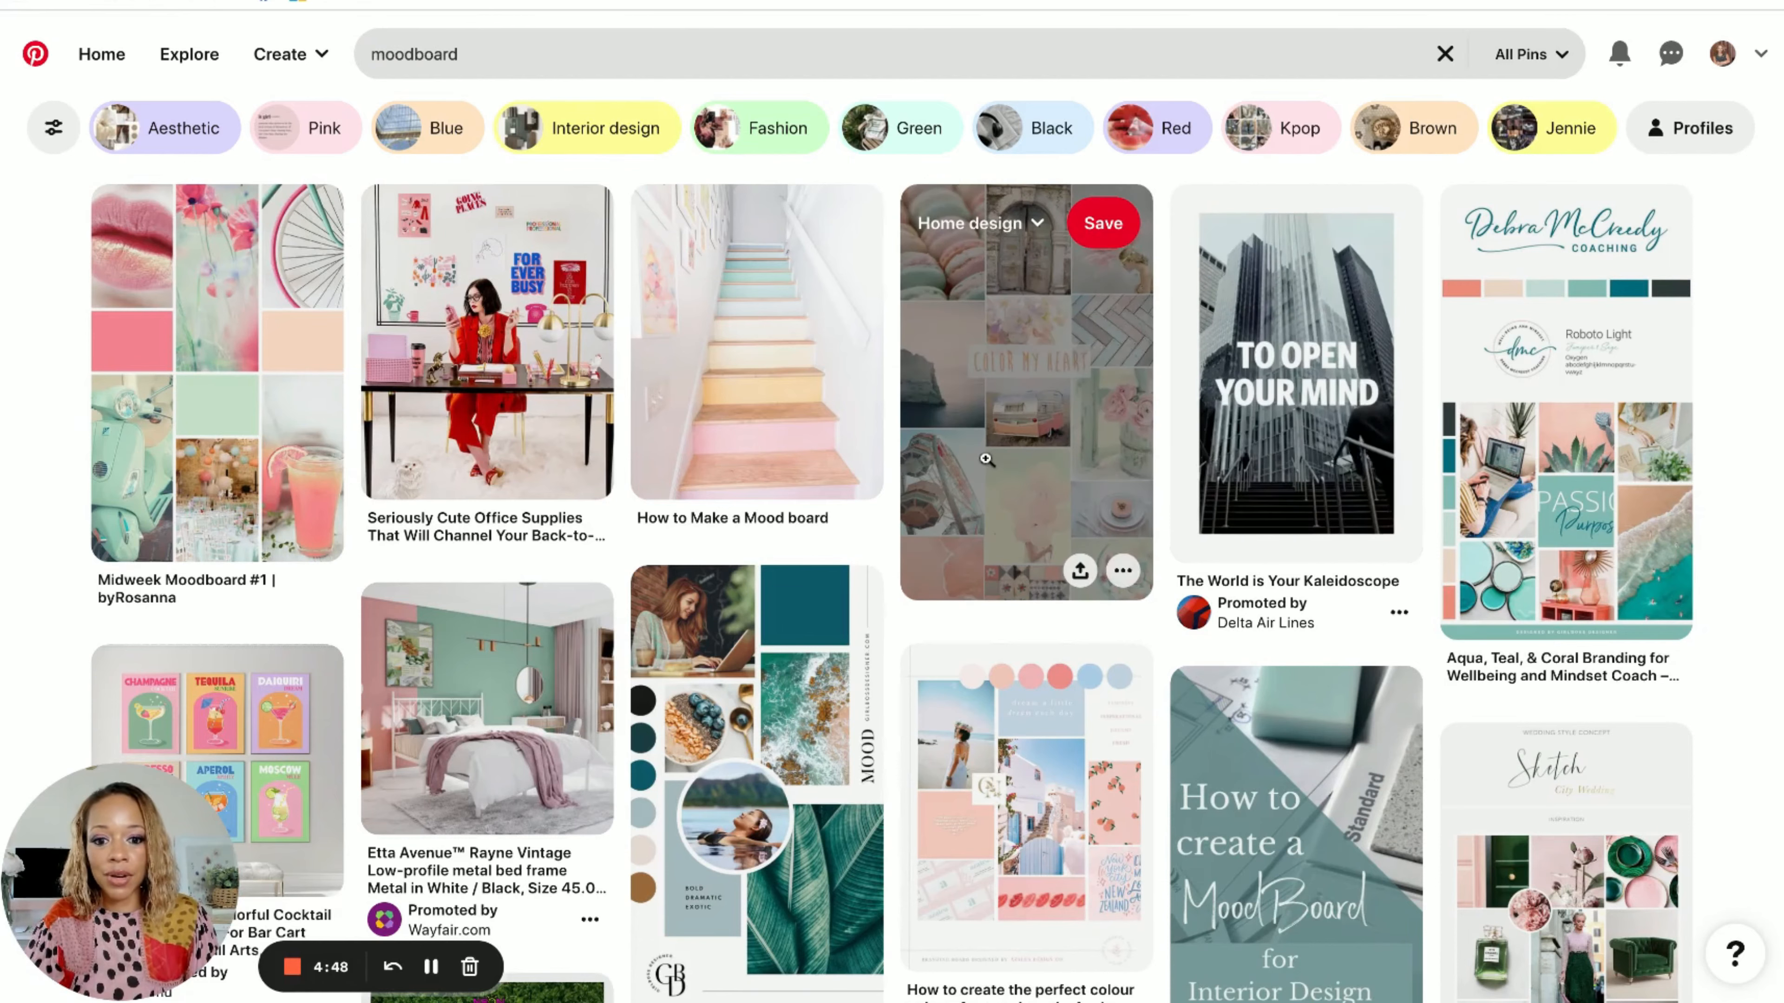
Step: View the pastel "Color My Heart" moodboard pin and the "Aqua, Teal, & Coral Branding" pin from the results
{"action": "left_click", "coordinate": [1148, 437]}
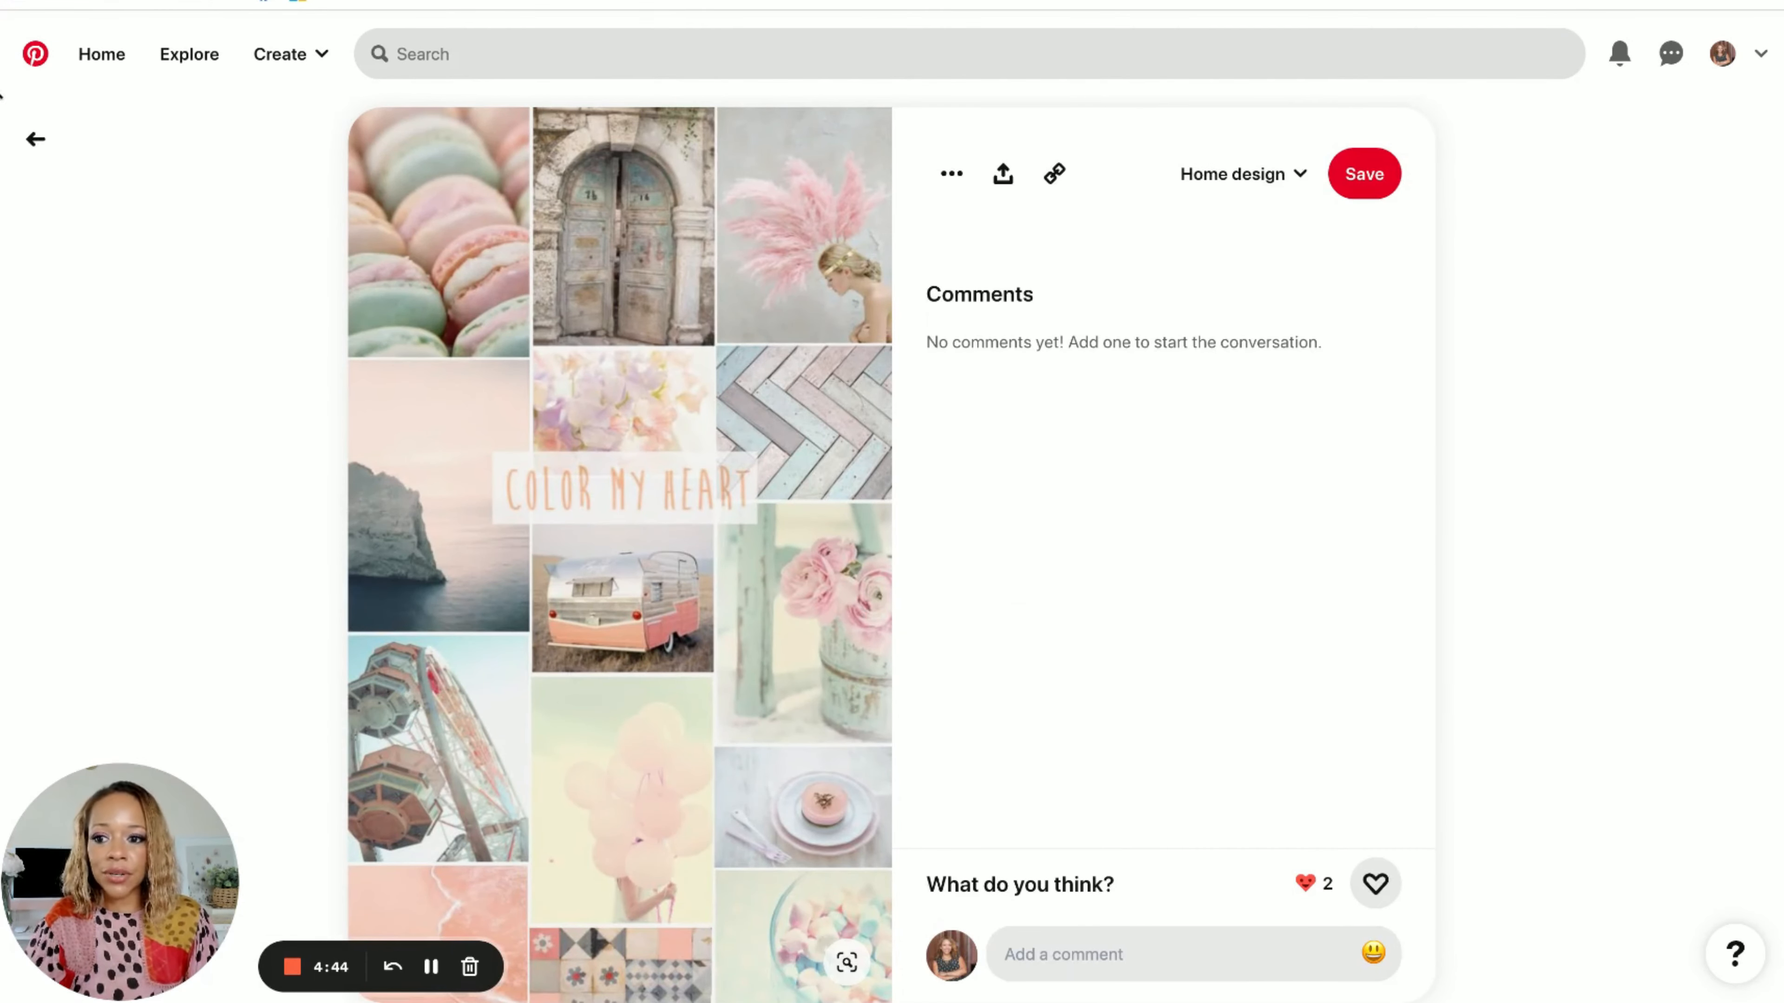
{"action": "left_click", "coordinate": [35, 139]}
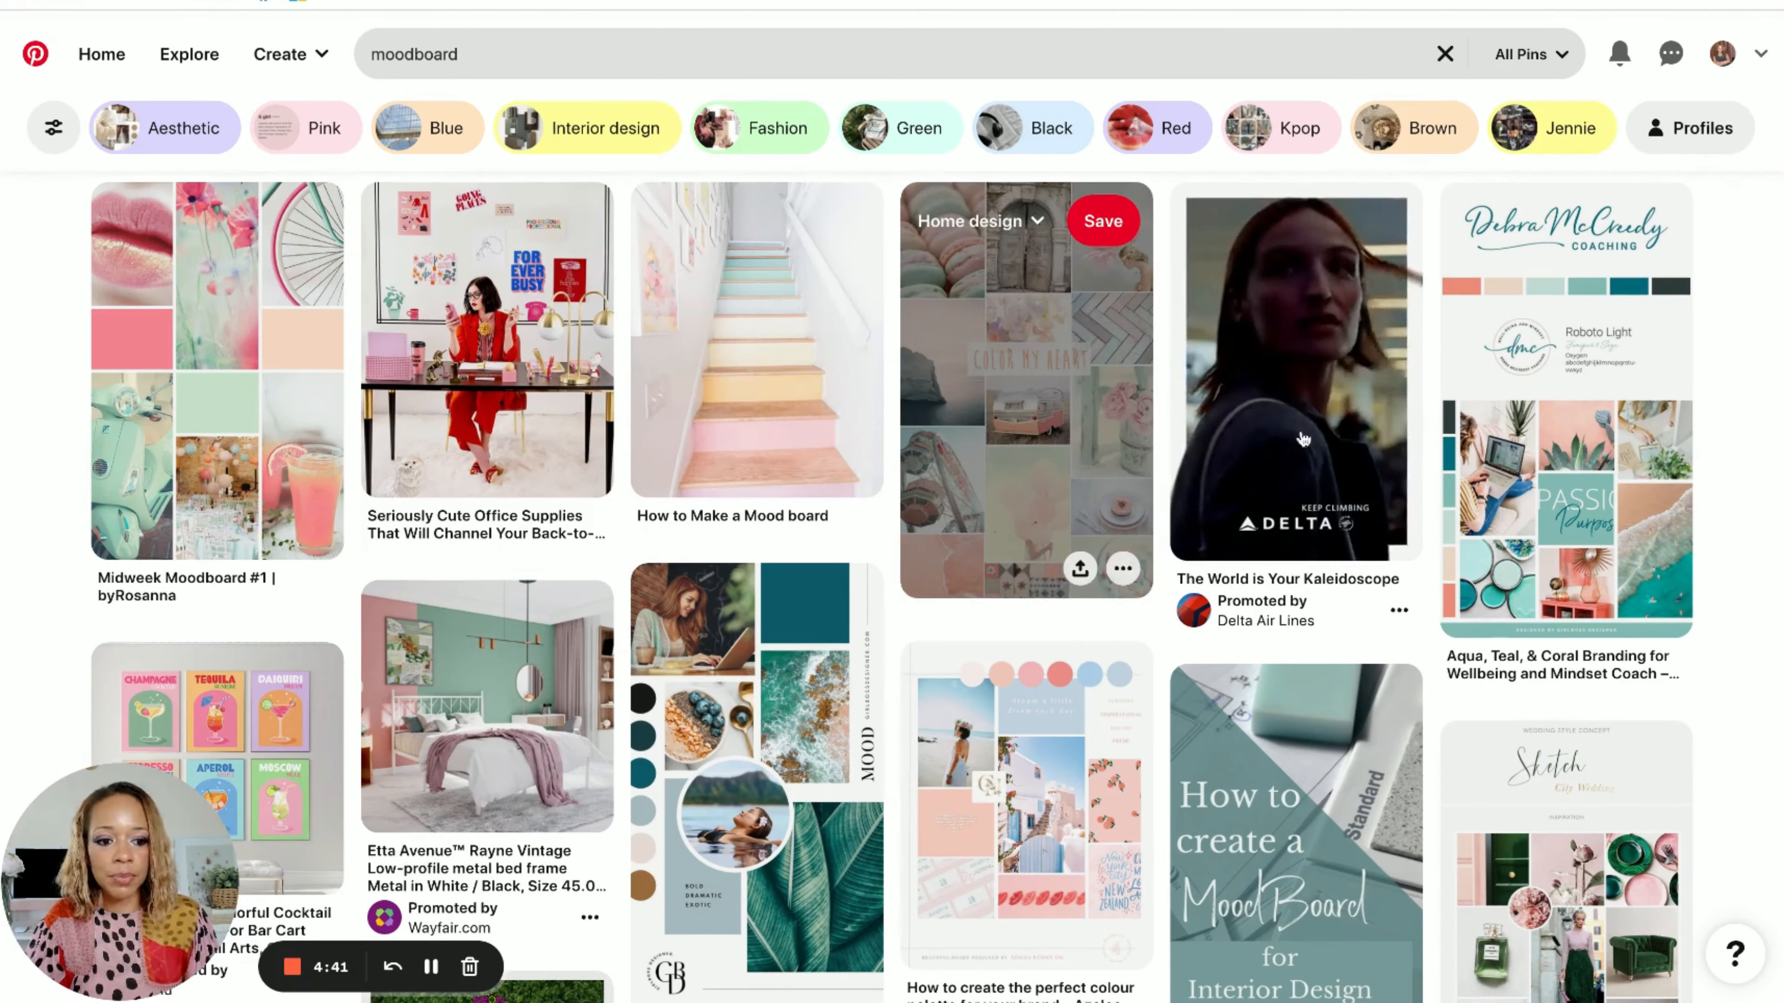
{"action": "left_click", "coordinate": [1633, 309]}
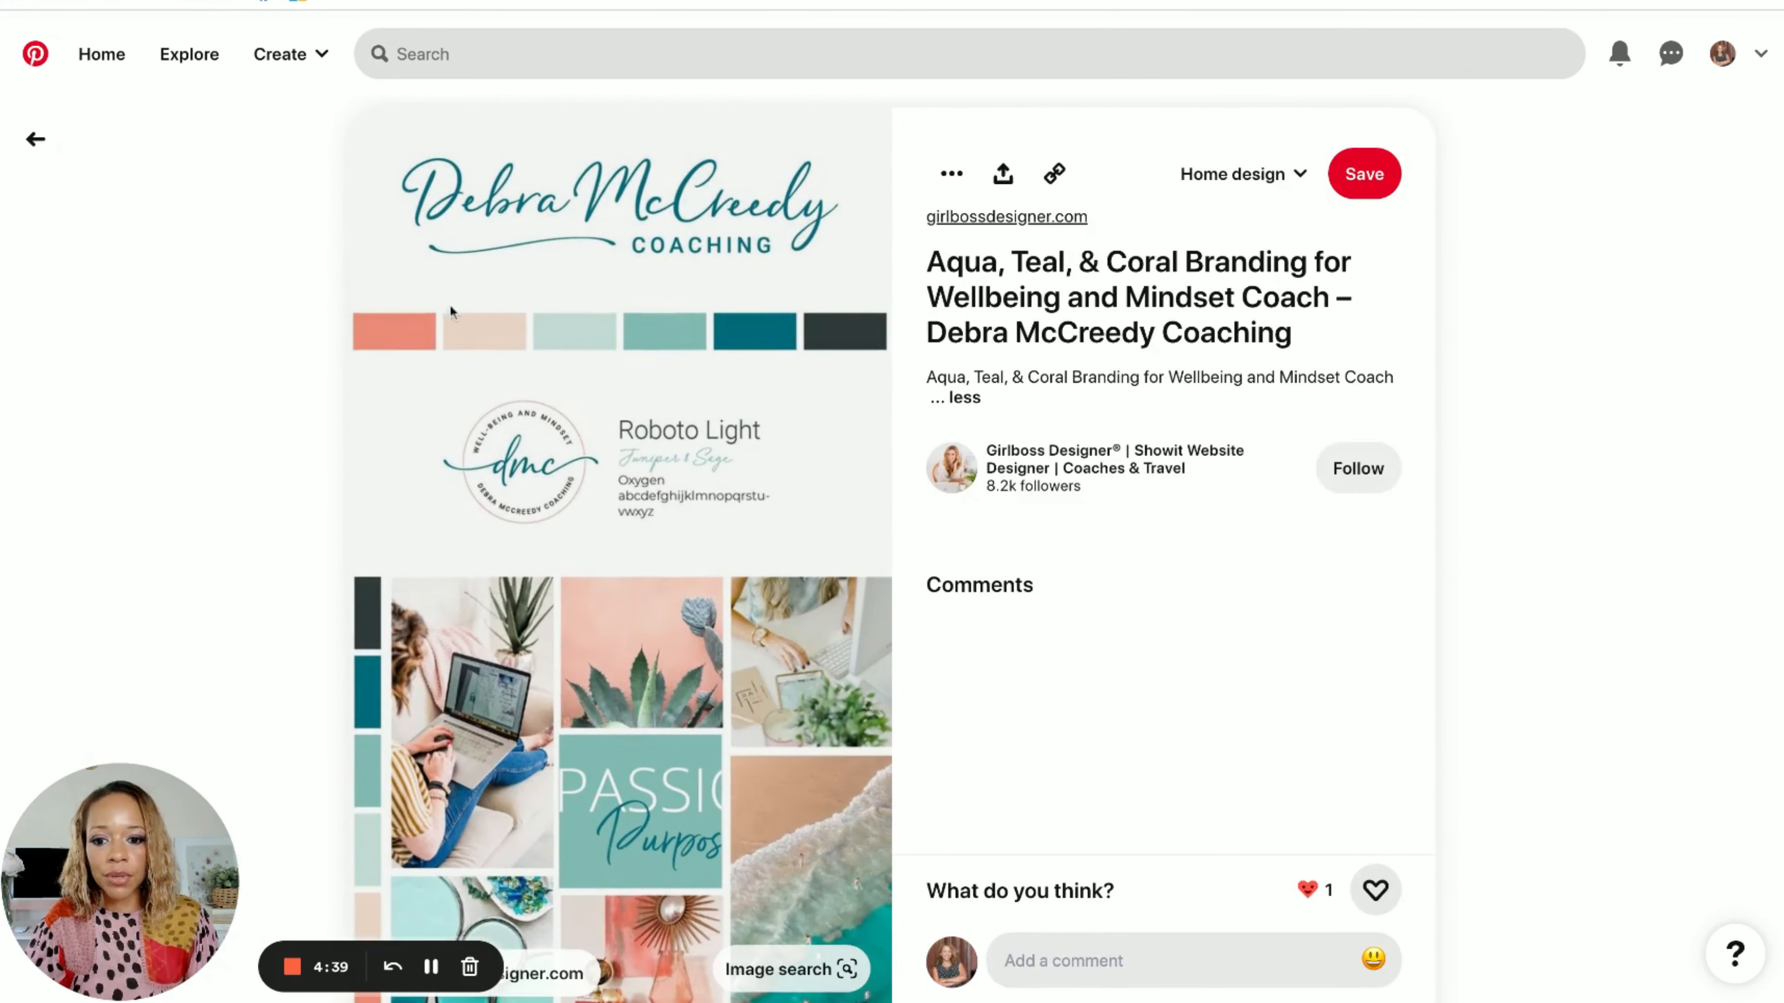
{"action": "scroll", "coordinate": [855, 402], "scroll_direction": "down", "scroll_amount": 3}
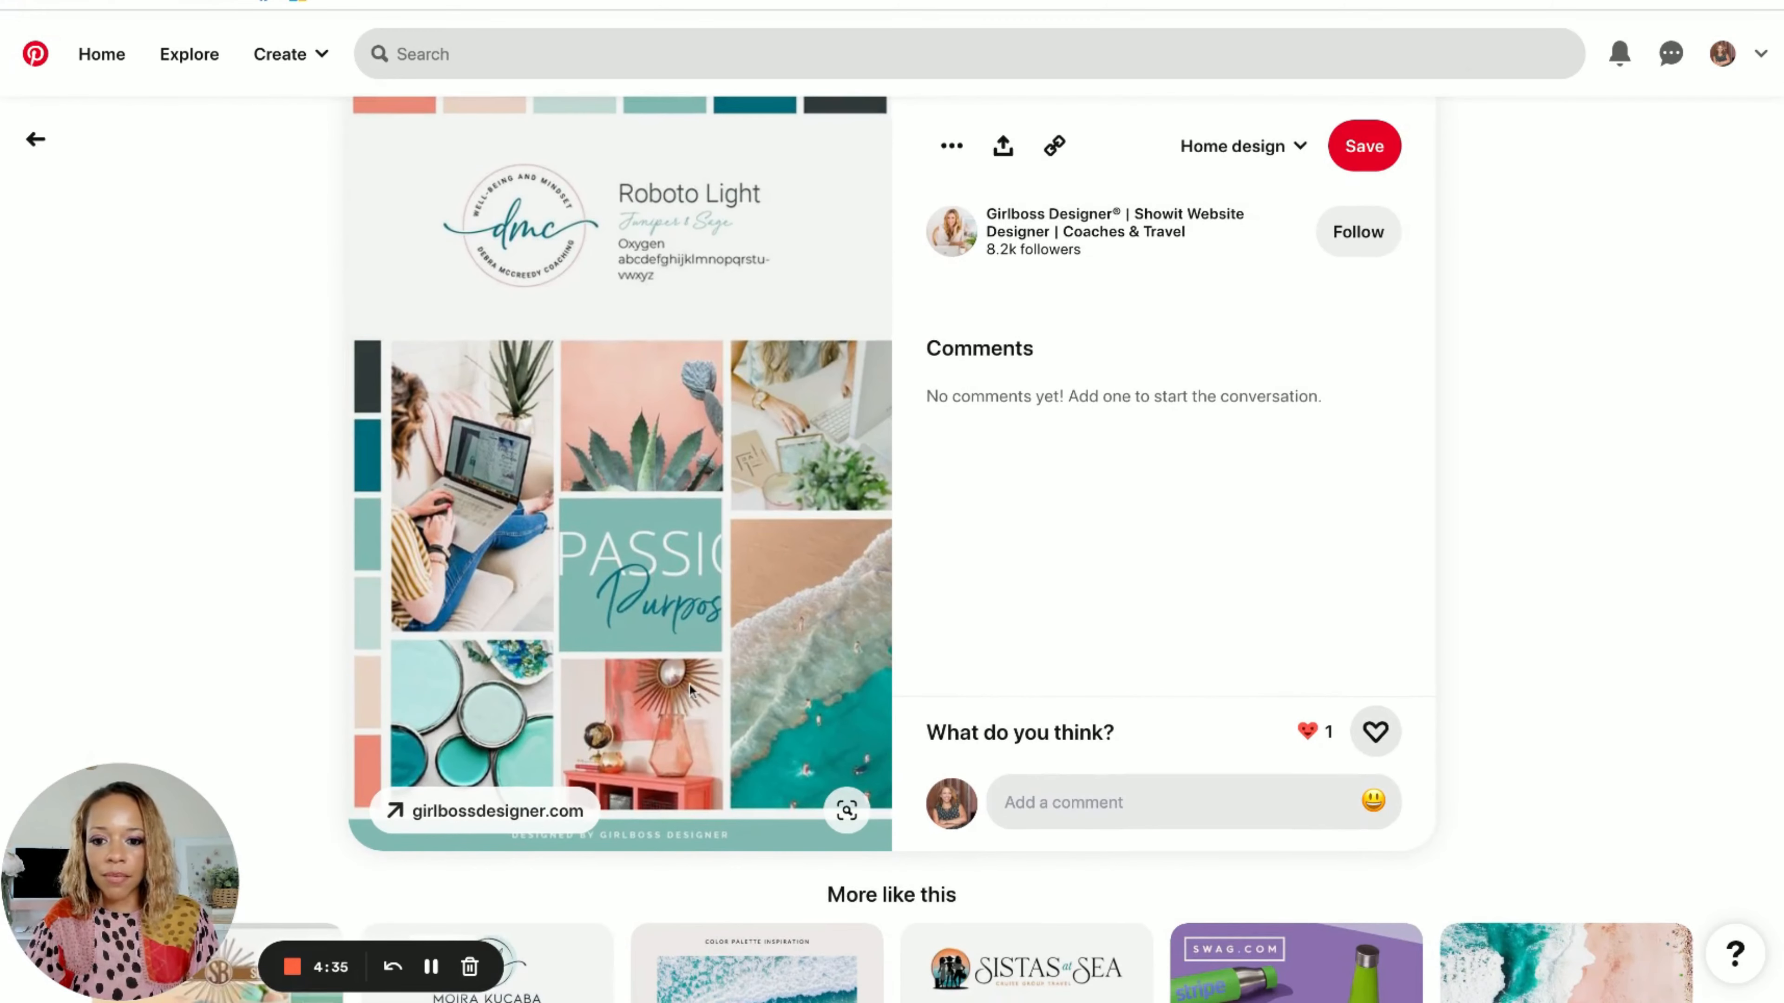
Step: Look through the pins similar to the coral branding board and open the "Beach Color Palette Inspiration" pin
{"action": "scroll", "coordinate": [627, 402], "scroll_direction": "down", "scroll_amount": 10}
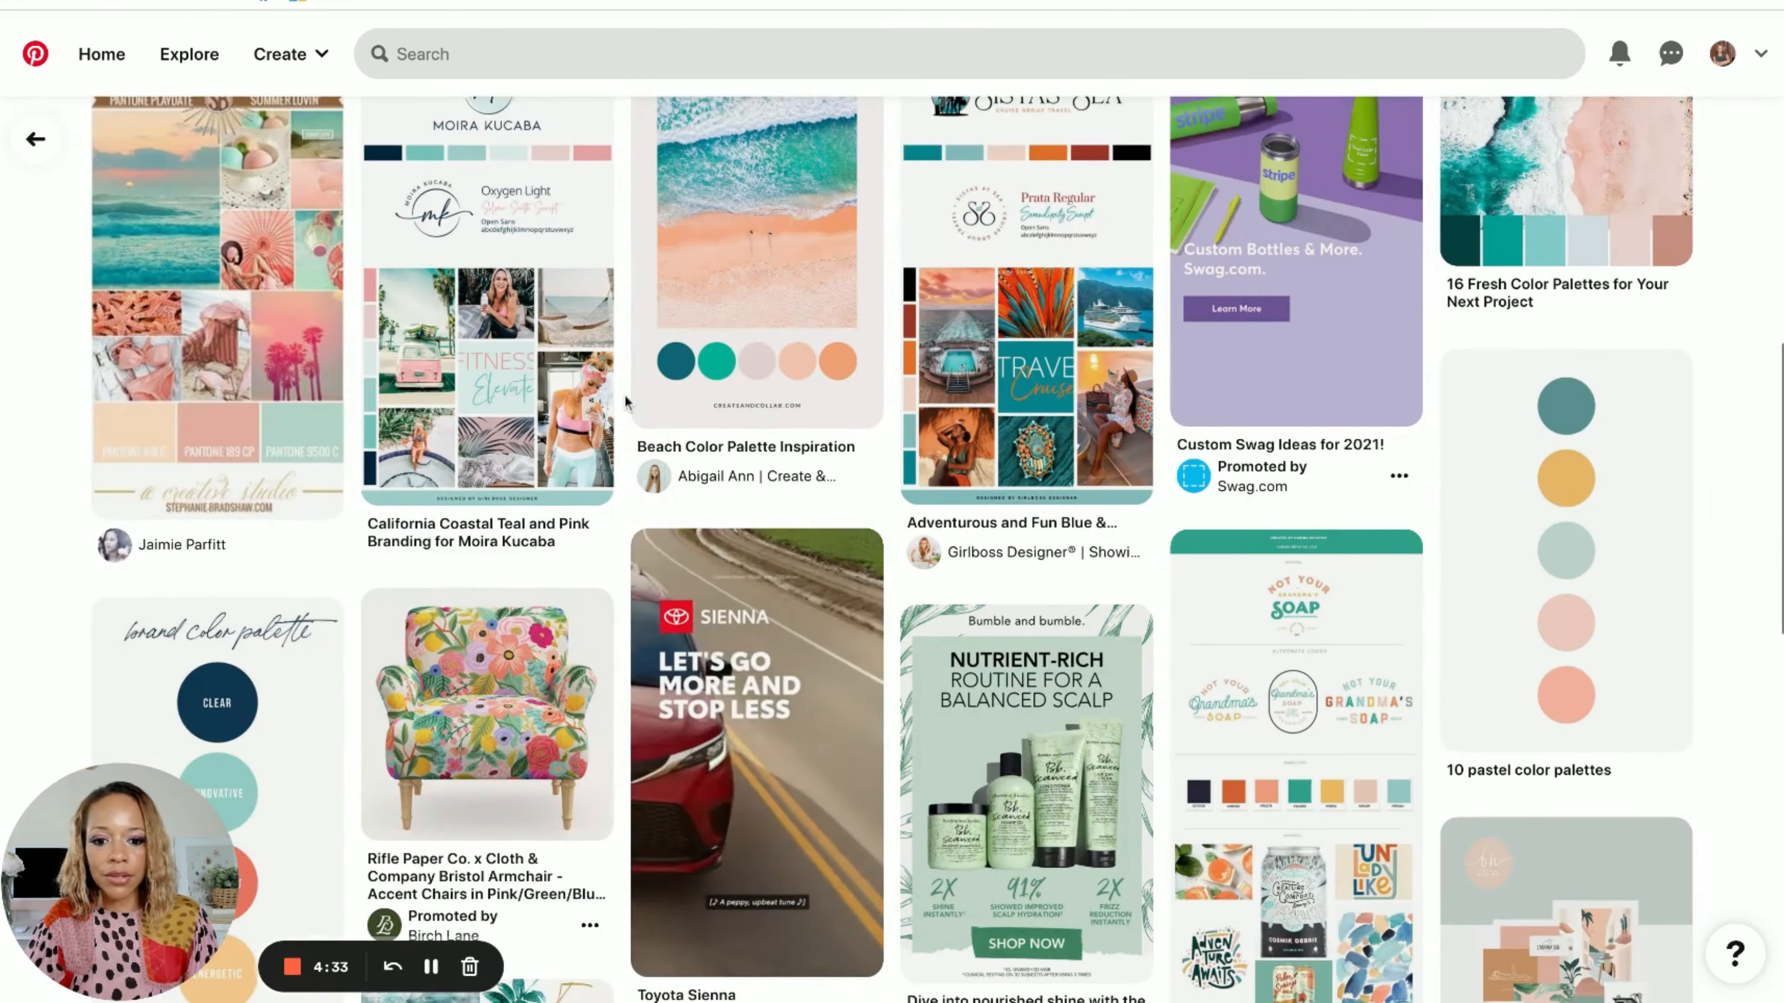
{"action": "scroll", "coordinate": [625, 400], "scroll_direction": "down", "scroll_amount": 5}
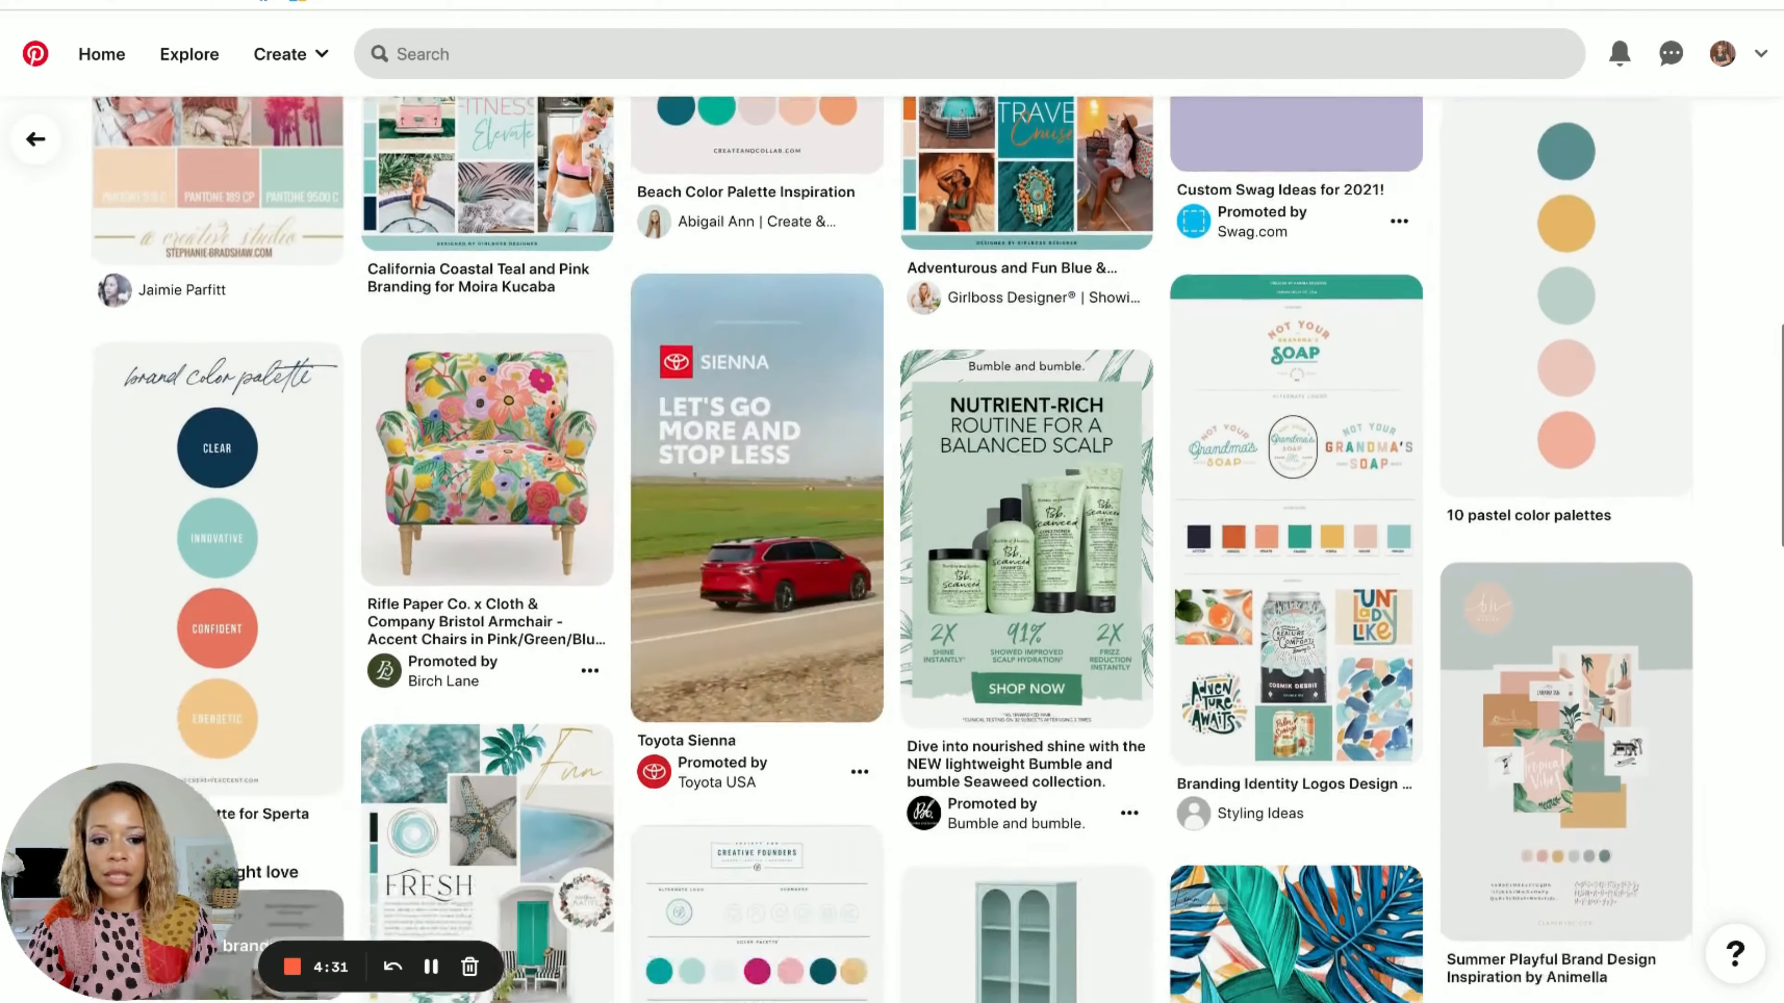
{"action": "scroll", "coordinate": [625, 401], "scroll_direction": "down", "scroll_amount": 1}
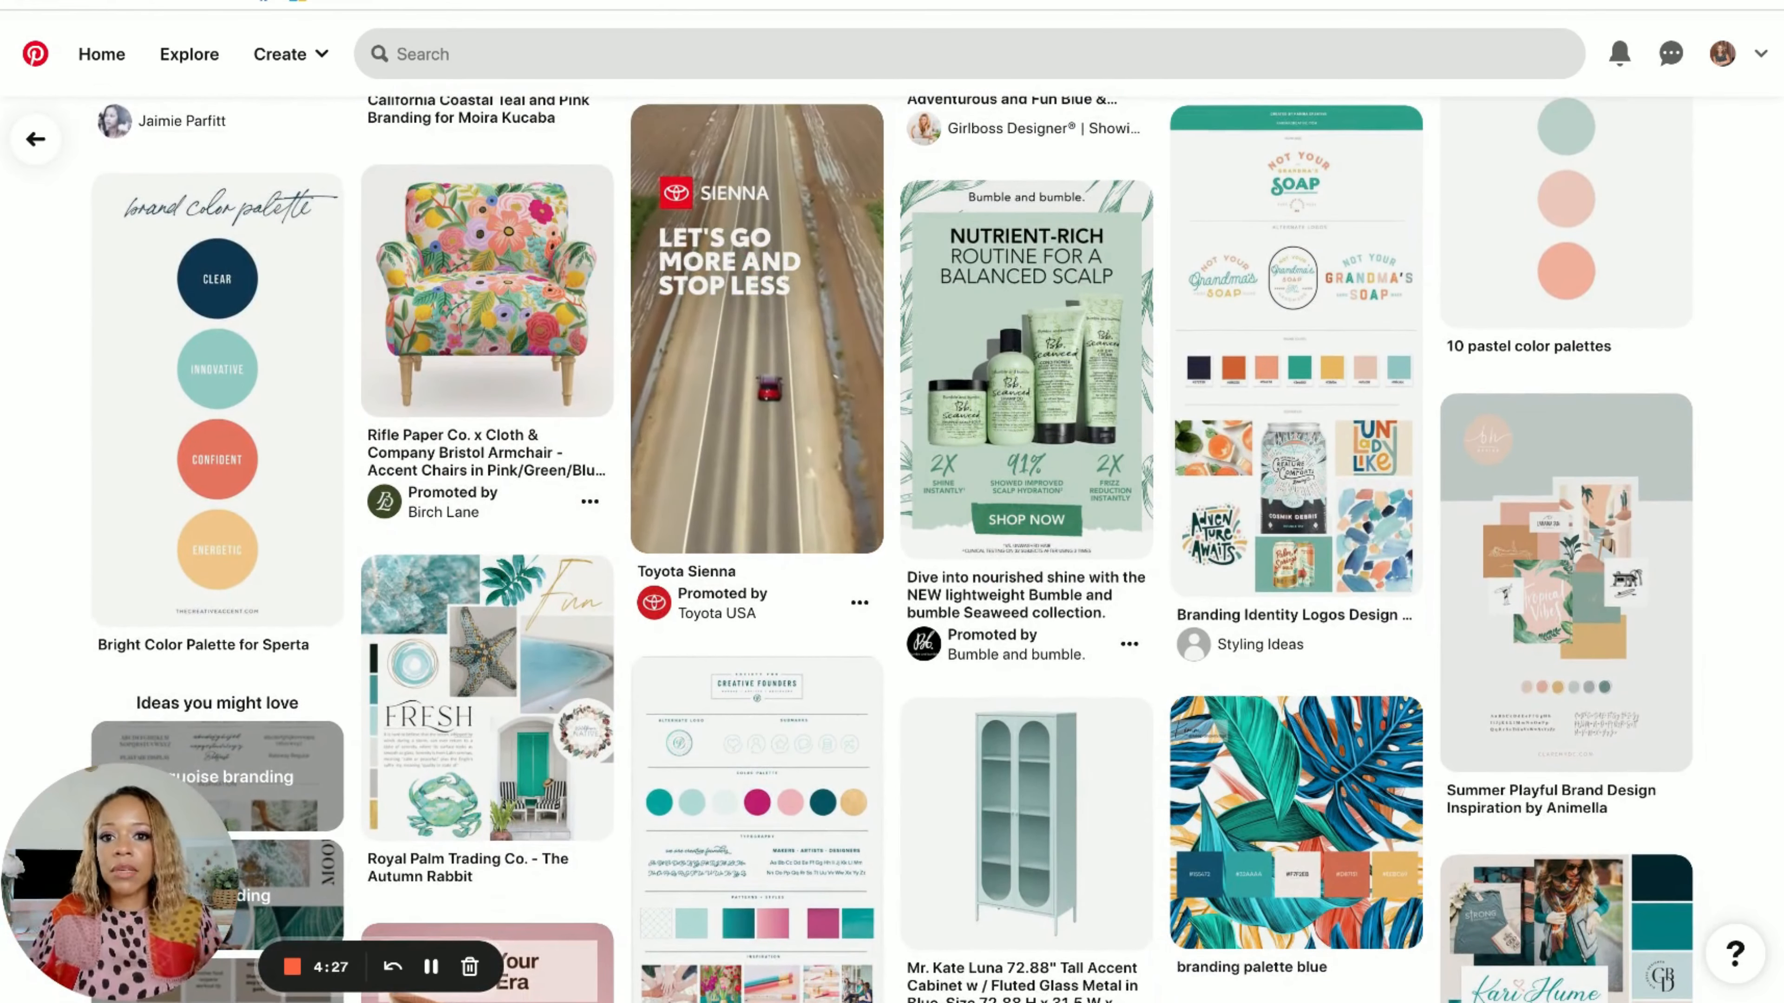
{"action": "scroll", "coordinate": [638, 379], "scroll_direction": "up", "scroll_amount": 7}
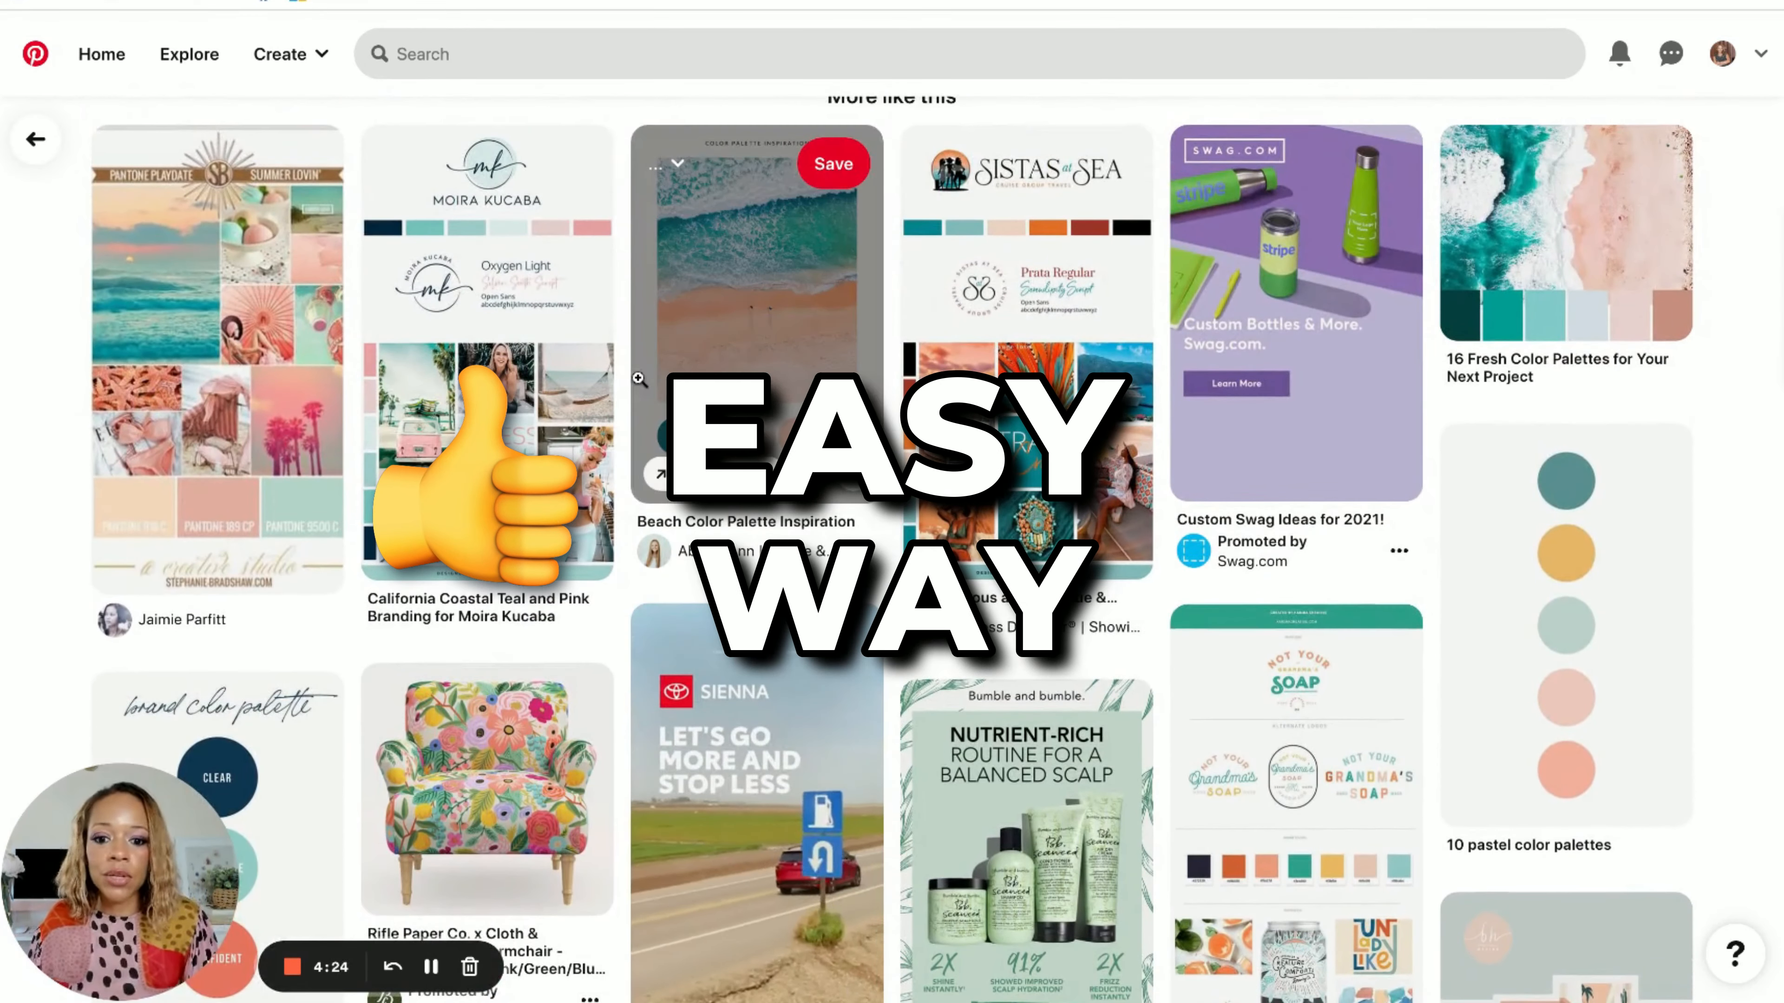
{"action": "left_click", "coordinate": [638, 378]}
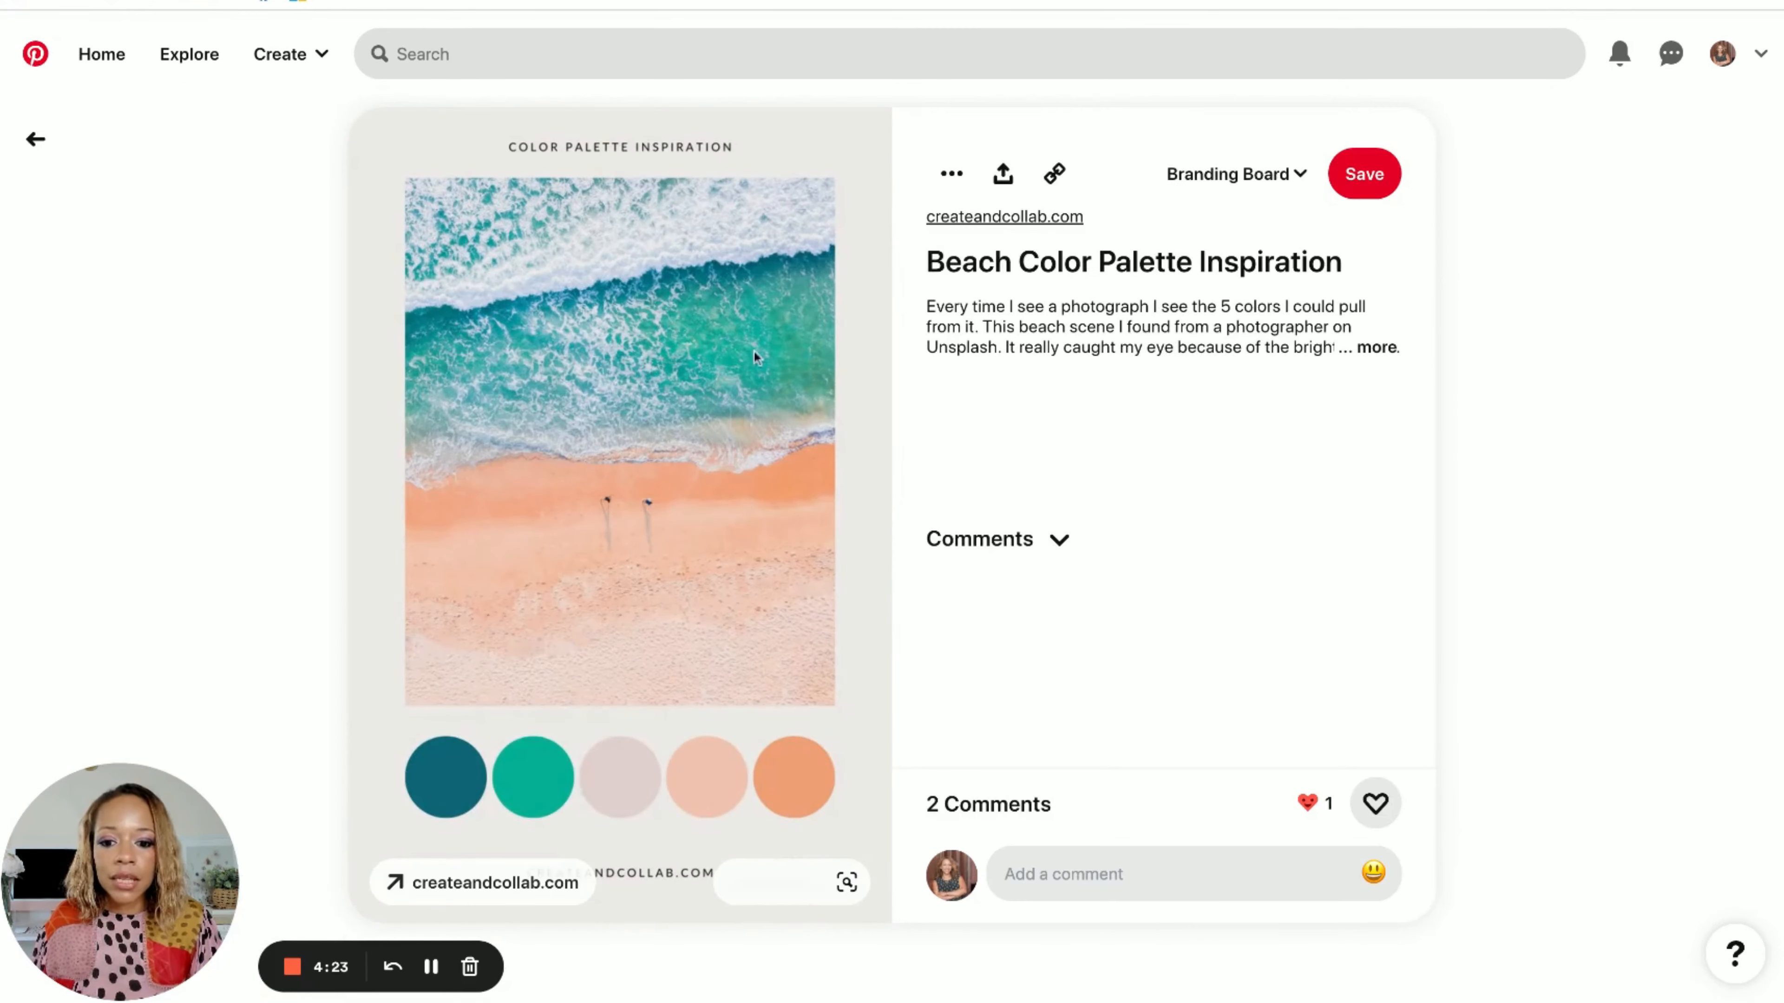